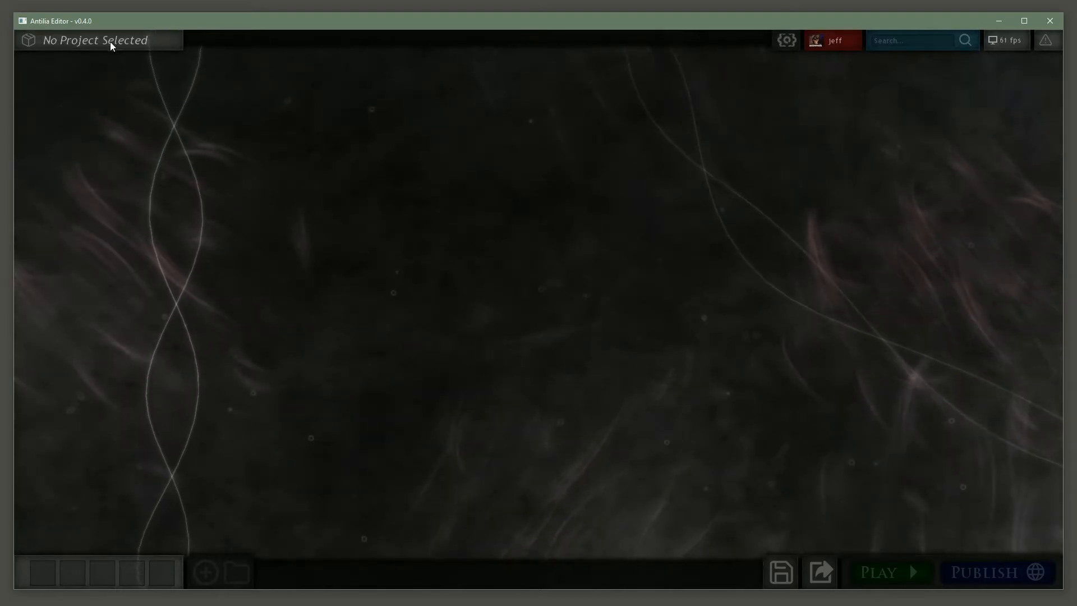
Start a new project and set its project ID to new-mushrooms
click(162, 45)
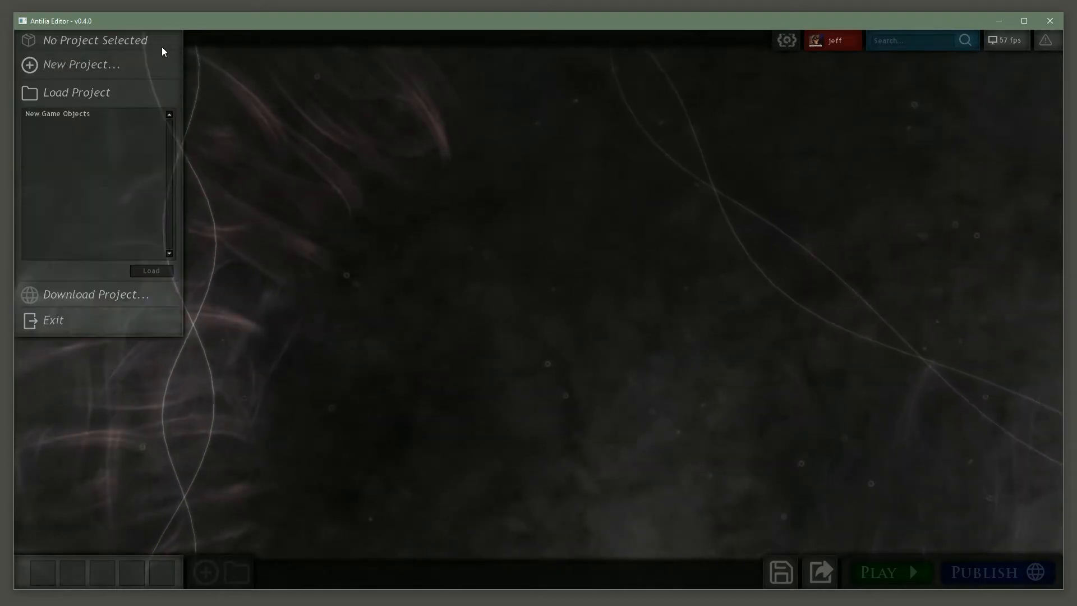
click(102, 66)
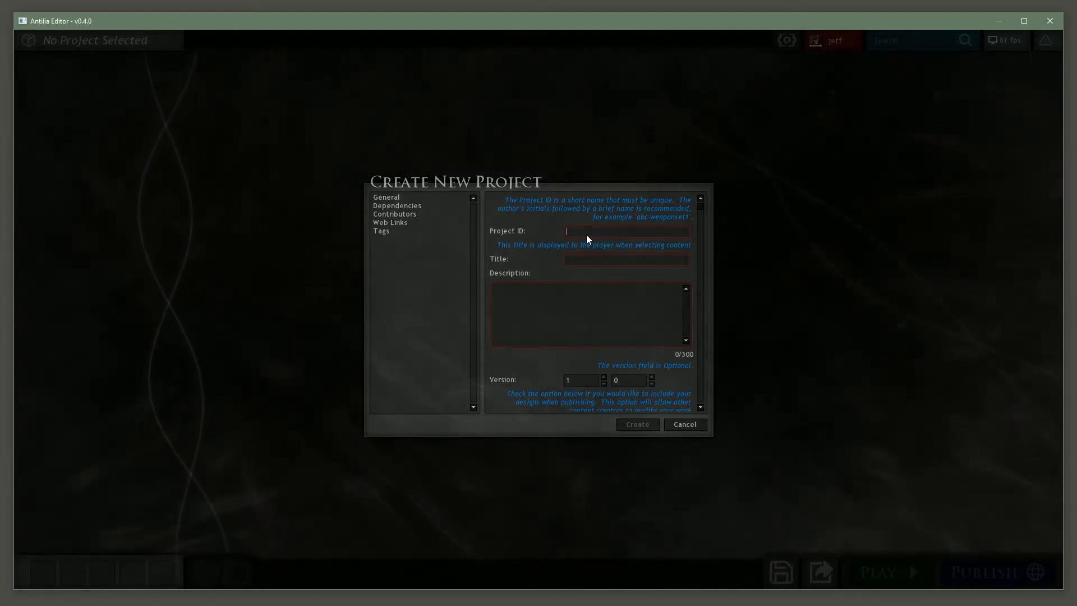
text(Mushrooms)
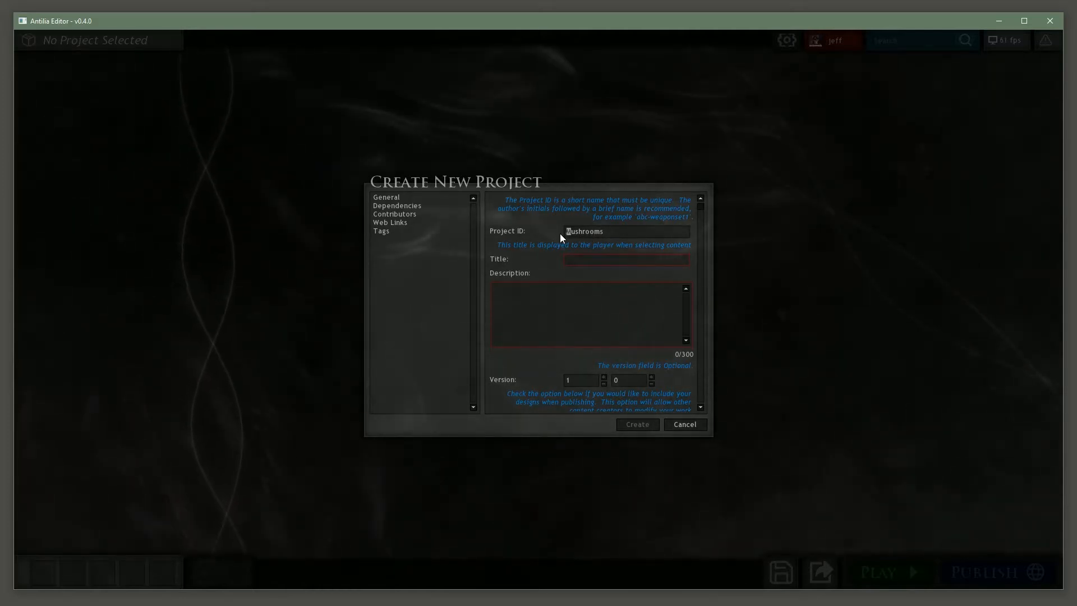
drag(560, 234, 572, 235)
text(new-m)
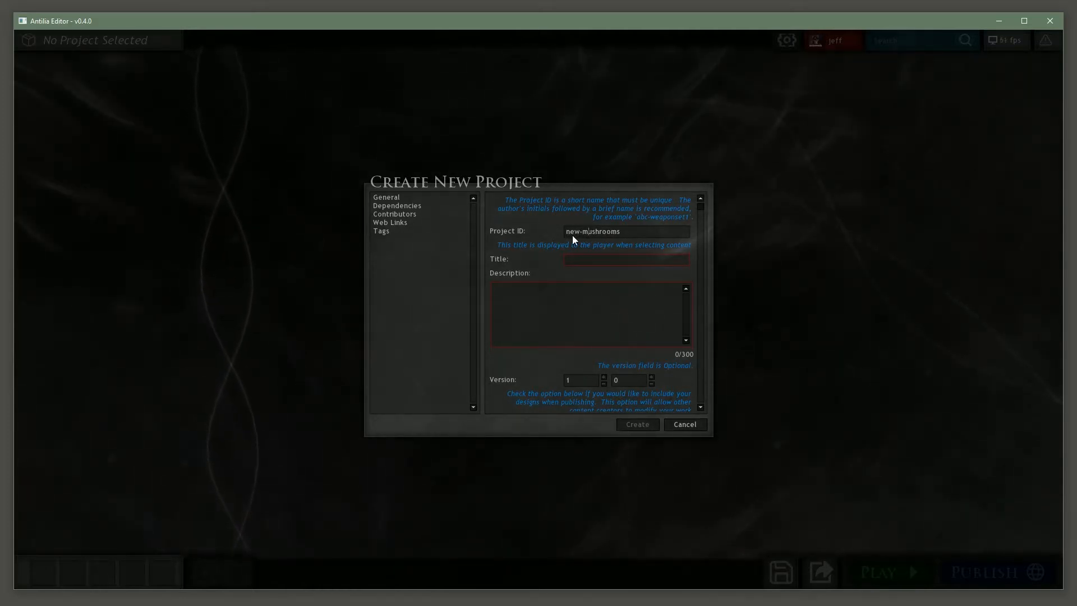
Title the project New Mushrooms, describe it as "Testing the new editor.", and create it
click(620, 262)
text(New Mushrooms)
click(602, 310)
text(Testing the new editor.)
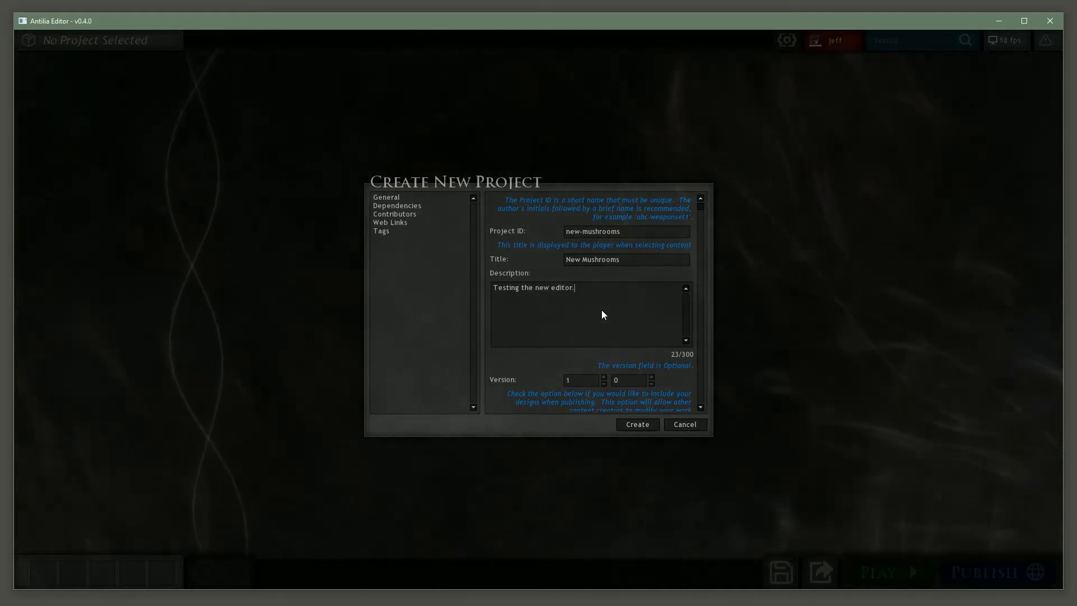
drag(700, 207, 701, 418)
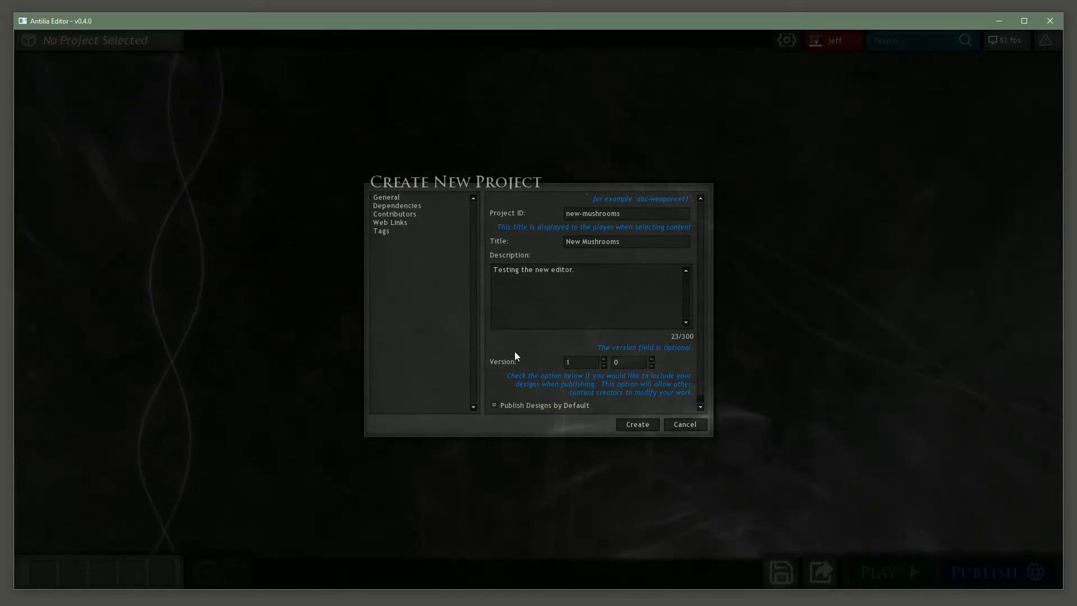
click(637, 424)
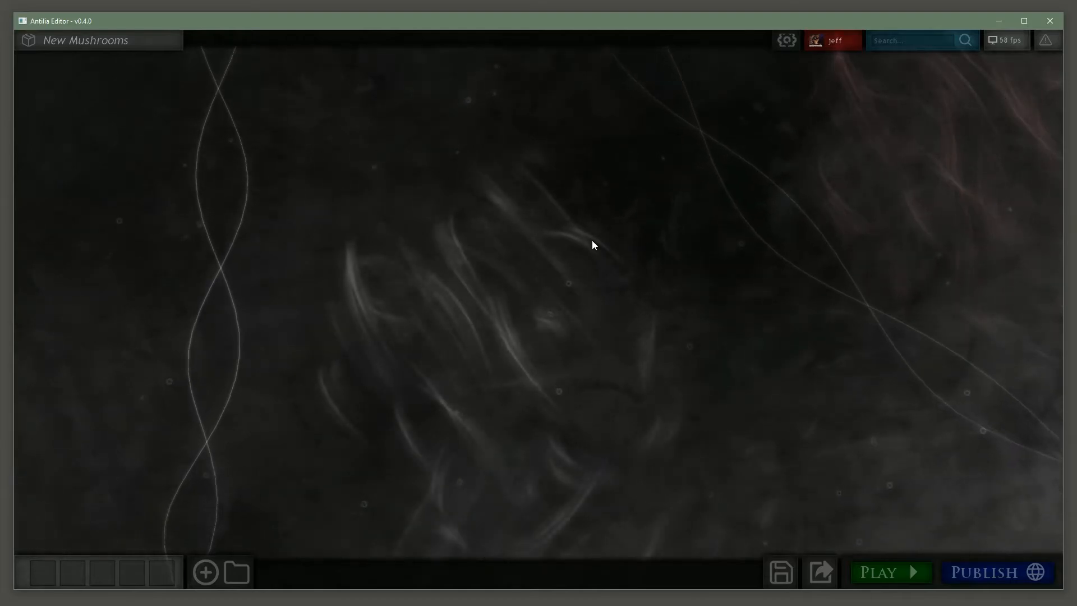
Import the meshes folder from File Explorer into the project's resources and check the contents of its jl_cluttermushrooms2 folder
click(92, 574)
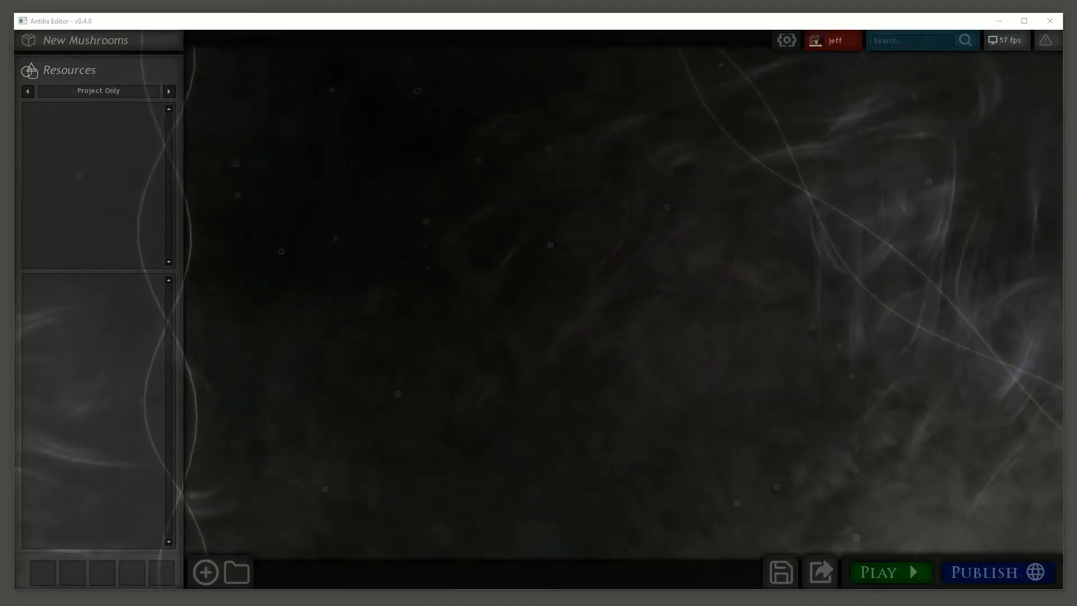
drag(1076, 256, 590, 148)
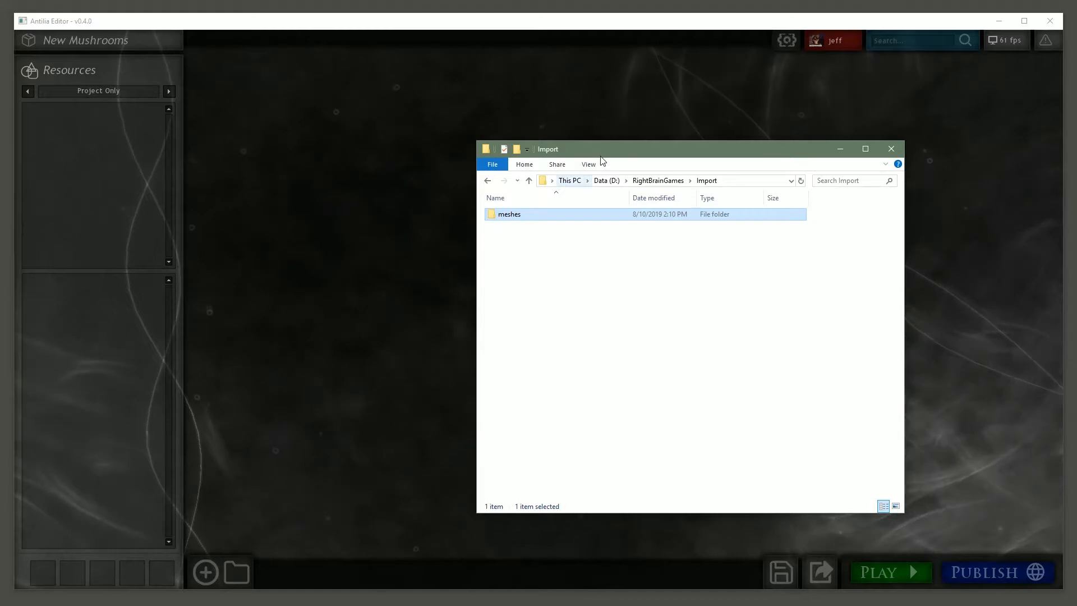
drag(544, 215, 420, 240)
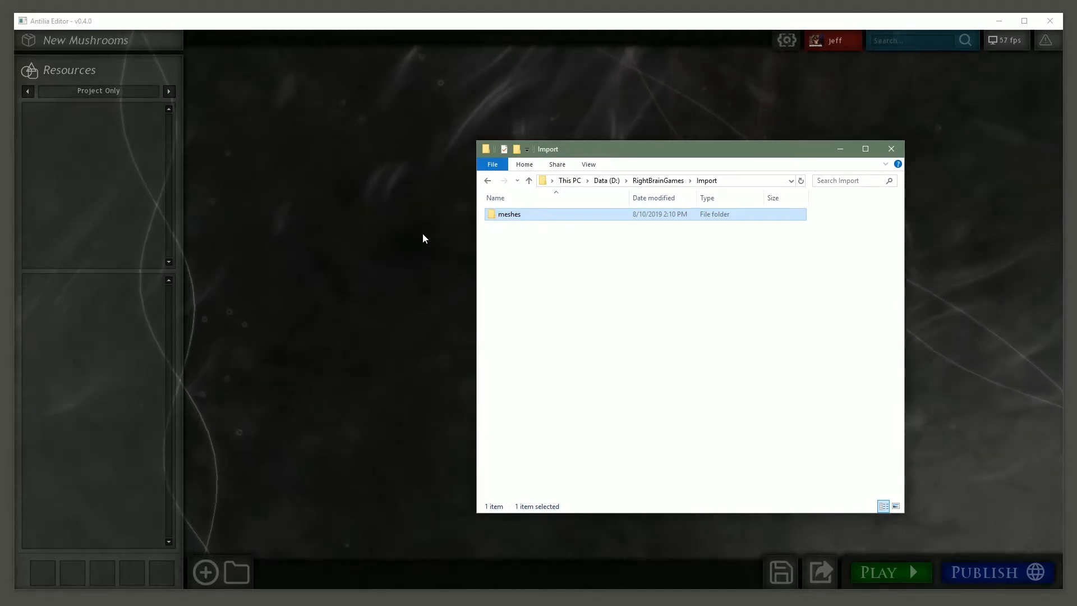
drag(620, 149, 1076, 144)
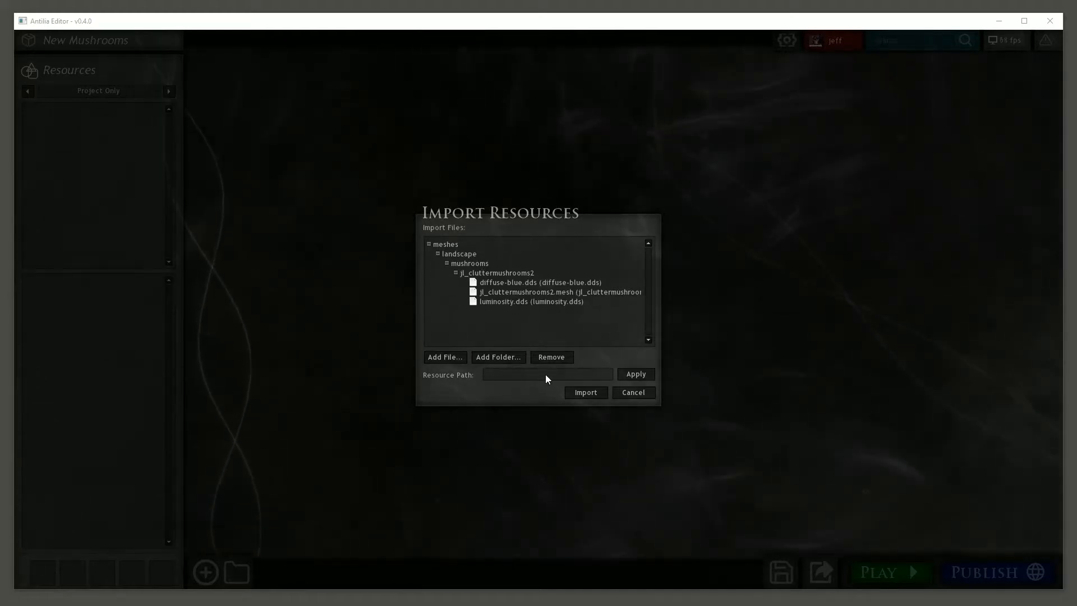
click(586, 393)
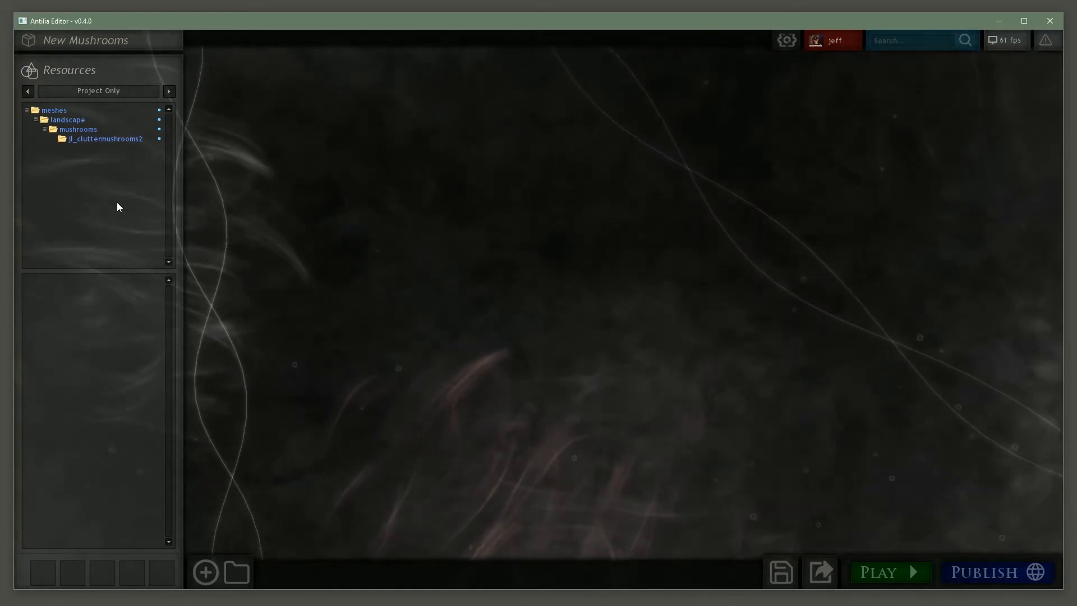
click(116, 137)
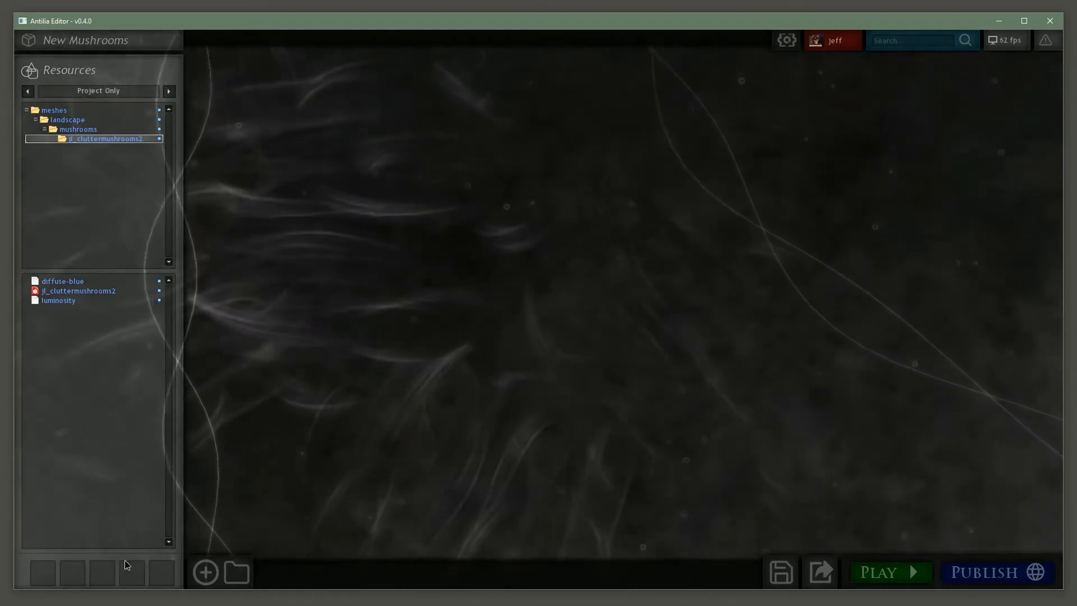
click(124, 561)
Create a Simulation Object design with the ID illuminated-mushroom and the title Illuminated Mushroom
click(206, 572)
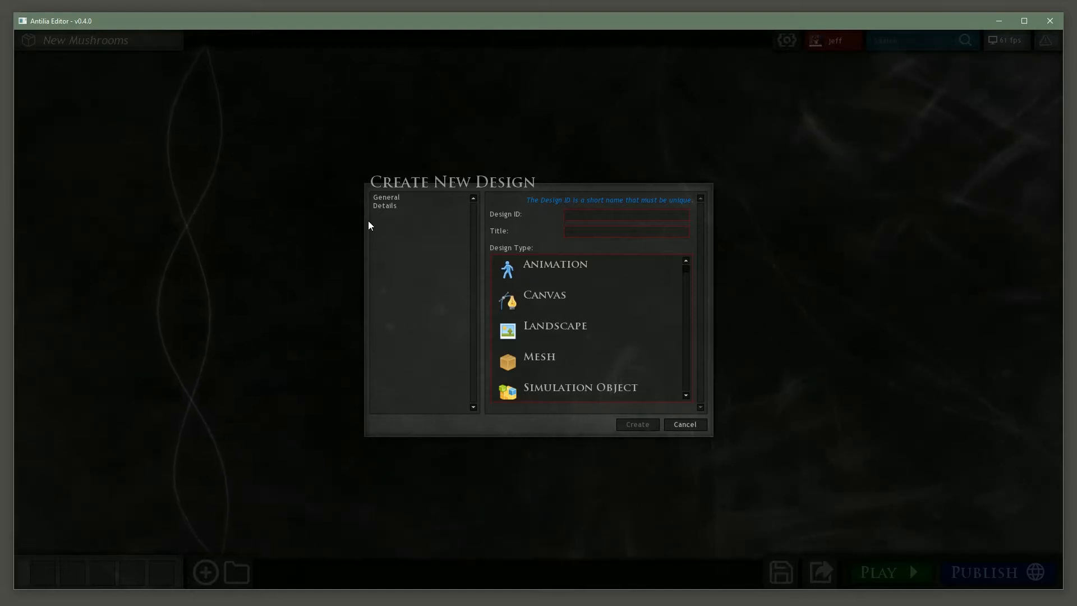
click(657, 219)
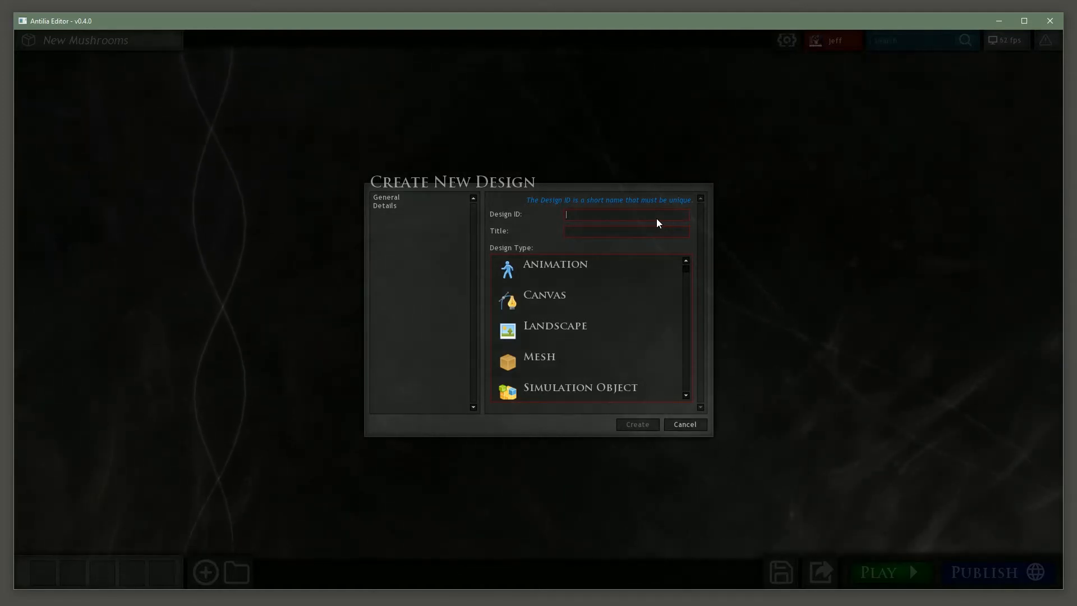
text(illuminated-mushroom)
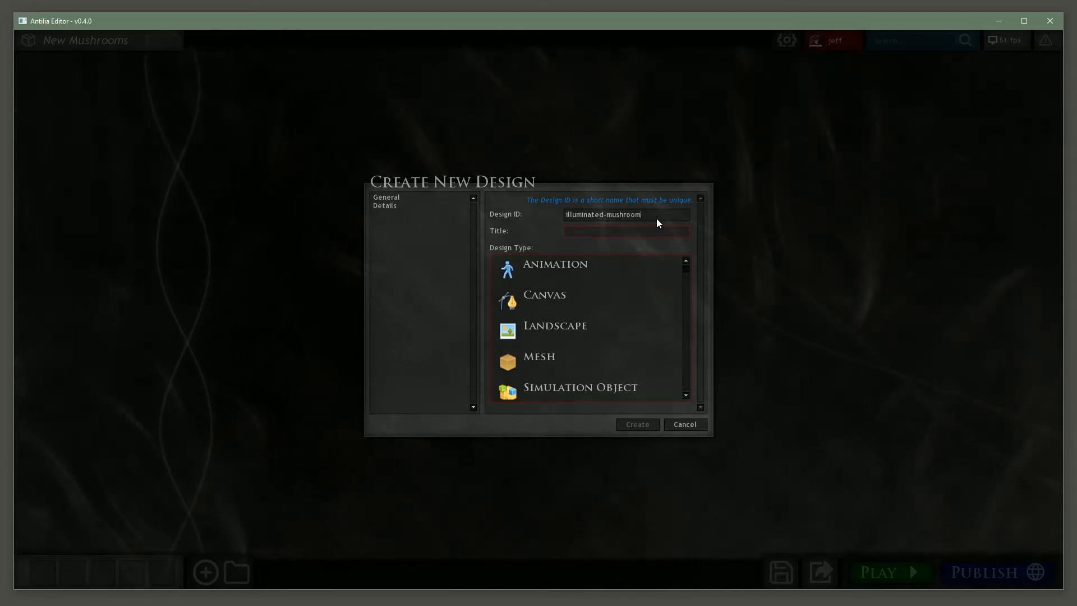
click(636, 235)
text(Illuminated Musrh)
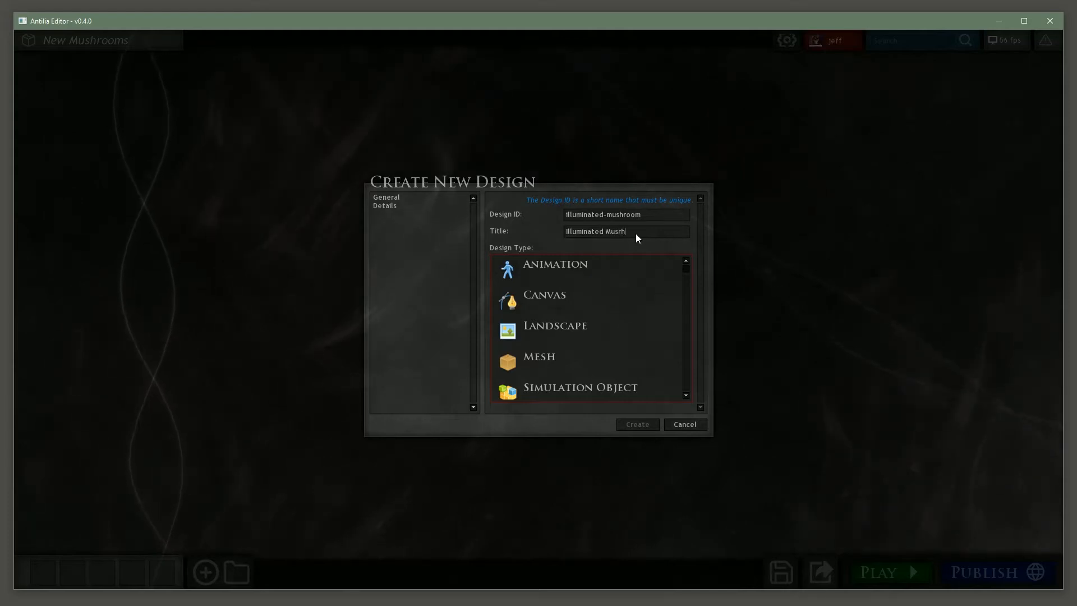
click(599, 396)
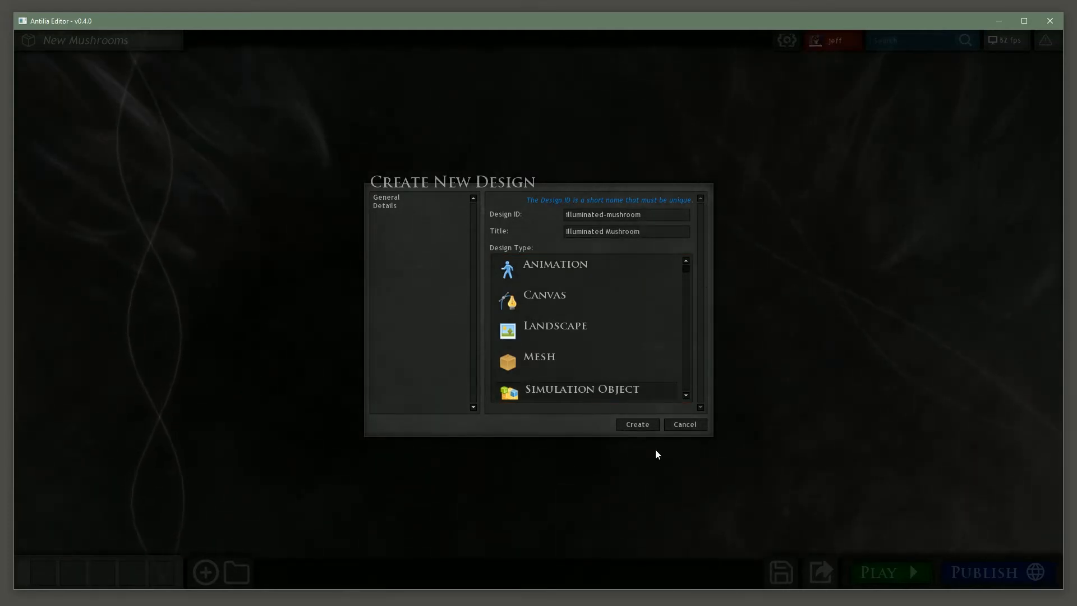
click(642, 422)
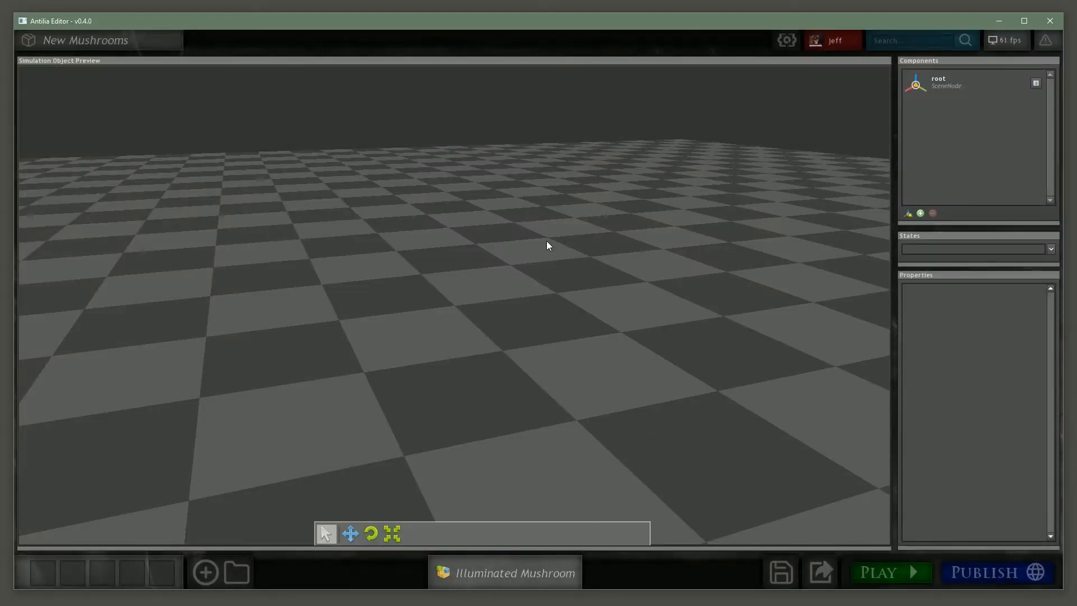
Add a MeshComponent under the root node of the simulation object and save the design
middle_drag(544, 239, 557, 251)
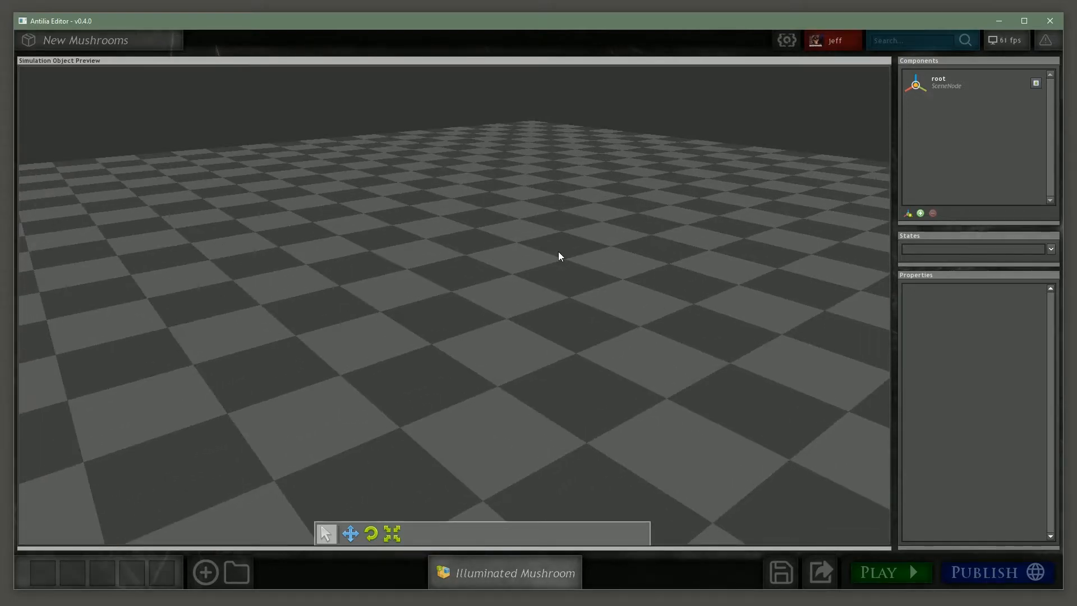
middle_drag(558, 252, 541, 255)
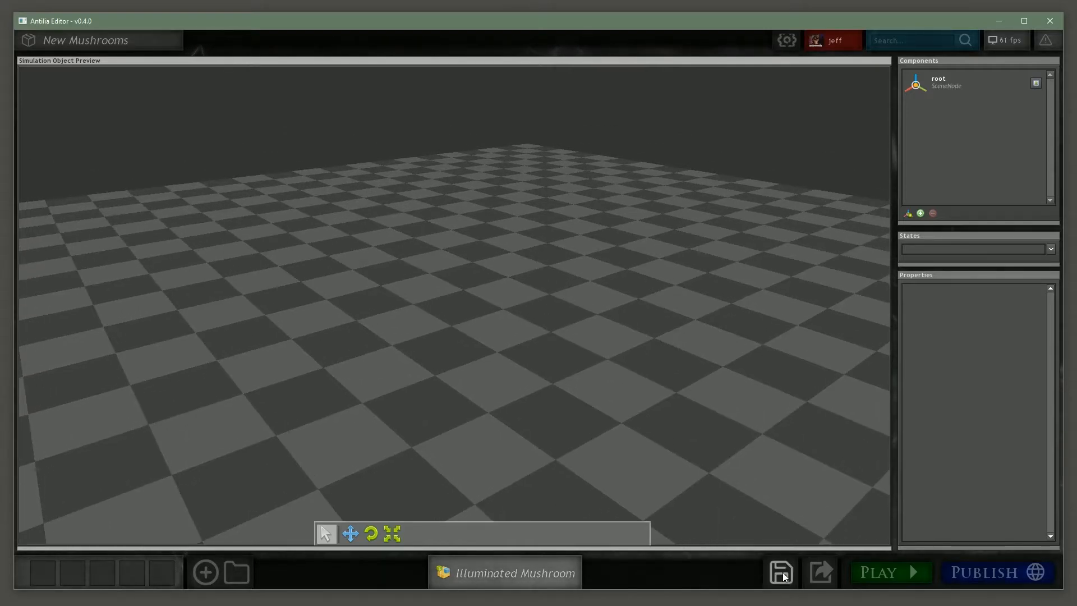
middle_drag(702, 335, 622, 292)
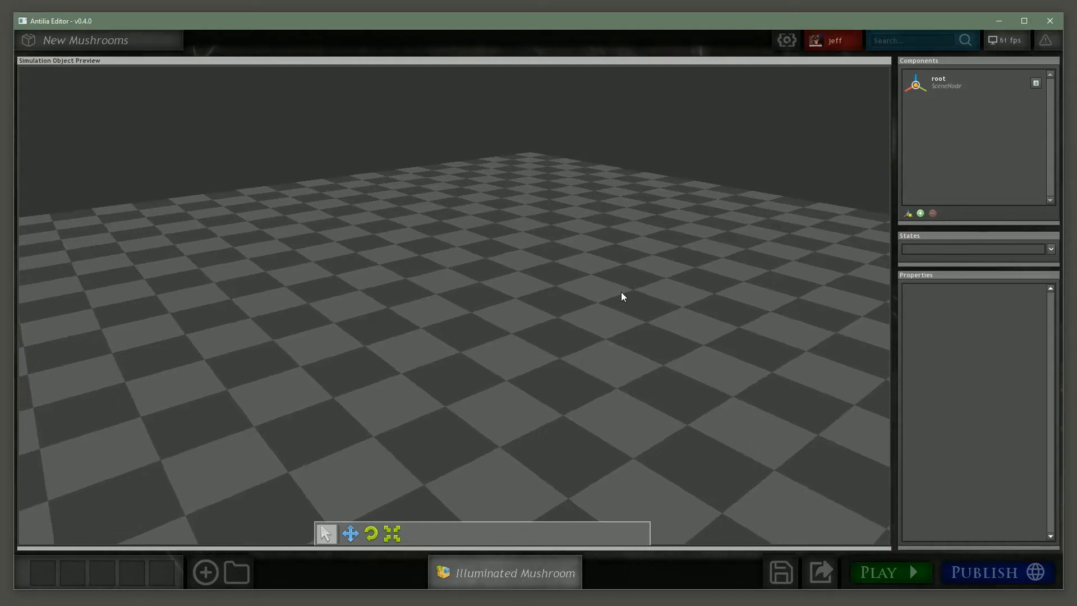
click(955, 80)
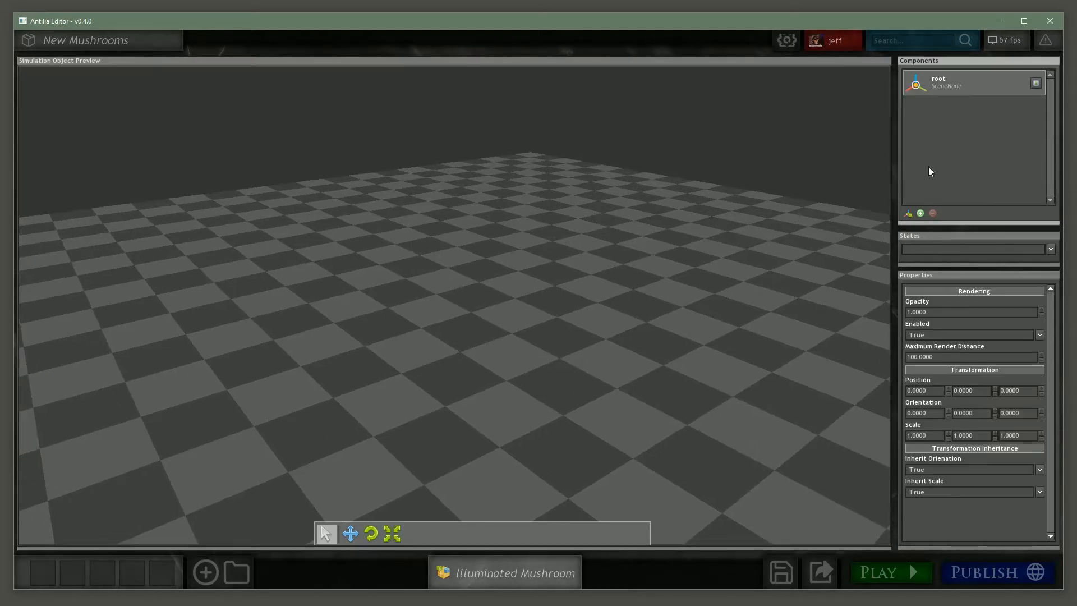
click(921, 214)
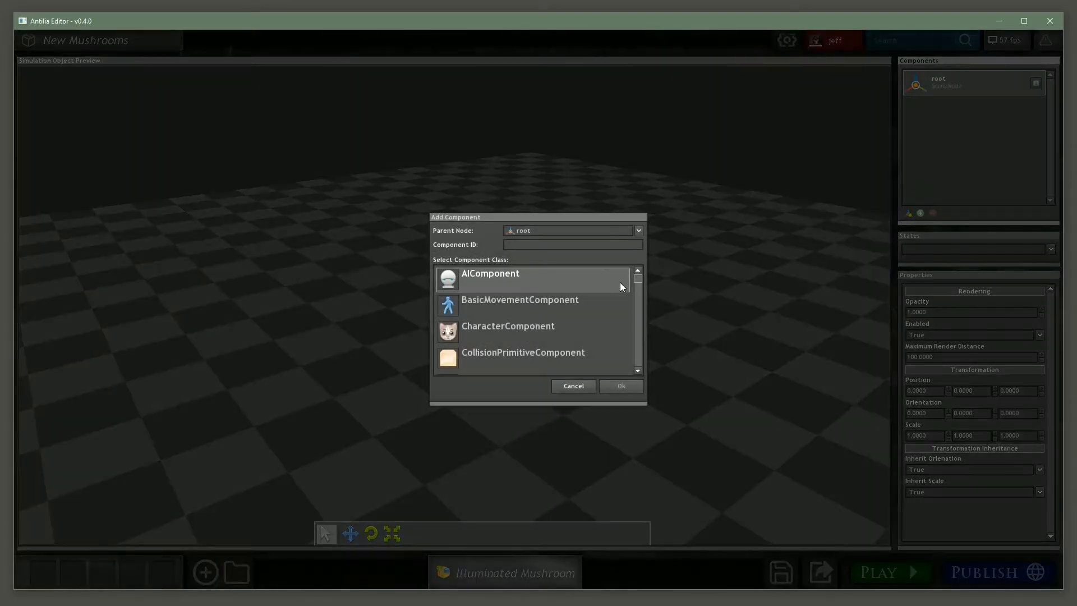
drag(640, 279, 635, 324)
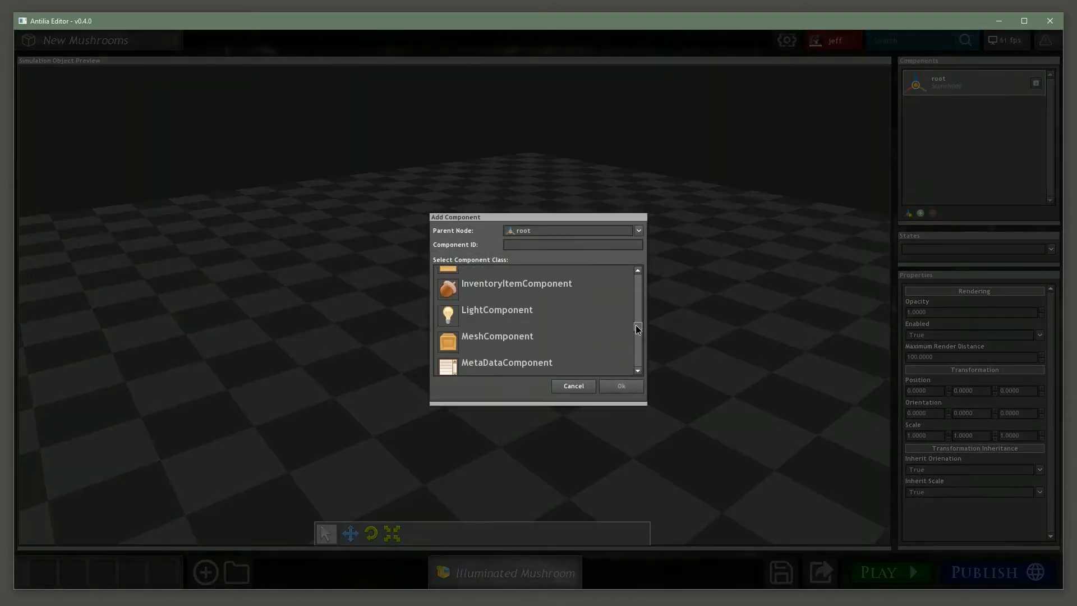
click(494, 340)
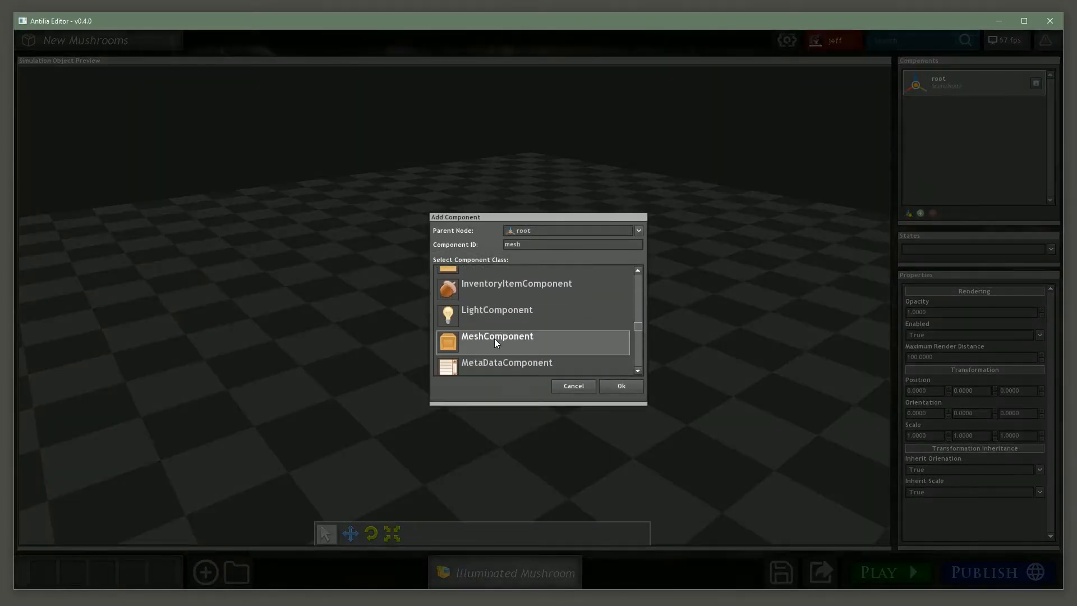
click(626, 388)
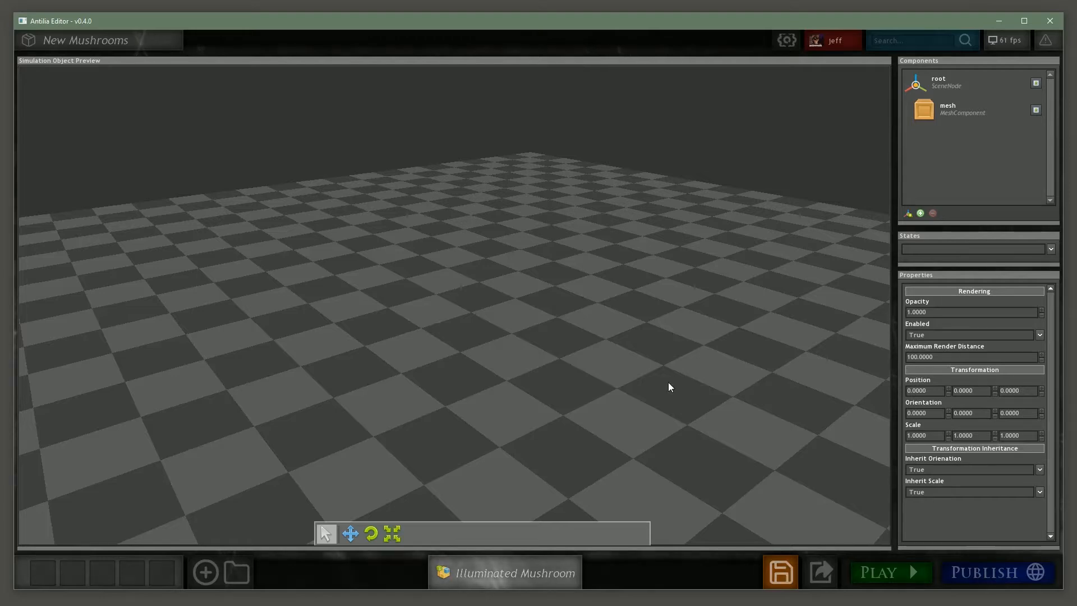
click(790, 572)
Assign jl_cluttermushrooms2.mesh from the jl_cluttermushrooms2 folder as the mesh component's mesh resource
middle_drag(721, 264, 715, 269)
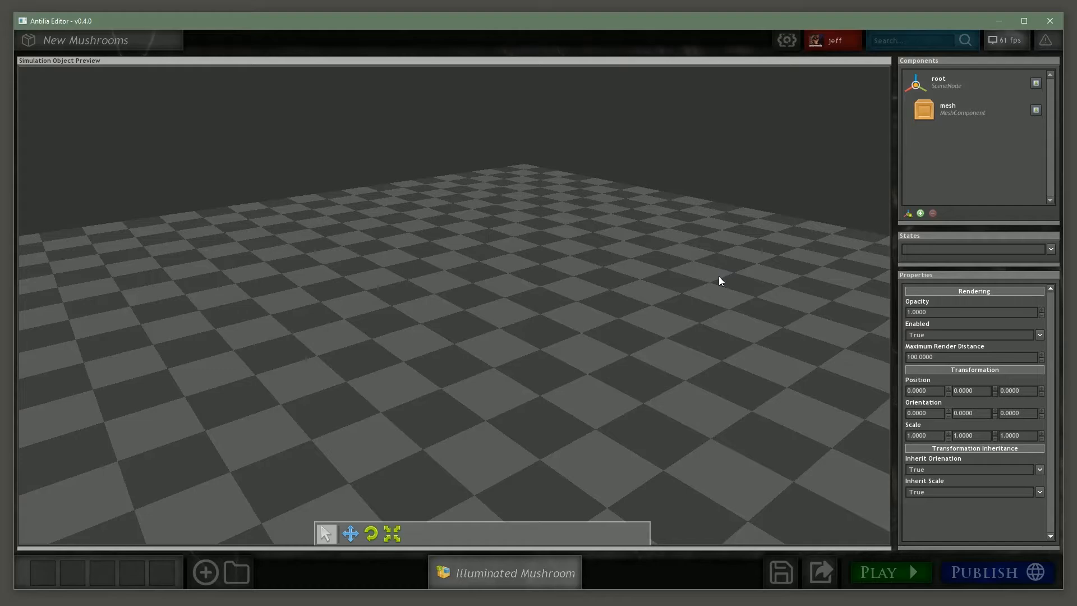
click(965, 119)
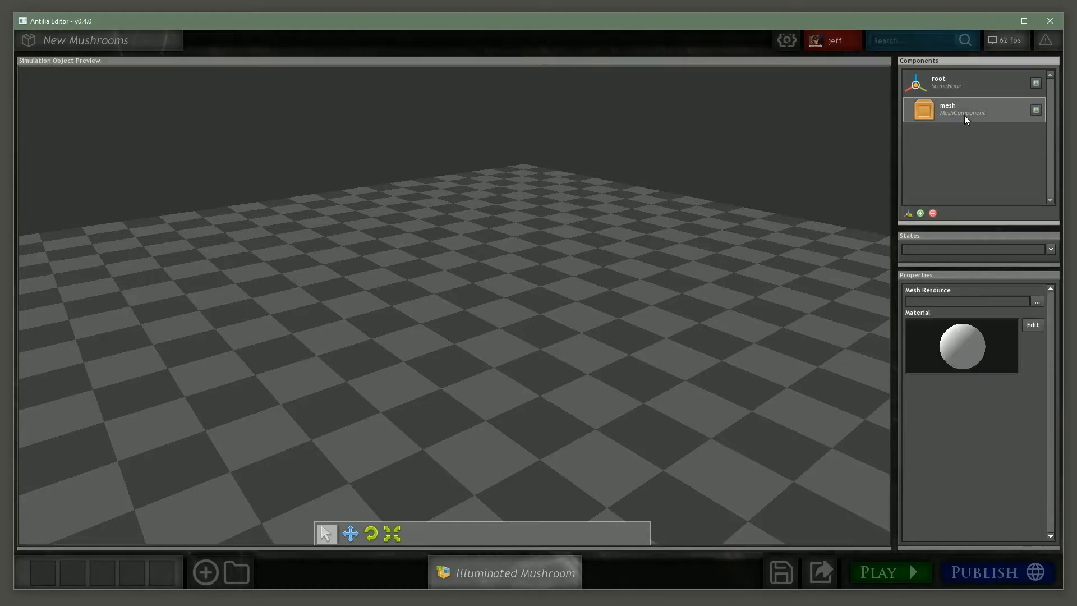
click(1039, 300)
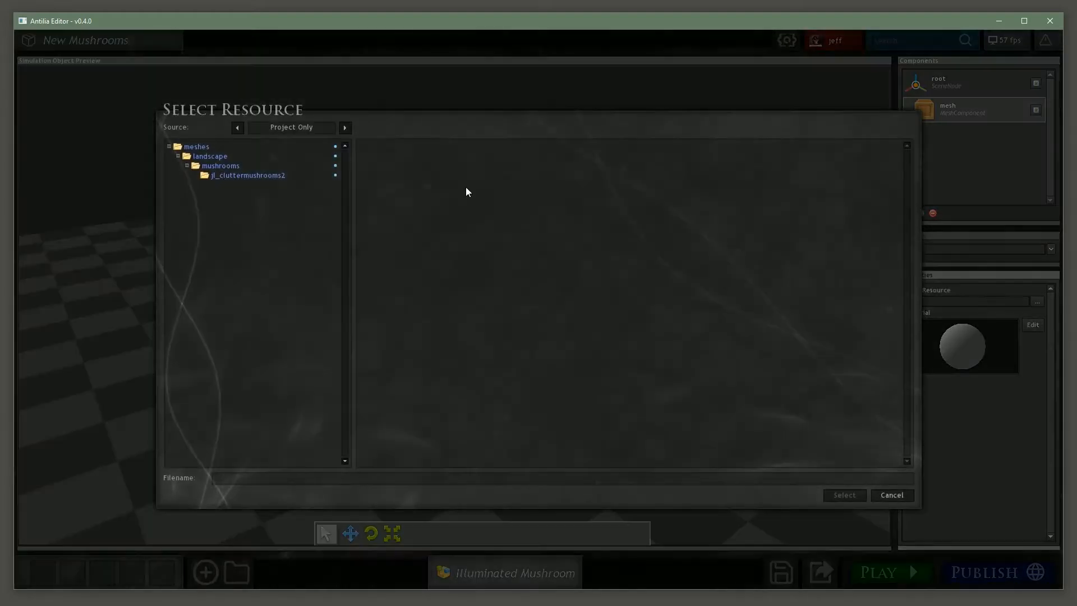
click(241, 175)
click(501, 178)
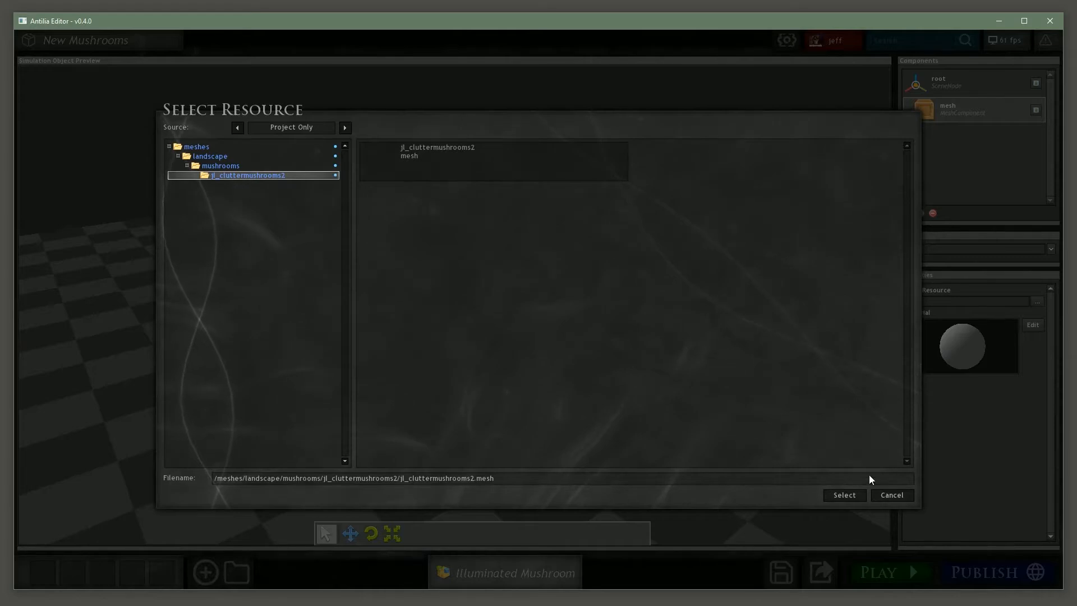
click(846, 495)
scroll(638, 346, down, 1)
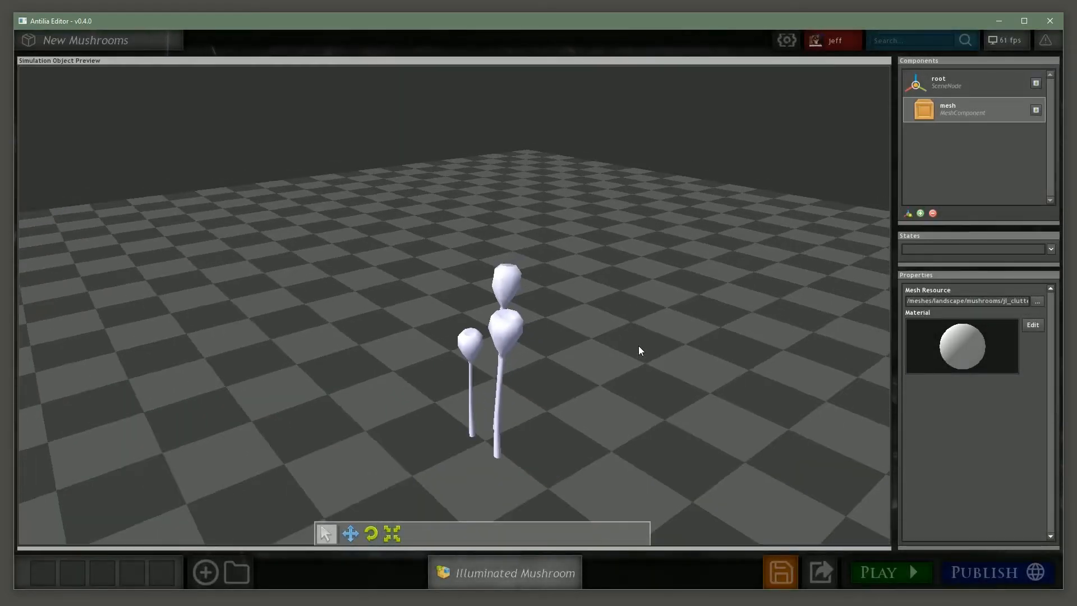
Edit the mesh component's material and set its diffuse color texture to diffuse-blue.dds from the jl_cluttermushrooms2 folder
click(1032, 325)
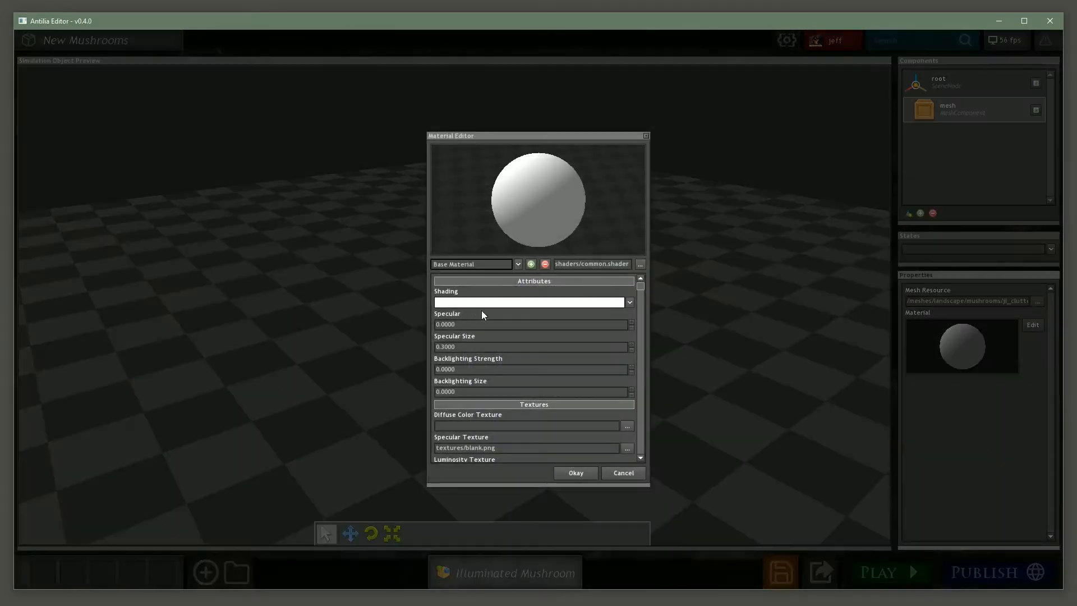
click(628, 426)
click(233, 178)
click(477, 162)
click(844, 494)
Set the material's luminosity texture to luminosity.dds from the jl_cluttermushrooms2 folder and apply the material
drag(641, 289, 644, 457)
click(627, 455)
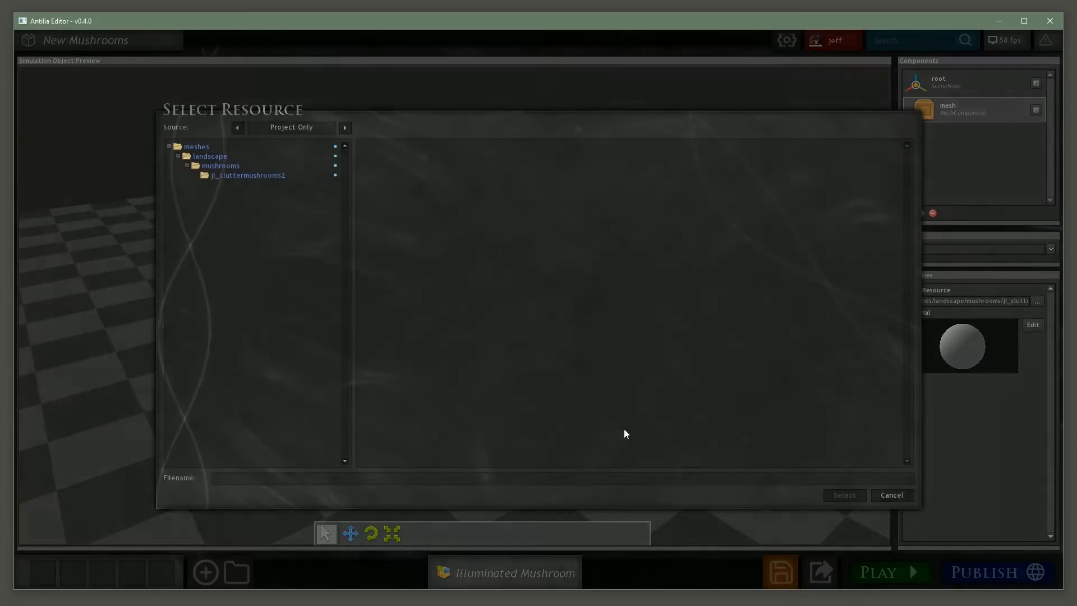
click(257, 176)
click(892, 169)
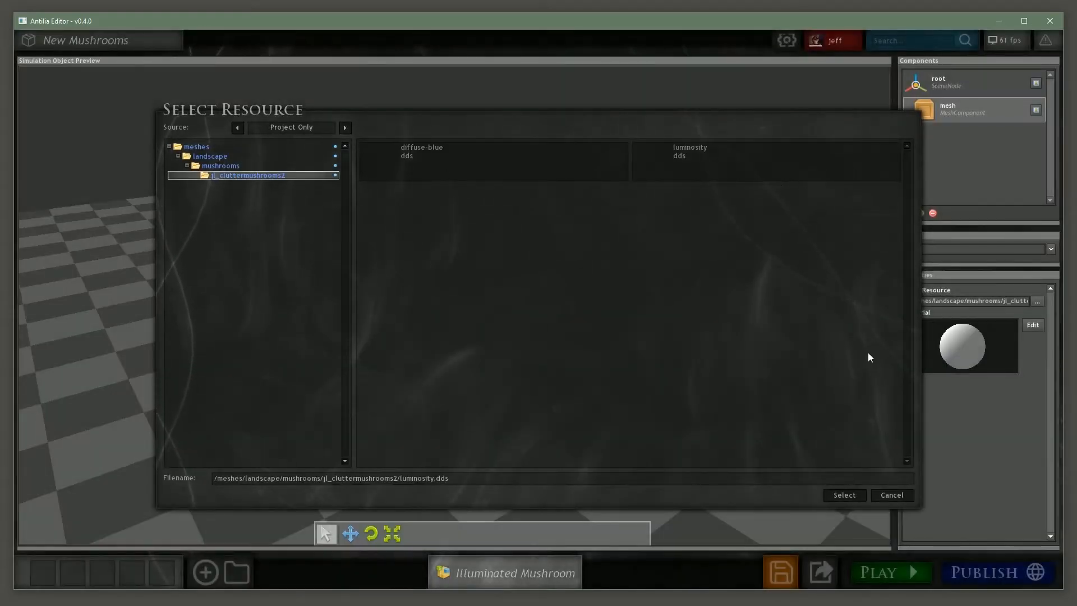
click(847, 494)
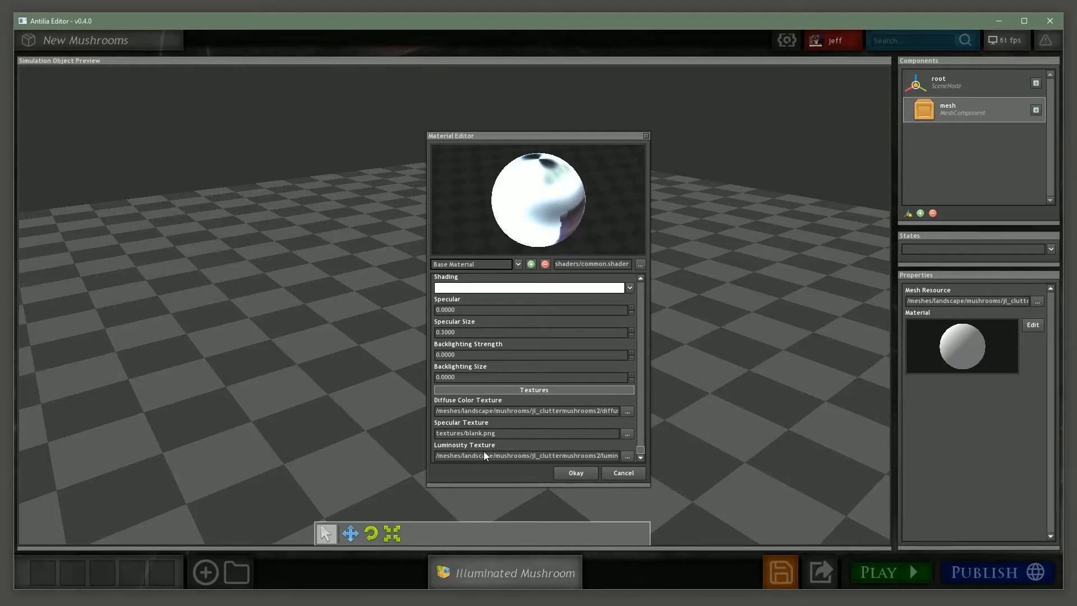
click(573, 472)
drag(606, 268, 887, 199)
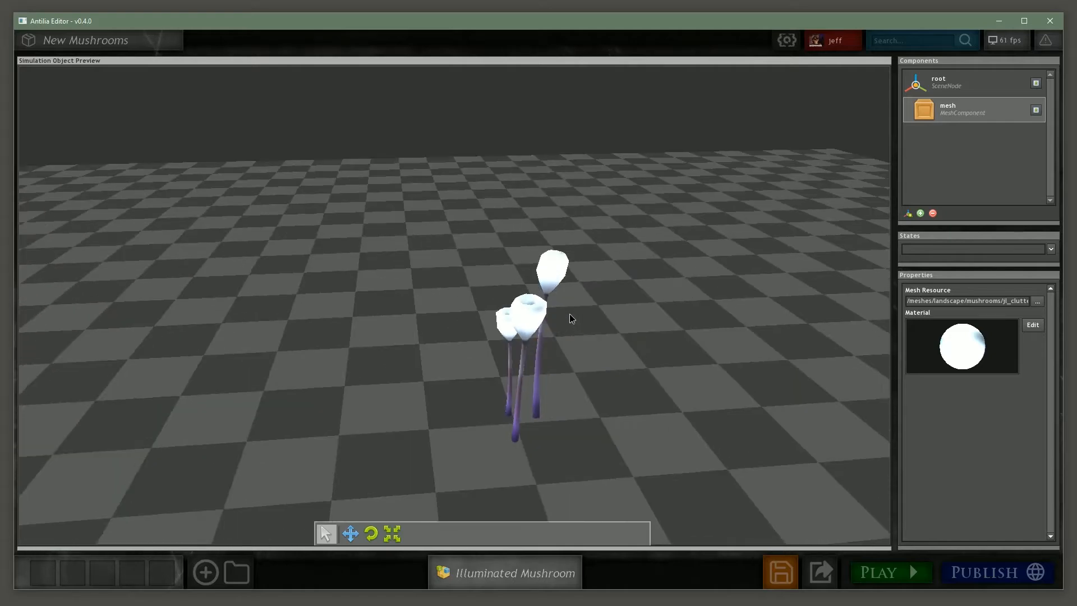
Add a scene node under root and name it mesh-node
click(948, 84)
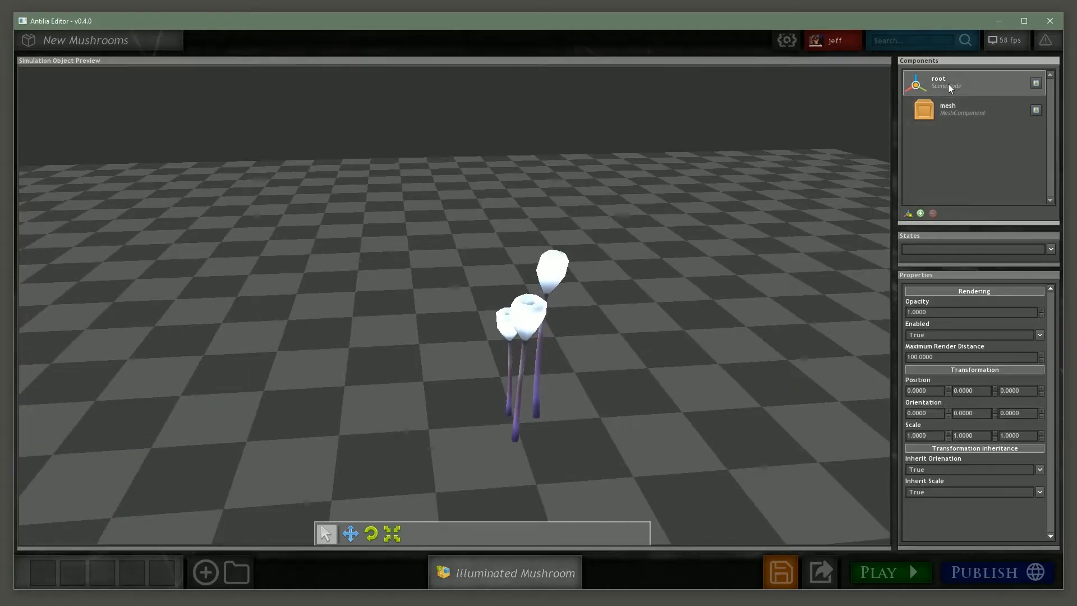
click(907, 213)
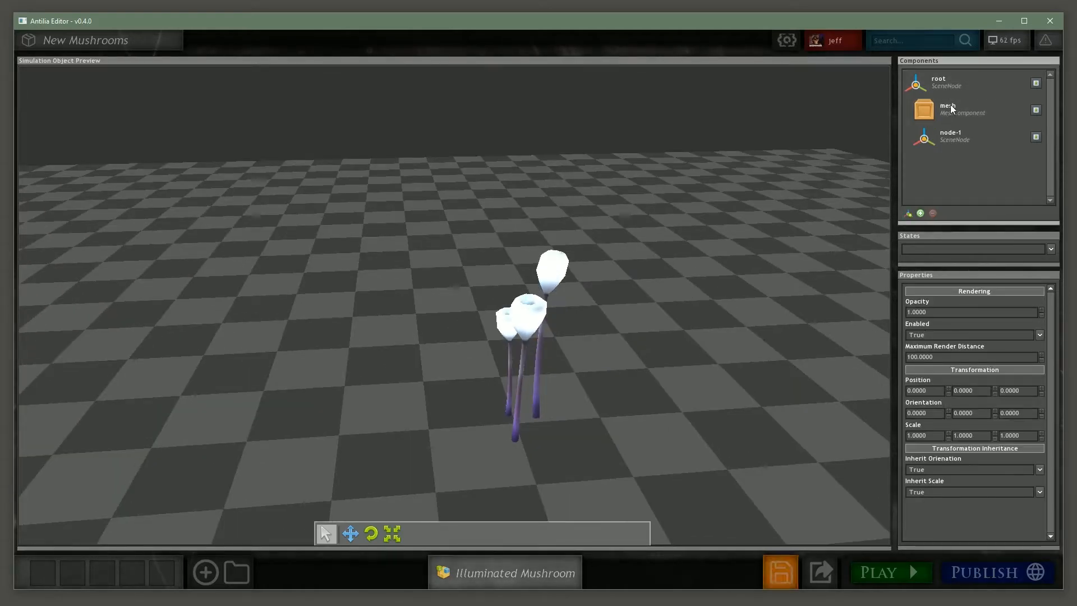
click(934, 137)
double_click(947, 134)
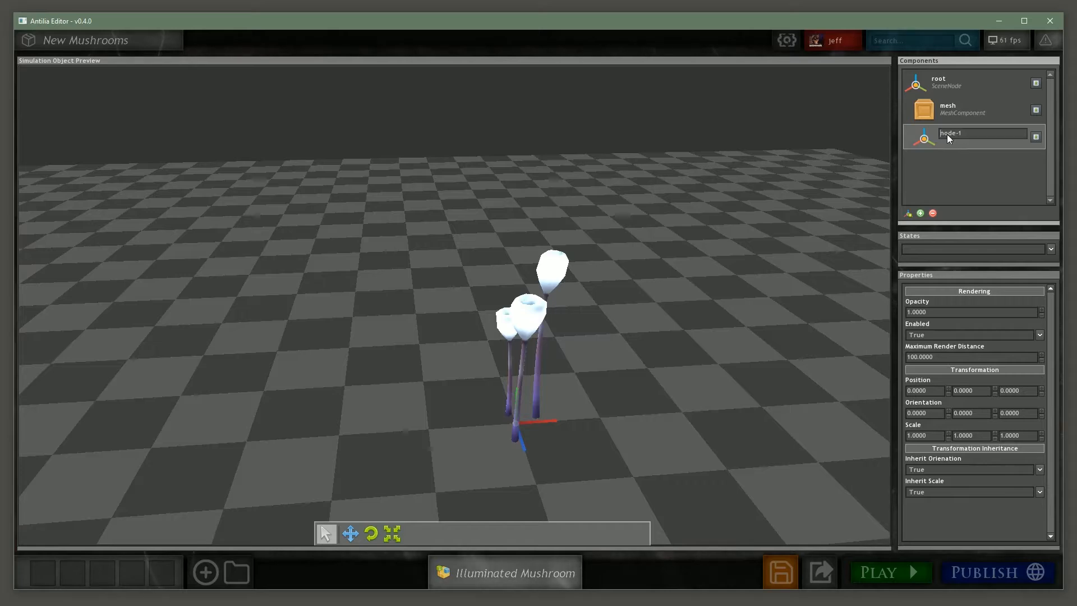
text(mesh-node)
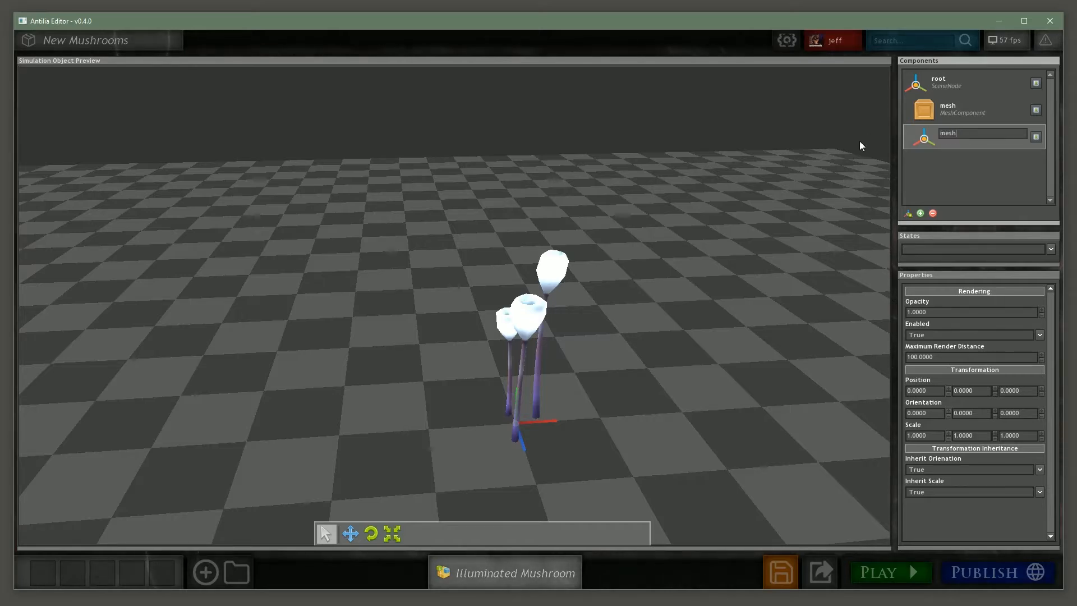
key(Return)
Reparent the mesh component under mesh-node, leaving mesh-node selected
drag(924, 110, 924, 130)
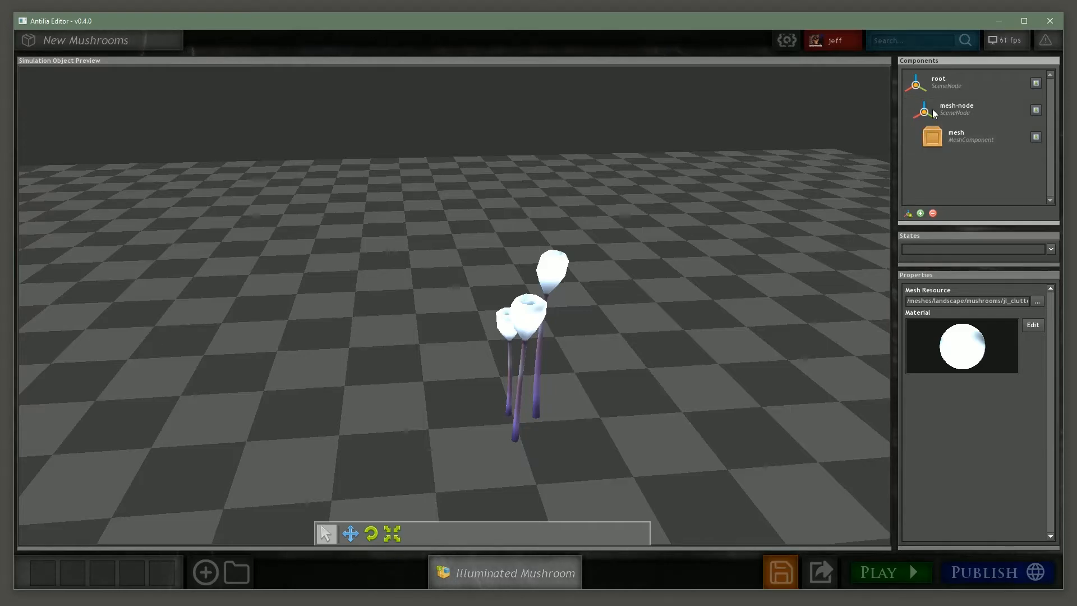
click(928, 111)
middle_drag(634, 385, 547, 389)
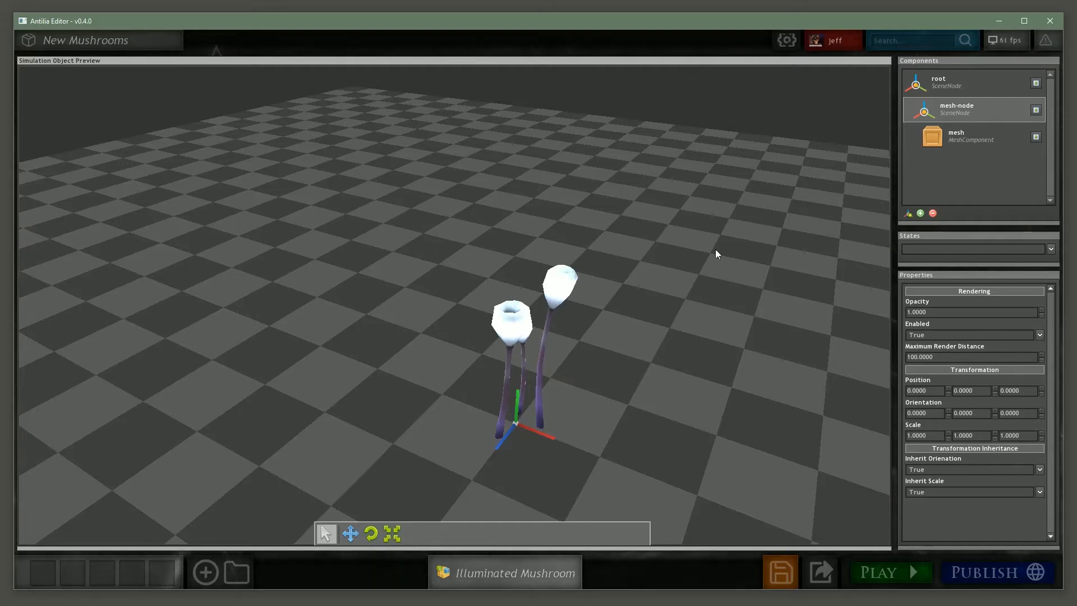
click(961, 141)
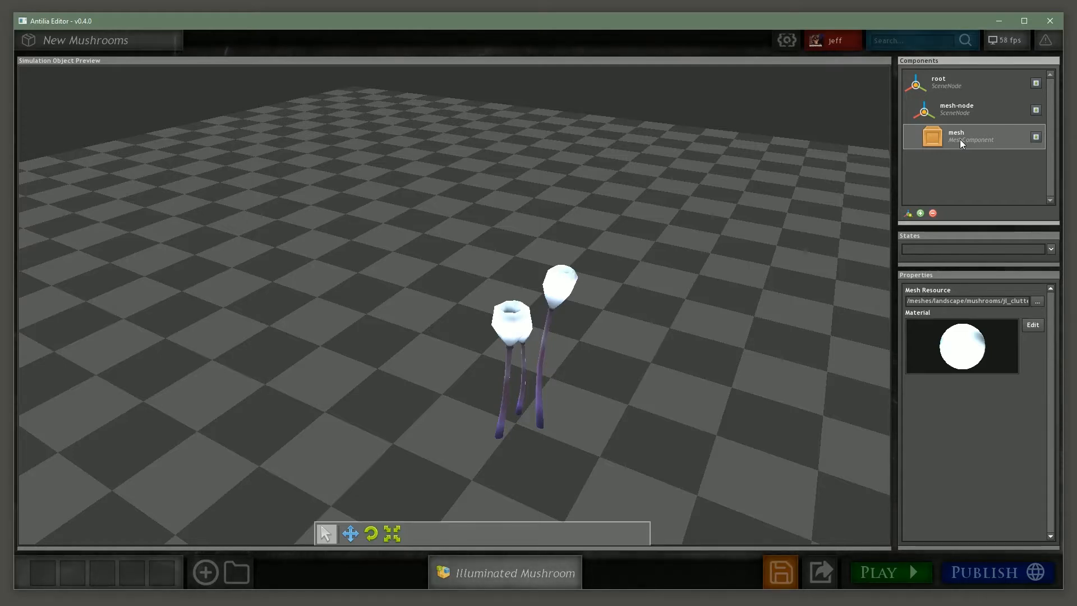
click(961, 110)
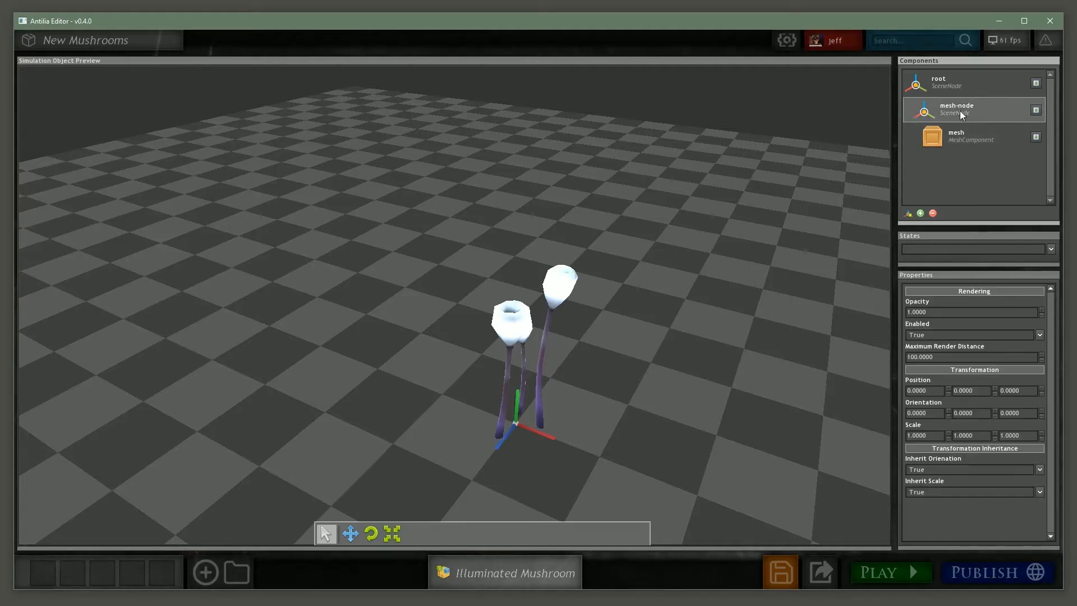
click(350, 533)
middle_drag(605, 375, 475, 418)
middle_drag(561, 356, 562, 355)
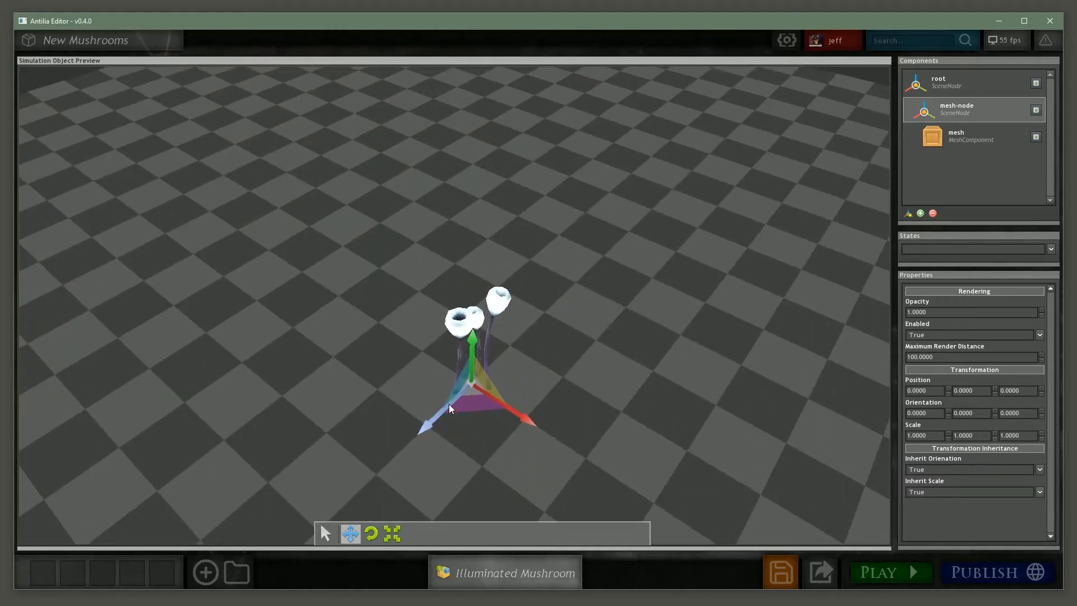
mouse_move(469, 399)
mouse_down()
mouse_move(453, 365)
mouse_move(470, 413)
mouse_move(450, 418)
mouse_move(469, 407)
mouse_up()
mouse_move(625, 293)
middle_down()
mouse_move(645, 288)
mouse_move(632, 296)
middle_up()
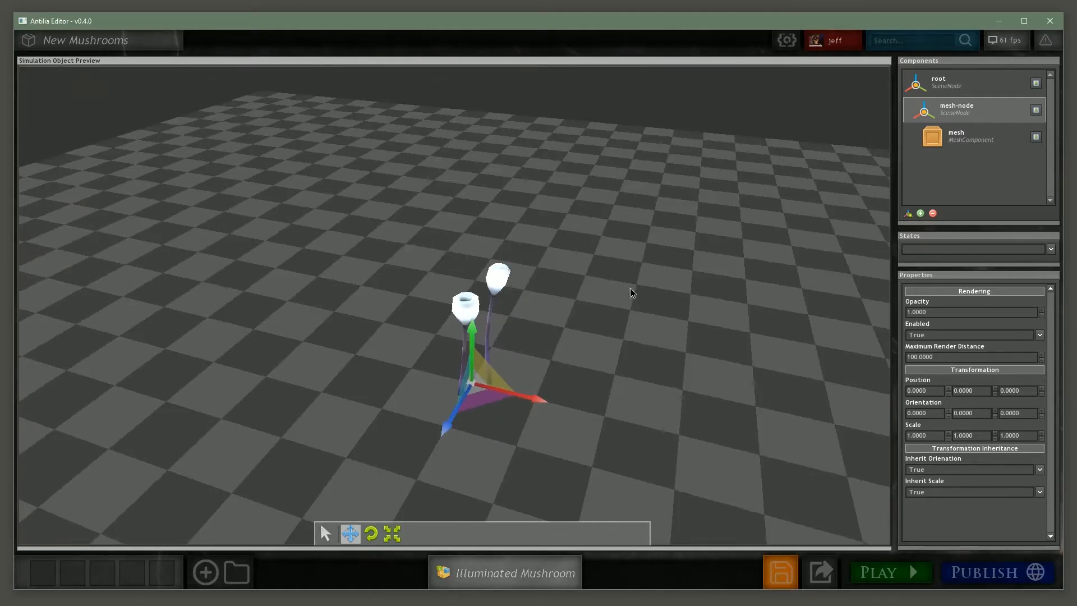
Scale mesh-node down uniformly to about 0.62 so the mushroom mesh is smaller
click(392, 533)
middle_drag(426, 482, 565, 289)
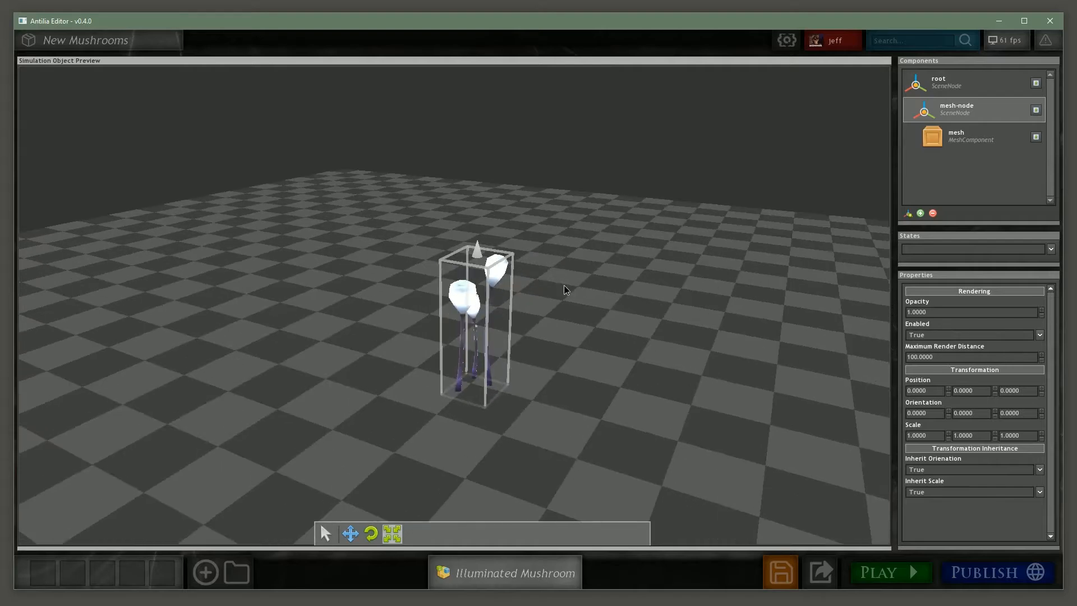
drag(476, 255, 474, 300)
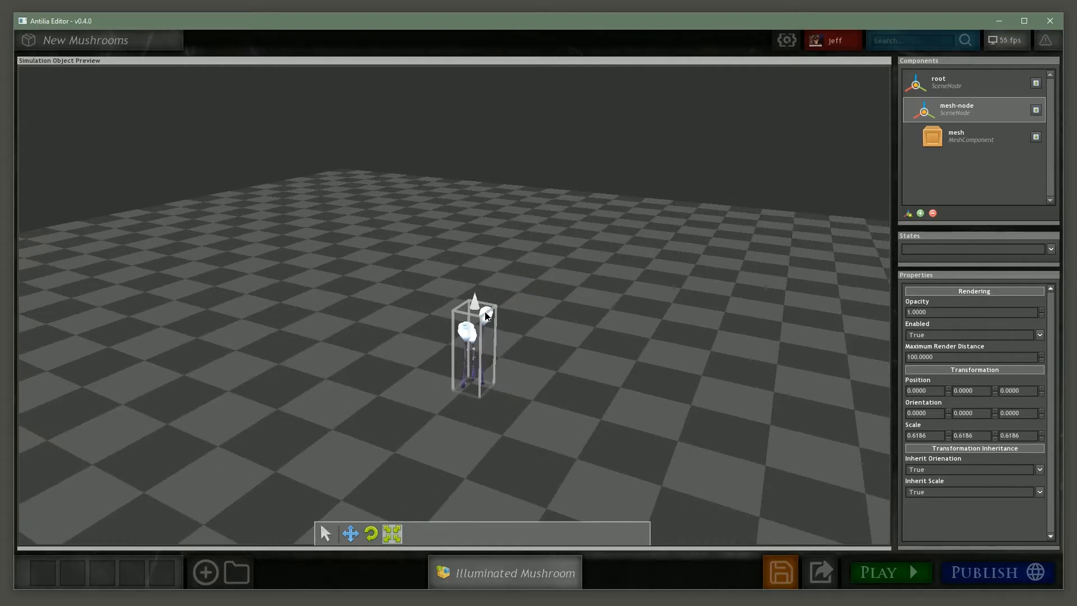
click(350, 533)
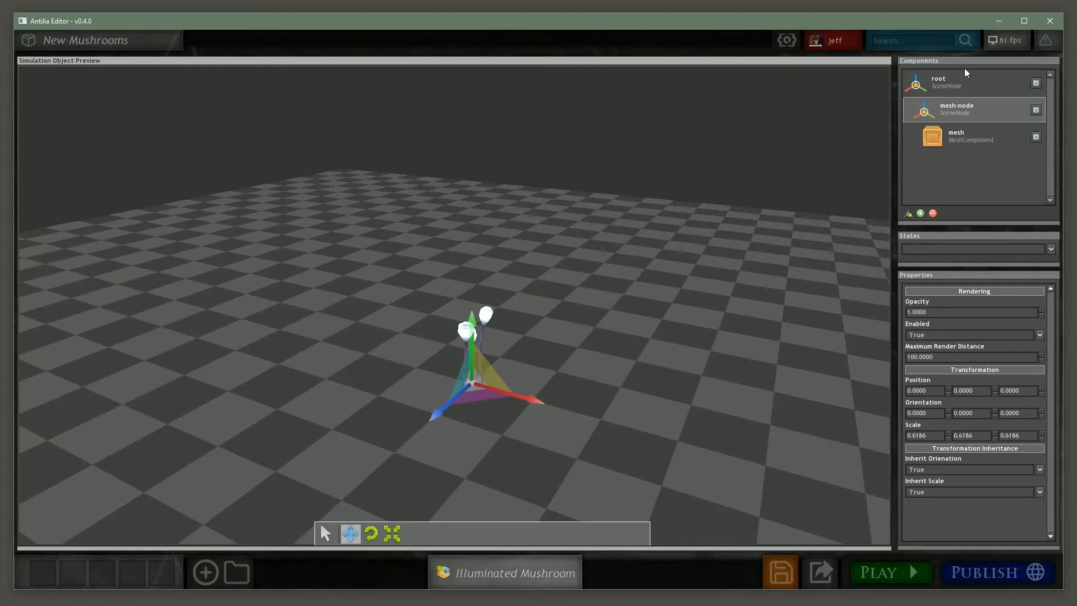
Add another scene node under root and name it light-node
click(960, 87)
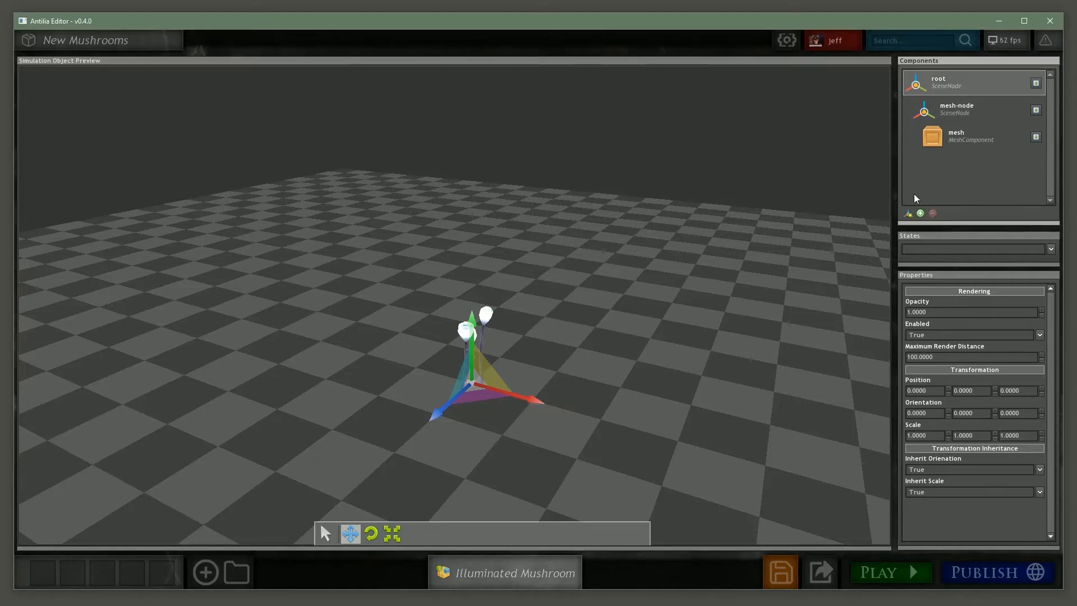
click(908, 213)
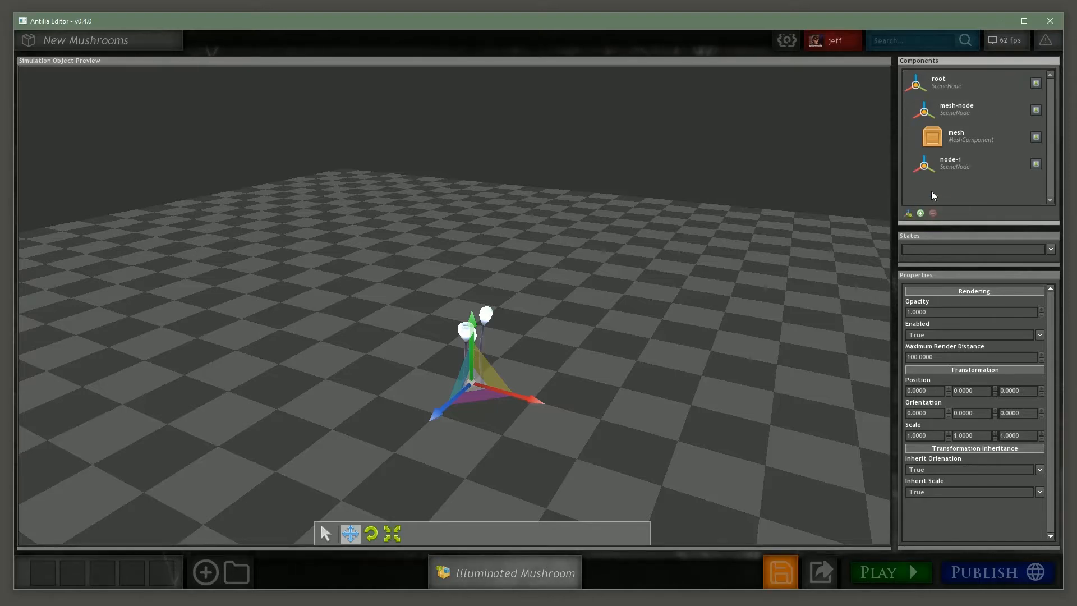
click(965, 161)
double_click(952, 160)
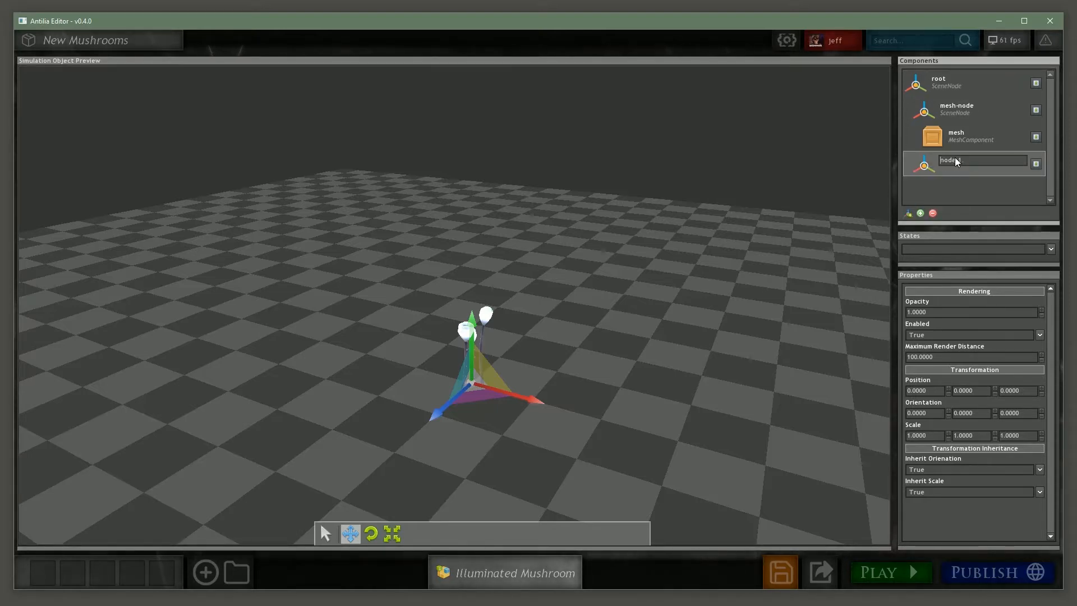
key(BackSpace)
text(light-node)
key(Return)
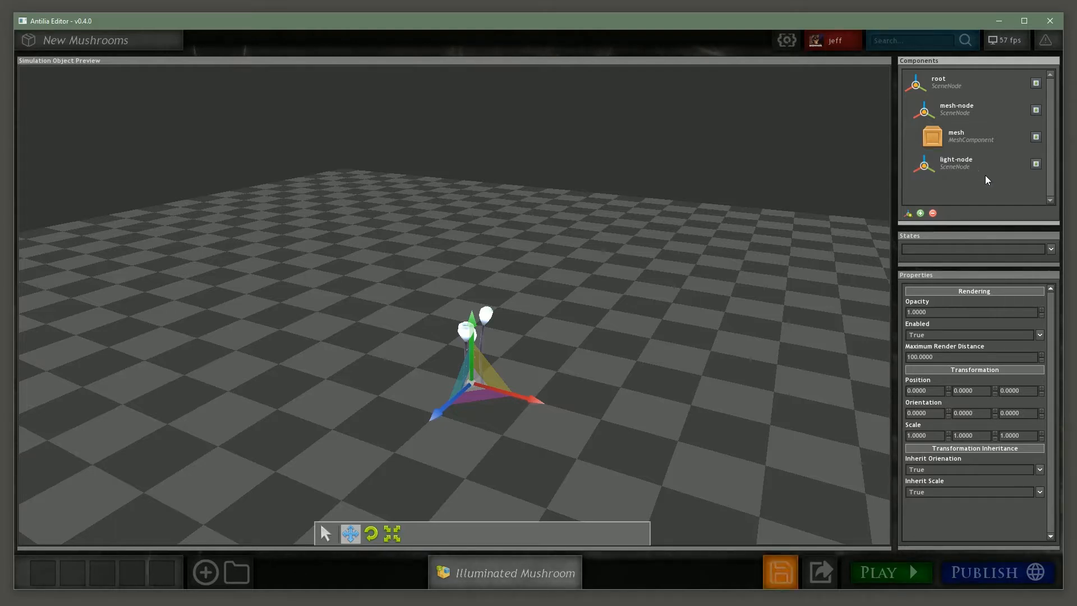
Add a LightComponent with the ID light under light-node
click(927, 163)
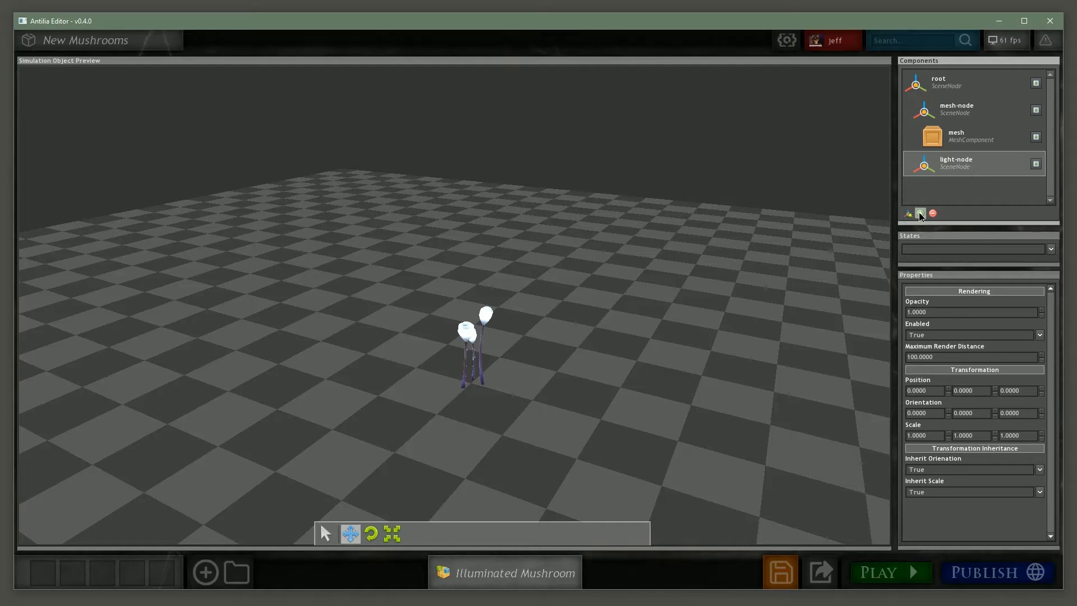
click(920, 214)
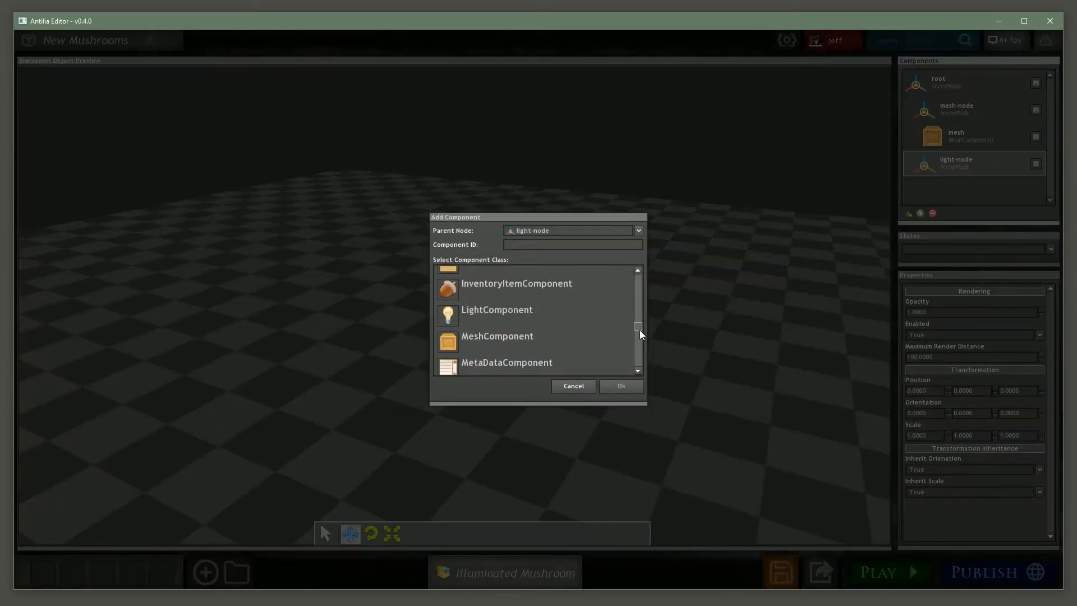
click(472, 310)
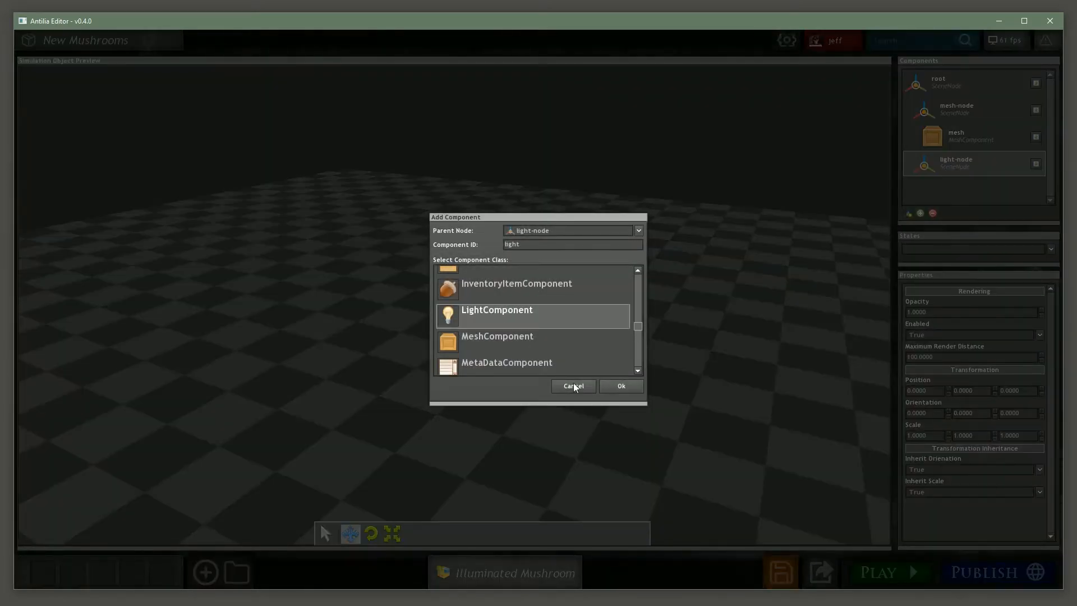
click(618, 386)
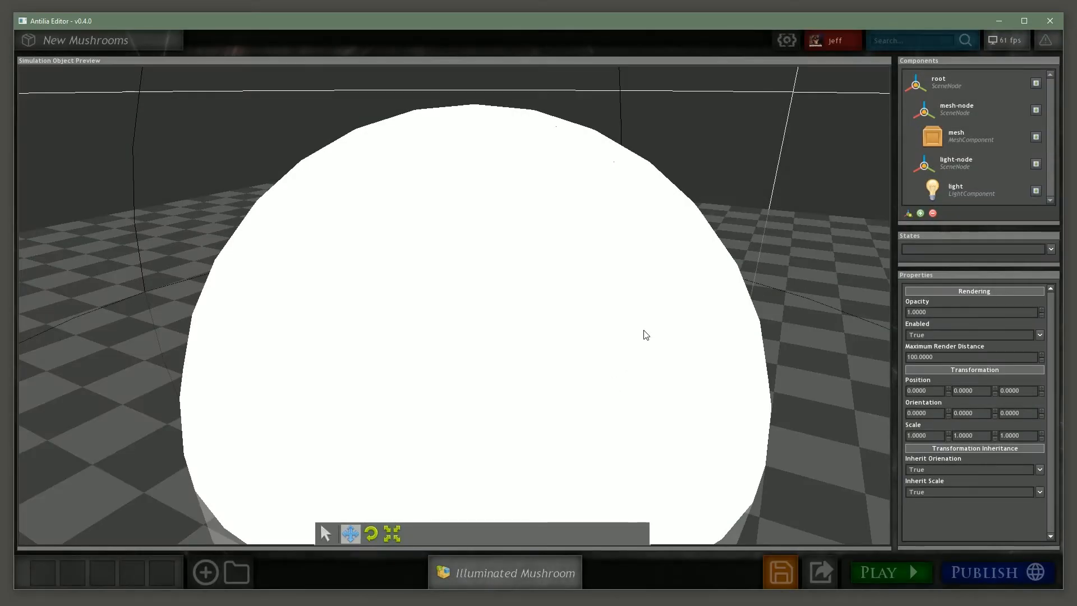
scroll(645, 277, down, 2)
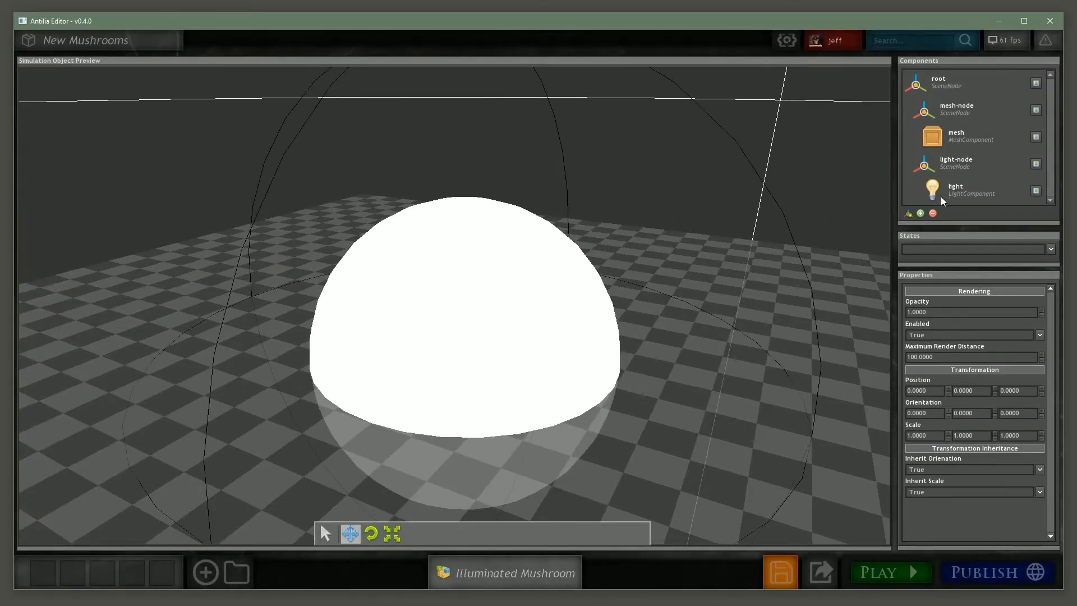
Set the light component's range to 5
click(961, 189)
drag(914, 312, 902, 309)
text(10.0000)
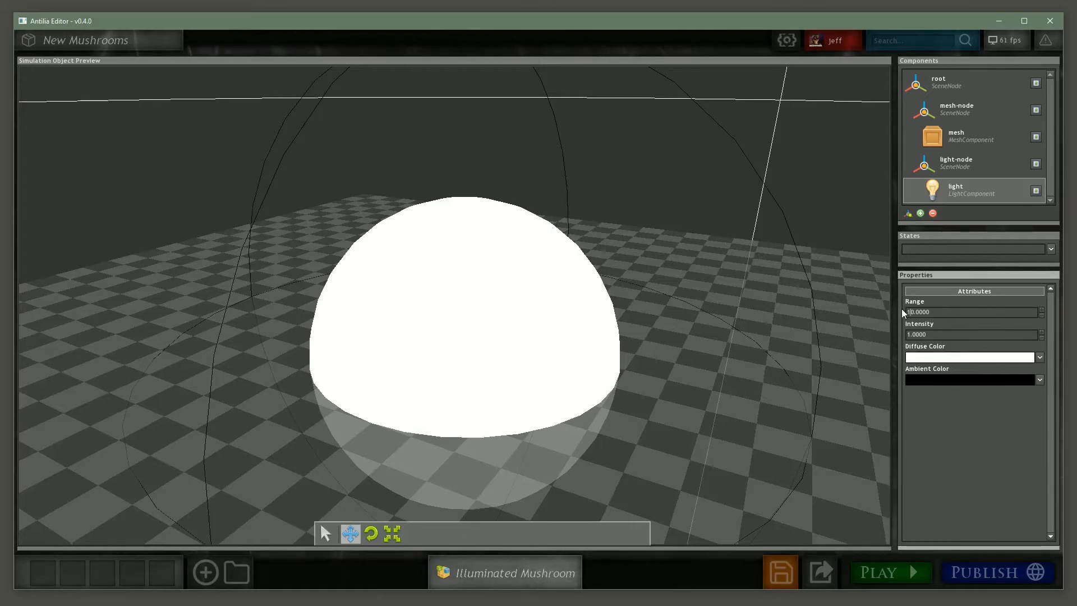
key(Return)
middle_drag(606, 315, 578, 315)
click(943, 312)
text(5)
Set the light component's intensity to 0.3
click(951, 335)
click(1041, 337)
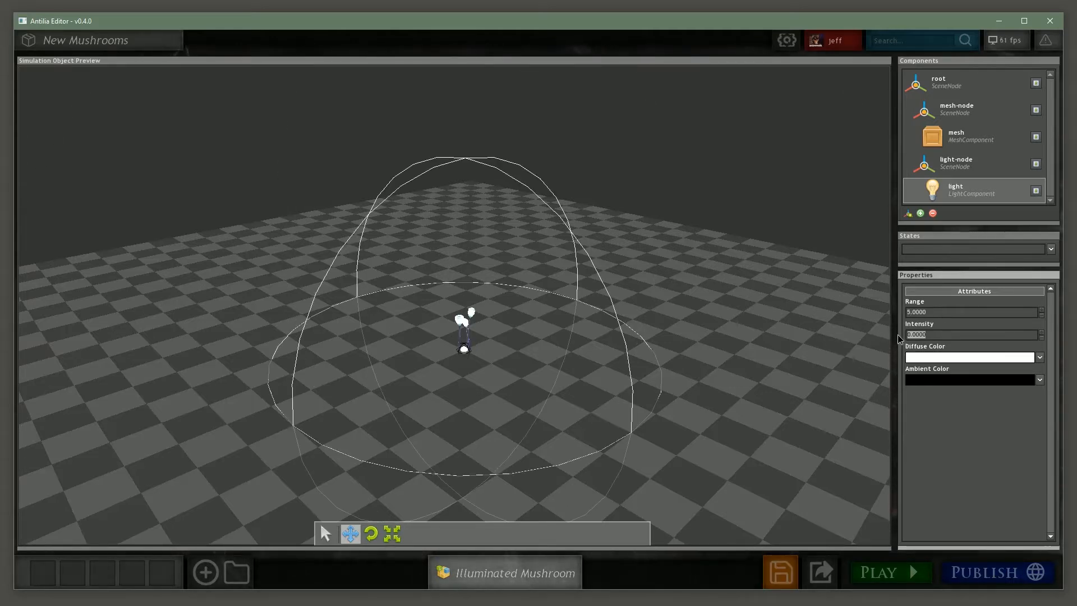
text(0.3)
key(Return)
middle_drag(557, 336, 560, 335)
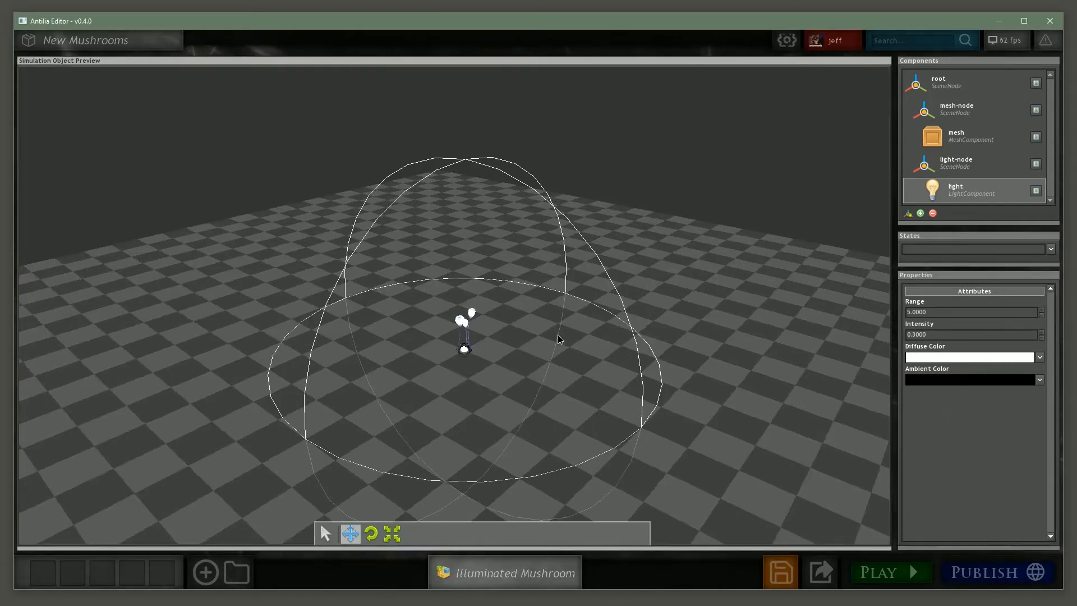
Raise light-node vertically to about 0.93 so the light sits among the mushroom caps
click(982, 160)
middle_drag(474, 392, 463, 412)
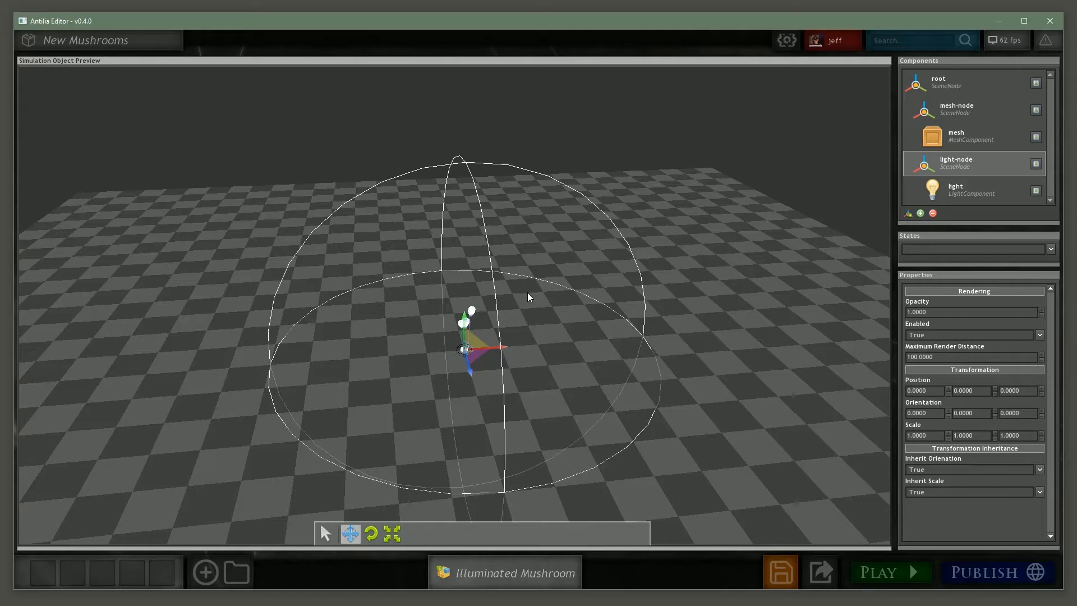
middle_drag(522, 318, 683, 428)
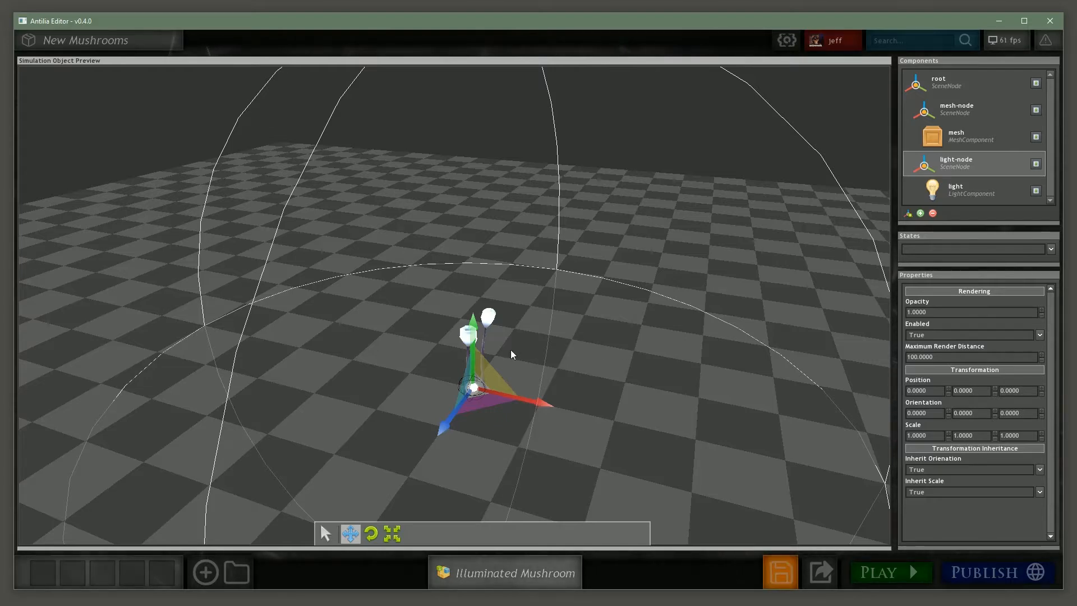
drag(474, 331, 460, 255)
middle_drag(247, 255, 435, 340)
scroll(435, 340, up, 2)
drag(489, 267, 488, 283)
middle_drag(488, 283, 538, 383)
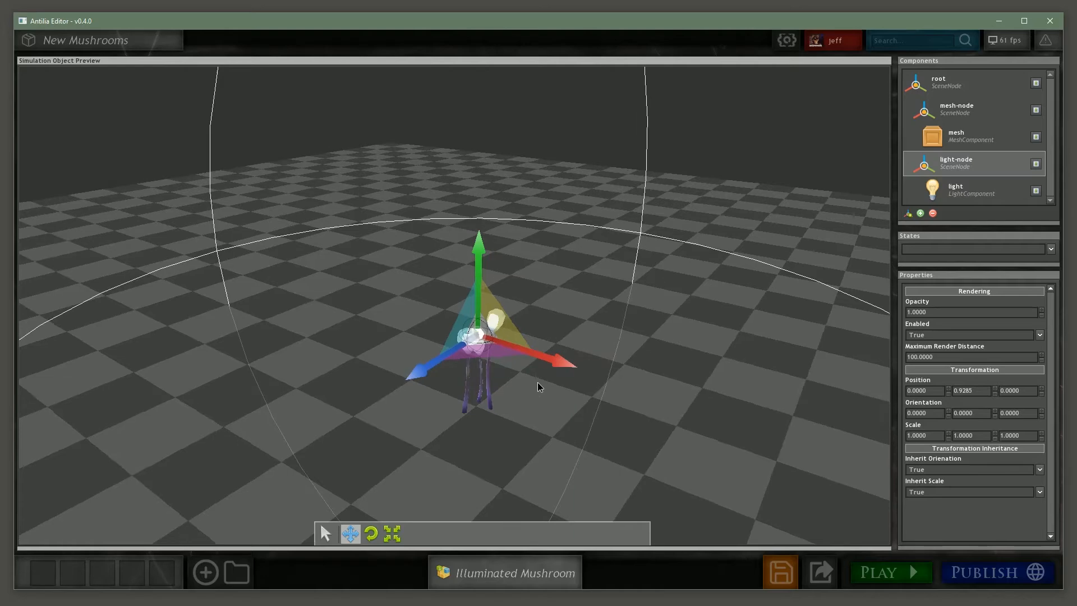
Change the light component's diffuse color to a bright saturated blue
click(325, 533)
click(957, 193)
middle_drag(374, 375, 533, 339)
click(1026, 357)
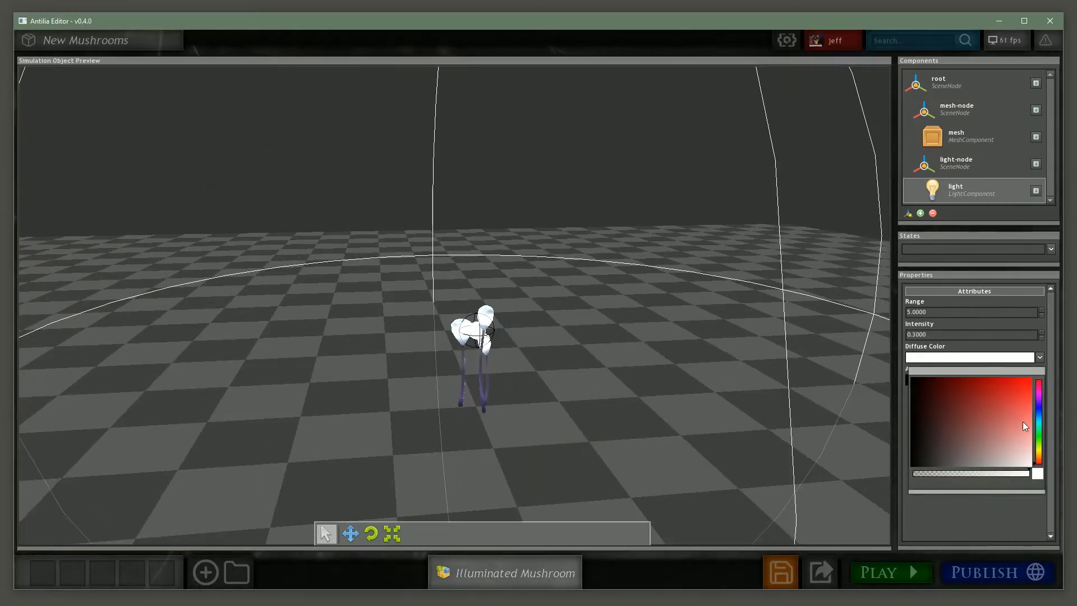
click(1020, 380)
drag(1038, 425, 1039, 418)
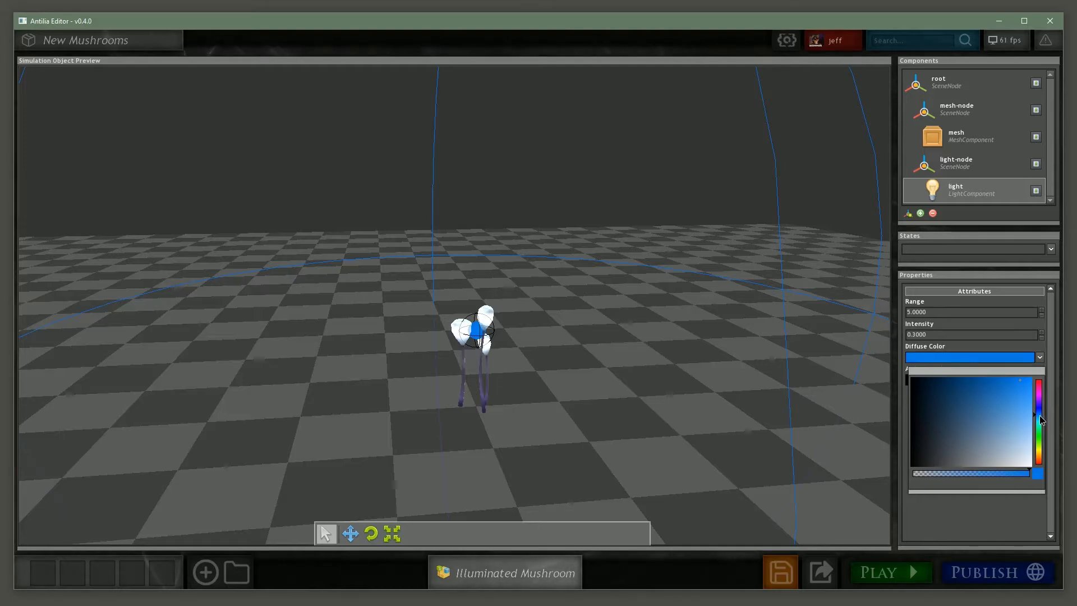
drag(1040, 416, 1041, 417)
click(982, 516)
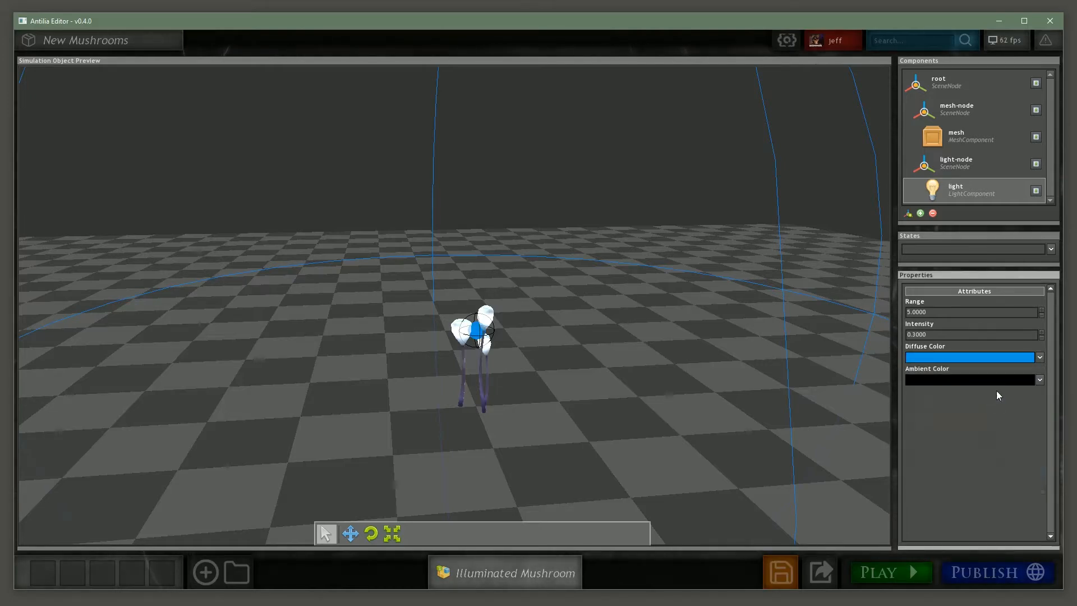
Set the light component's ambient color to a very dark blue and save the Illuminated Mushroom object
click(994, 381)
click(959, 416)
drag(960, 417, 934, 401)
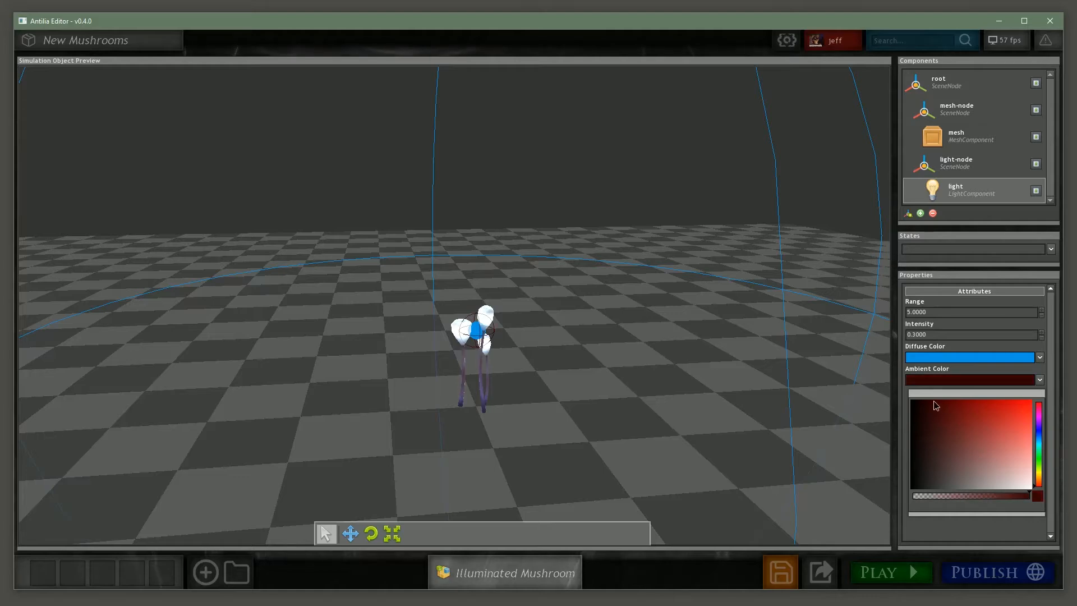
click(1033, 438)
click(1037, 431)
click(935, 408)
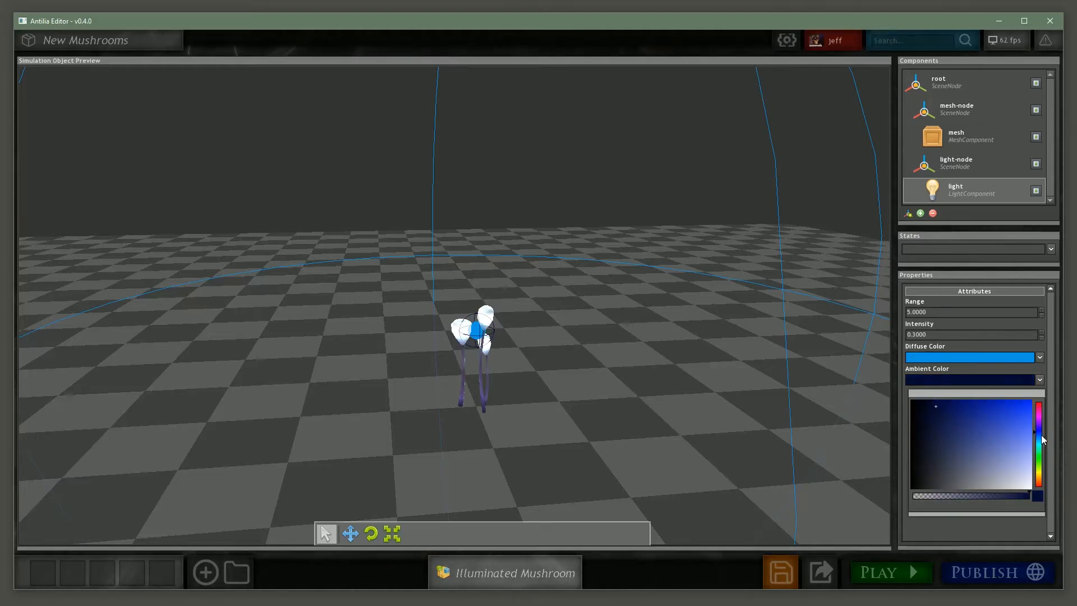
click(1038, 438)
click(929, 405)
click(937, 526)
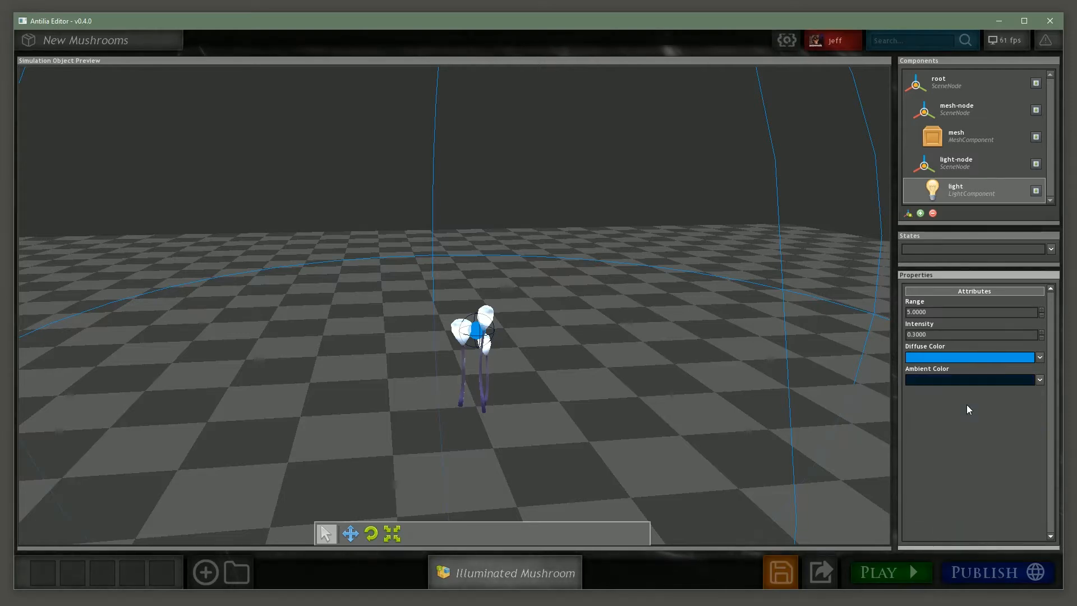
click(782, 572)
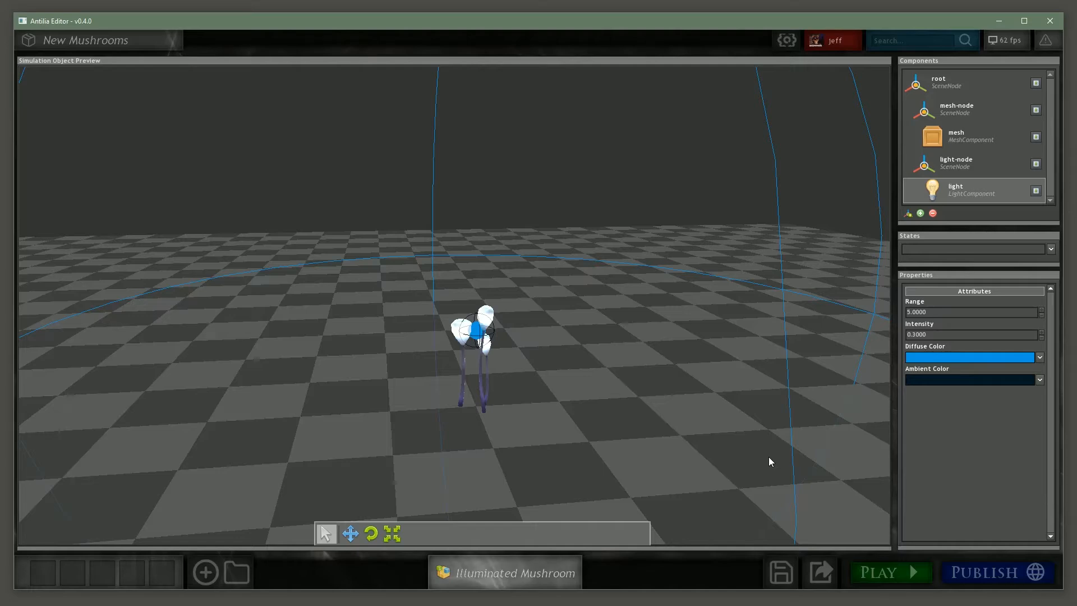
middle_drag(711, 349, 639, 344)
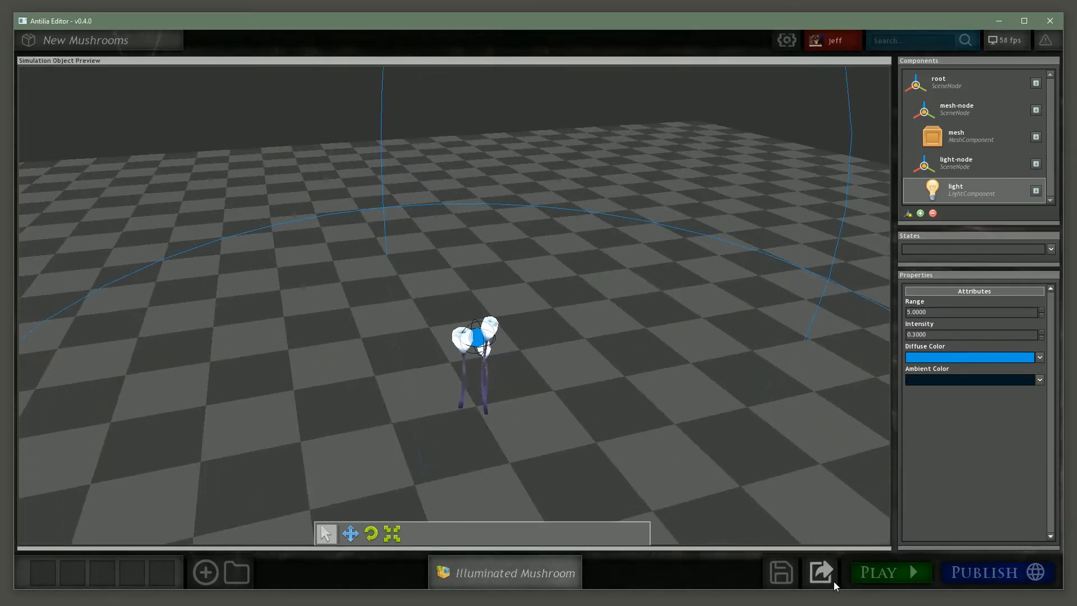
Export the simulation object with the resource ID simulationobjects/landscape/mushrooms/illuminated-mushroom
click(74, 574)
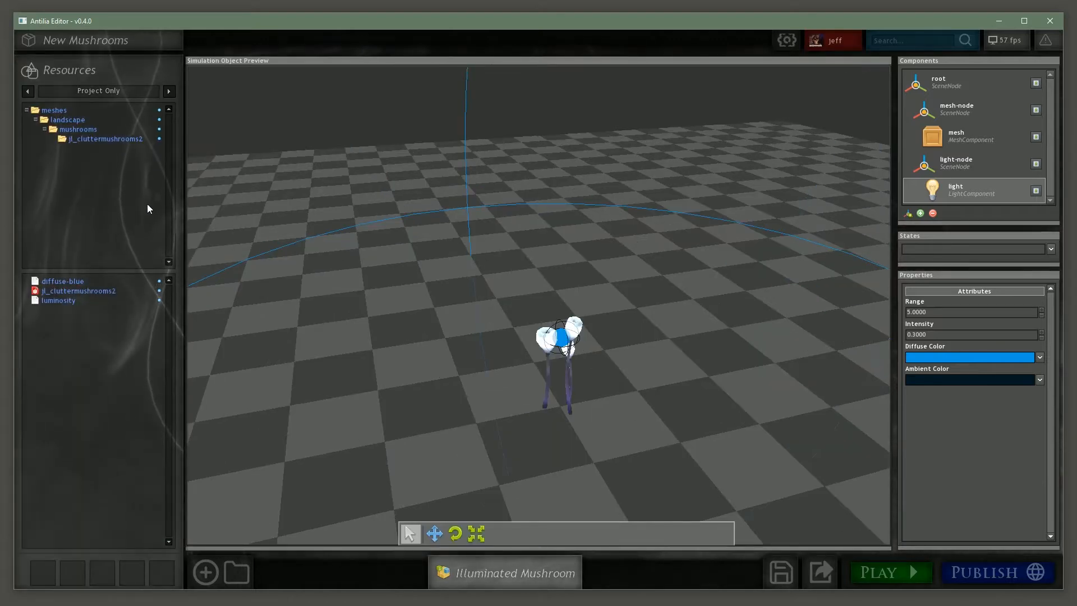
click(822, 575)
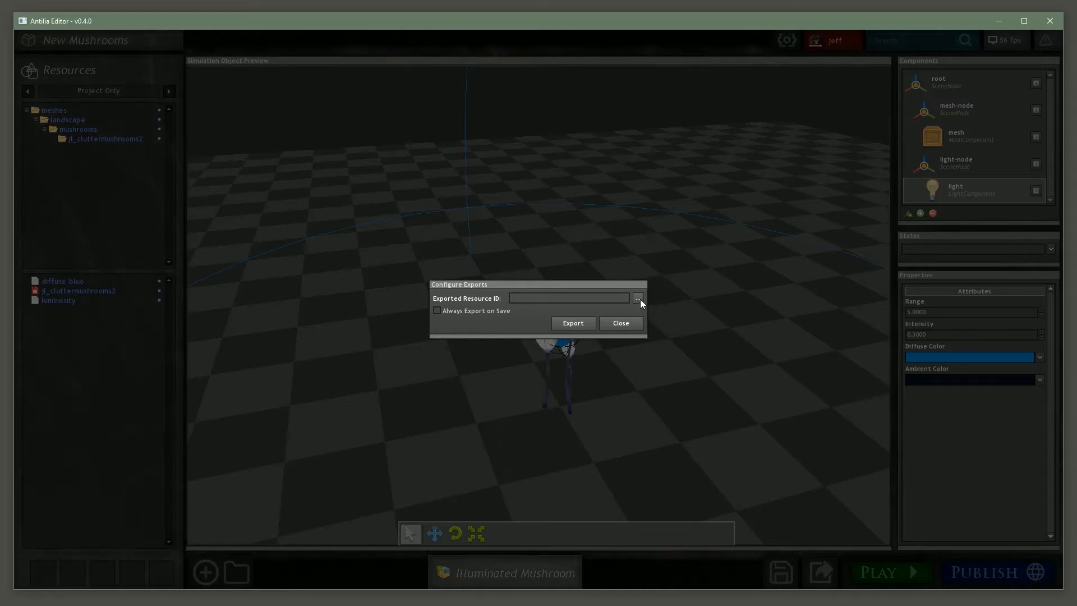
click(611, 298)
text(simulationobjects)
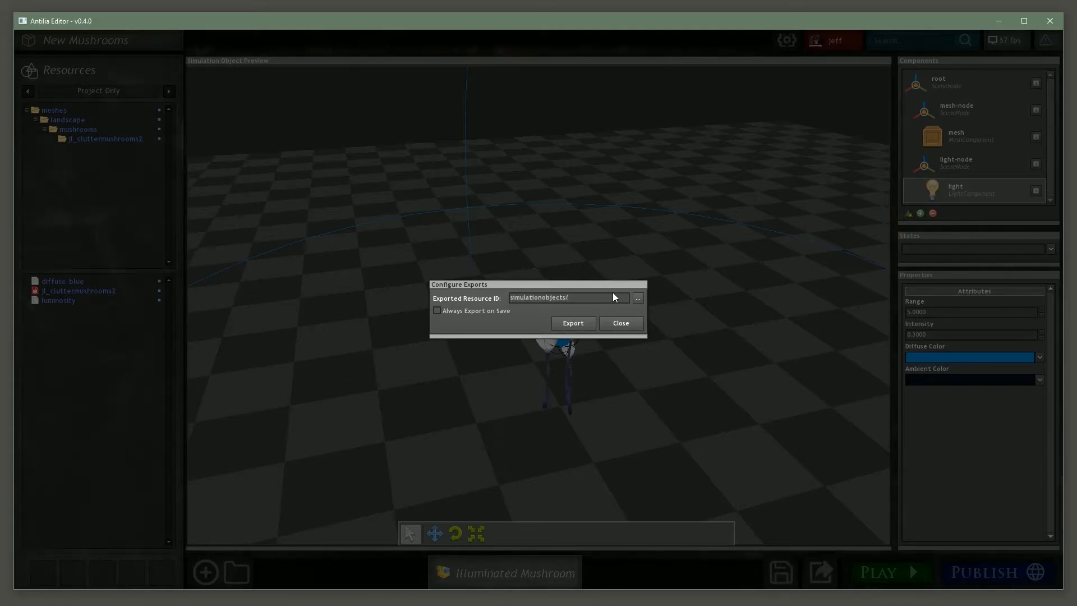
text(/landscape/mushrooms/il)
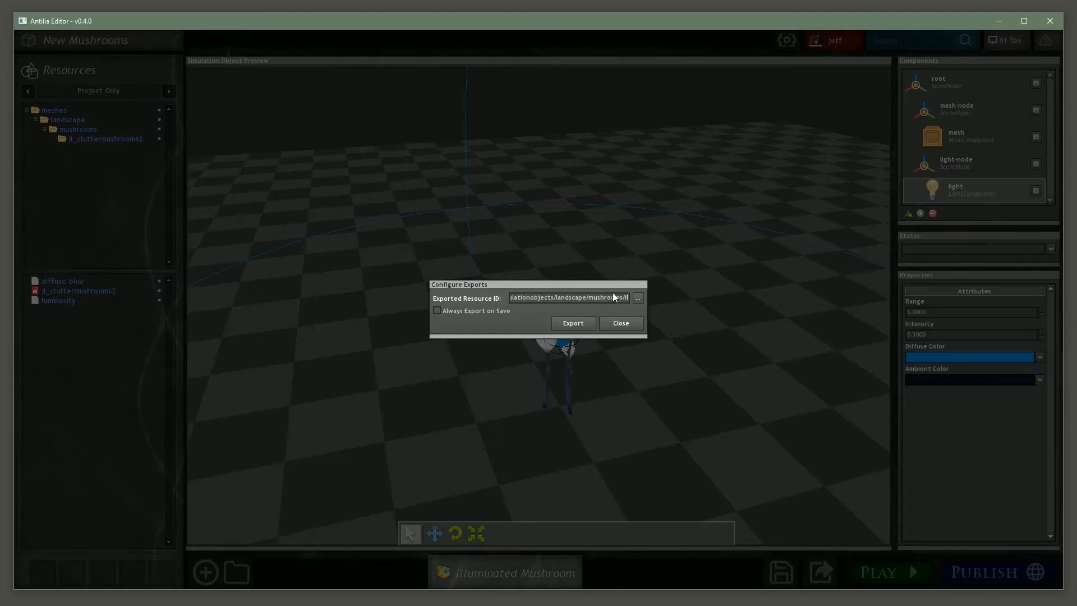
text(luminated-mushroom)
click(580, 324)
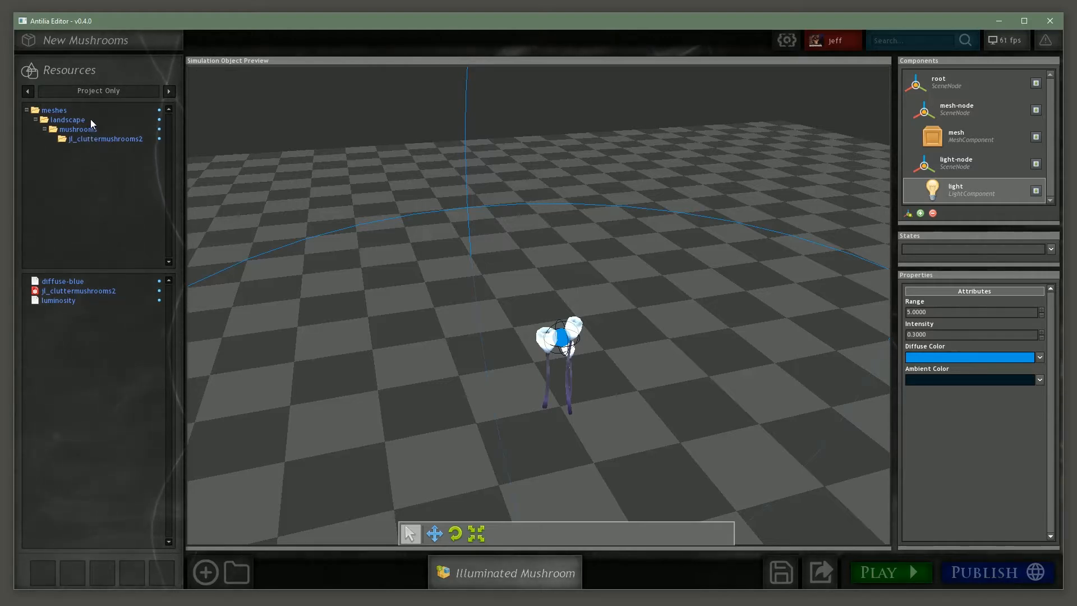
Refresh the resource listing by switching its filter to All and back to Project Only
click(103, 90)
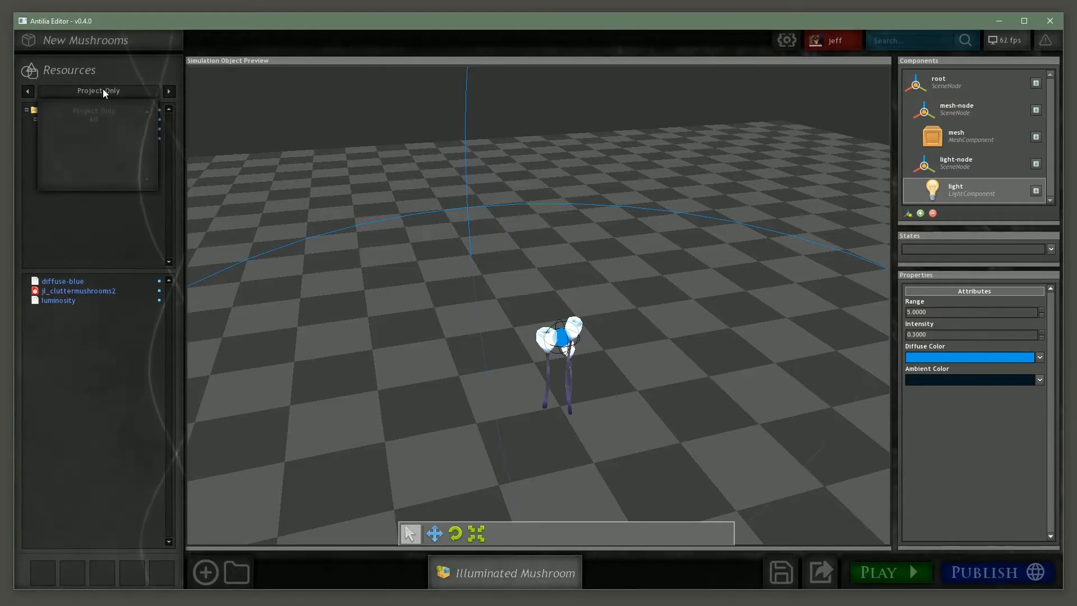
click(93, 119)
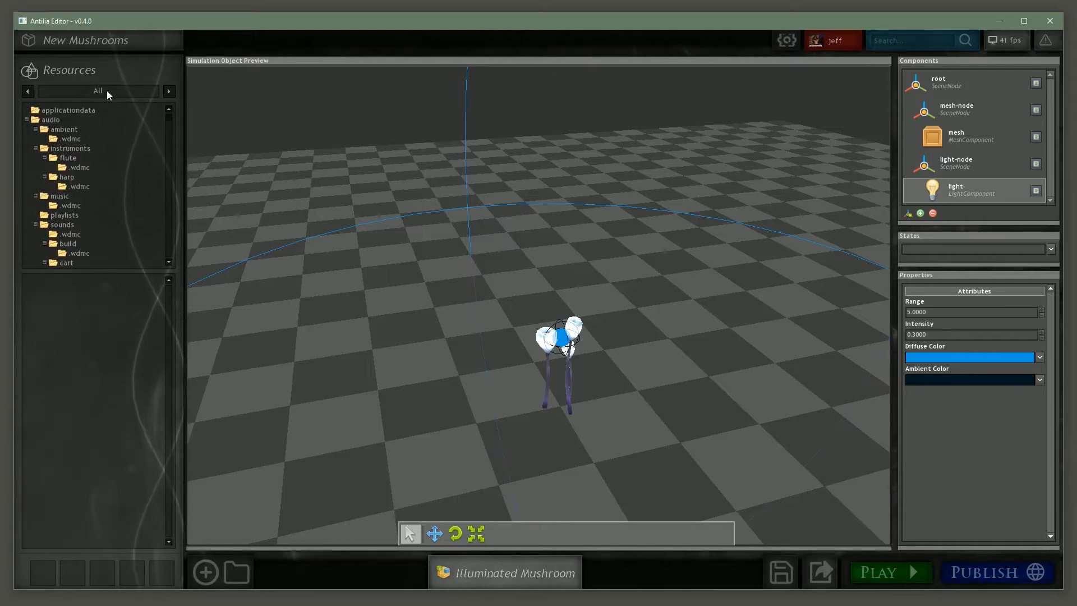
drag(170, 119, 169, 234)
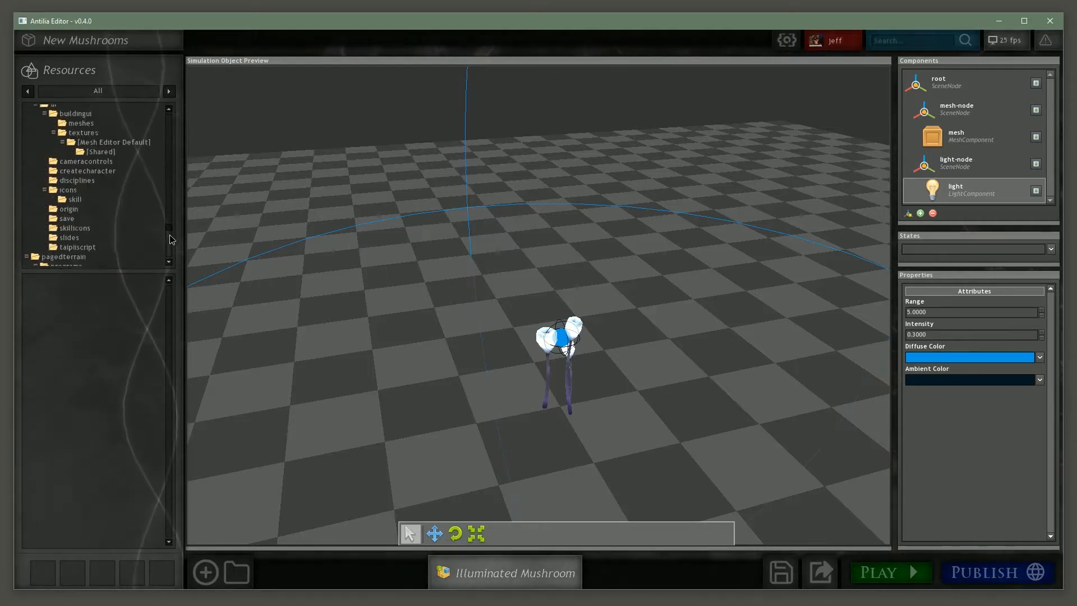
click(102, 87)
click(103, 110)
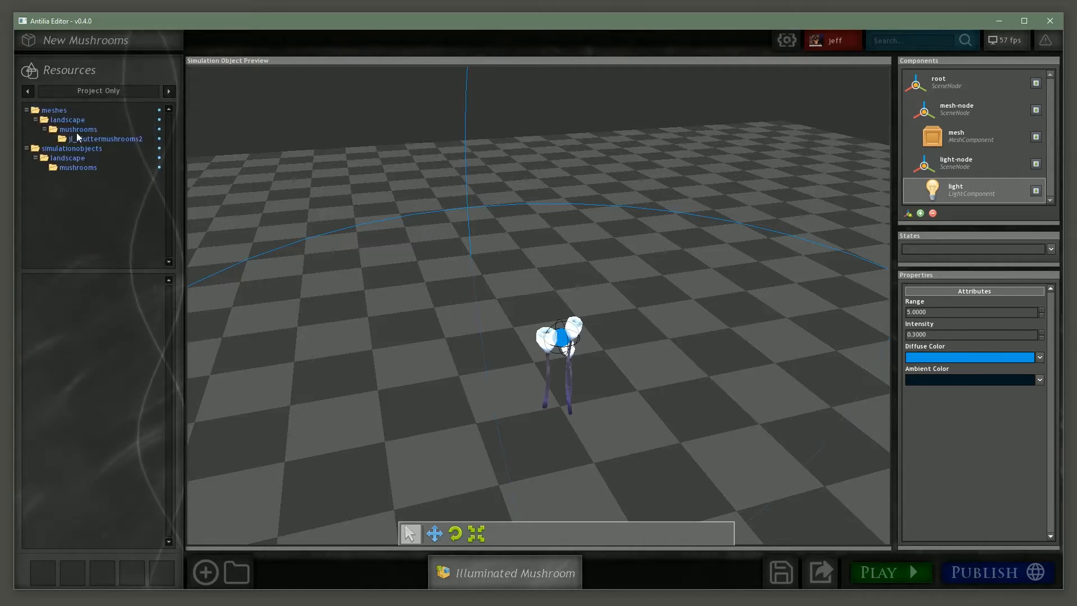
click(104, 91)
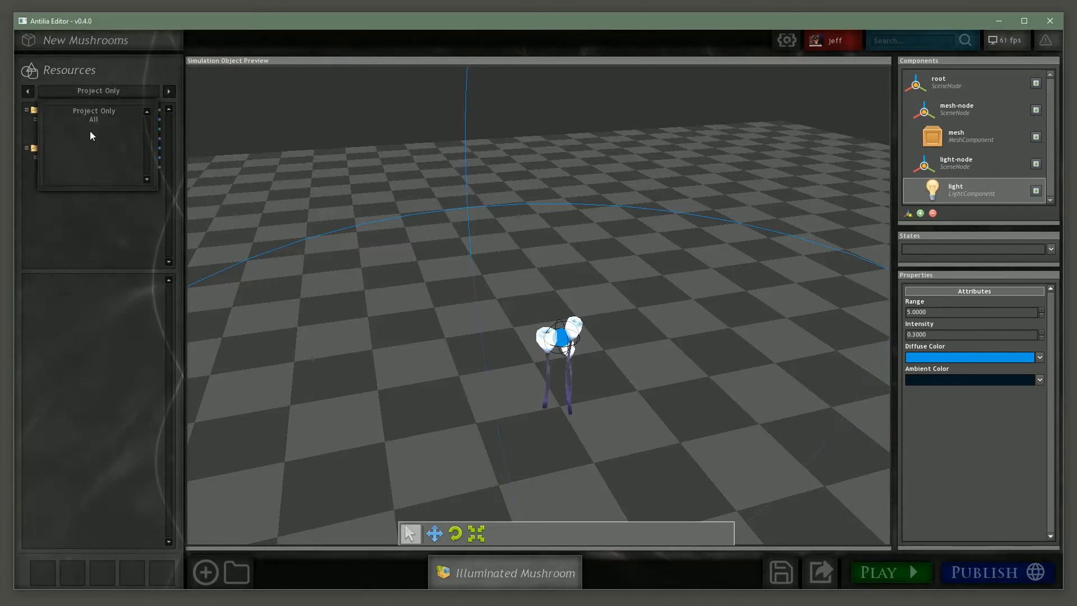
click(94, 119)
mouse_move(171, 239)
mouse_down()
mouse_move(170, 116)
mouse_move(168, 164)
mouse_up()
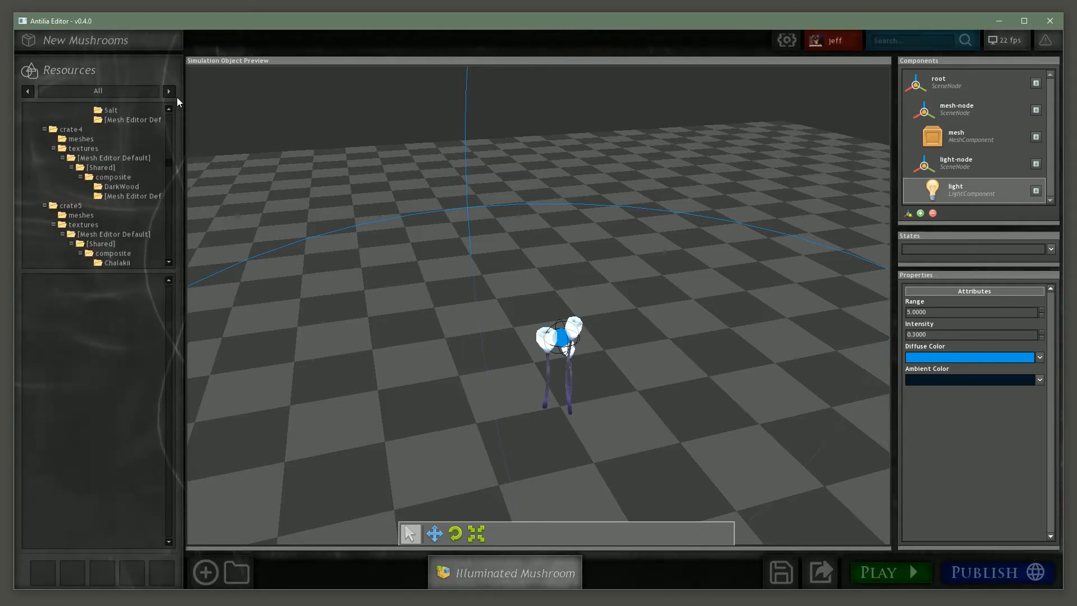
click(168, 92)
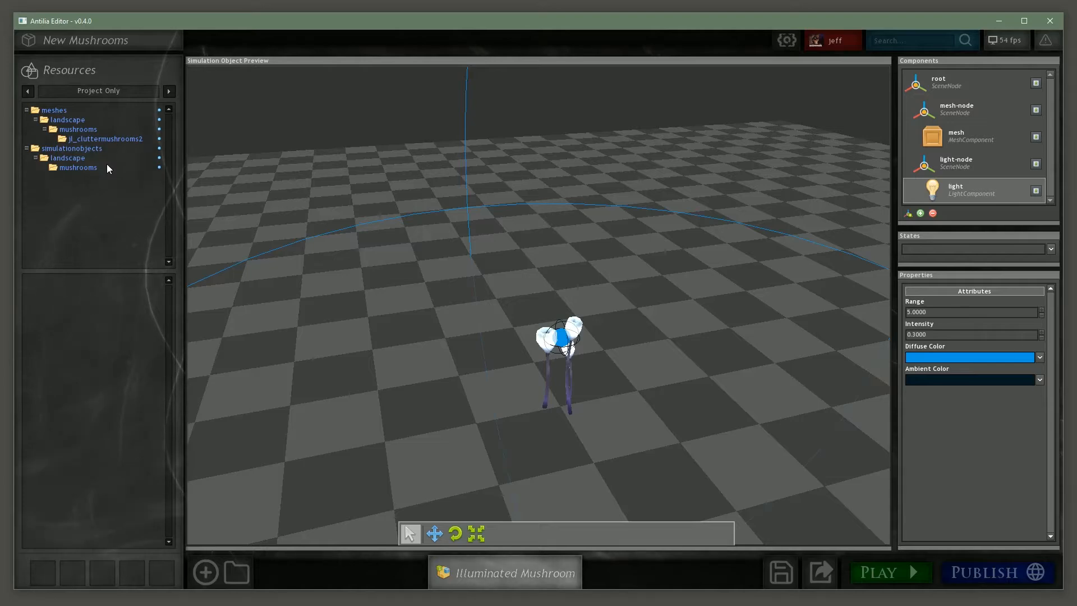
Look through the project's simulationobjects and meshes folders for the exported mushroom resource
click(86, 167)
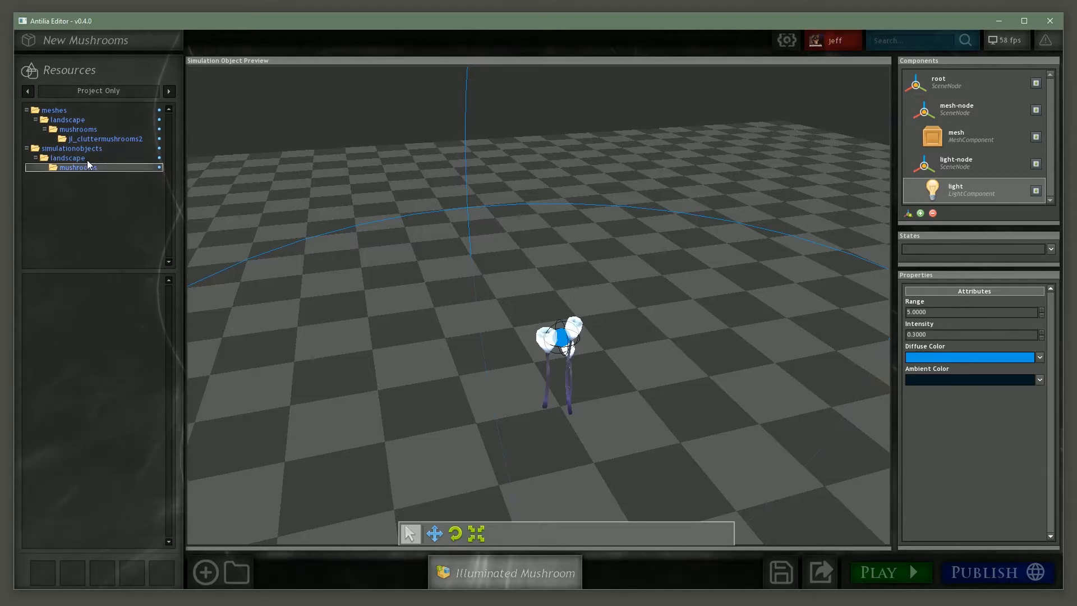
click(89, 156)
click(93, 168)
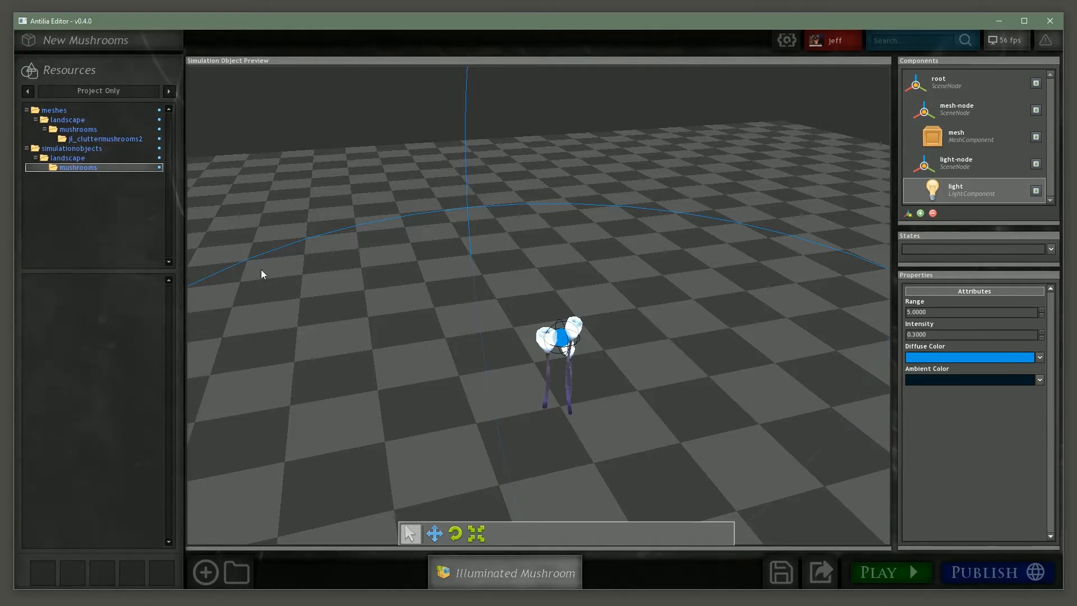
click(121, 140)
click(87, 168)
click(87, 157)
key(Down)
key(Up)
key(Up)
key(Up)
key(Up)
key(Up)
key(Up)
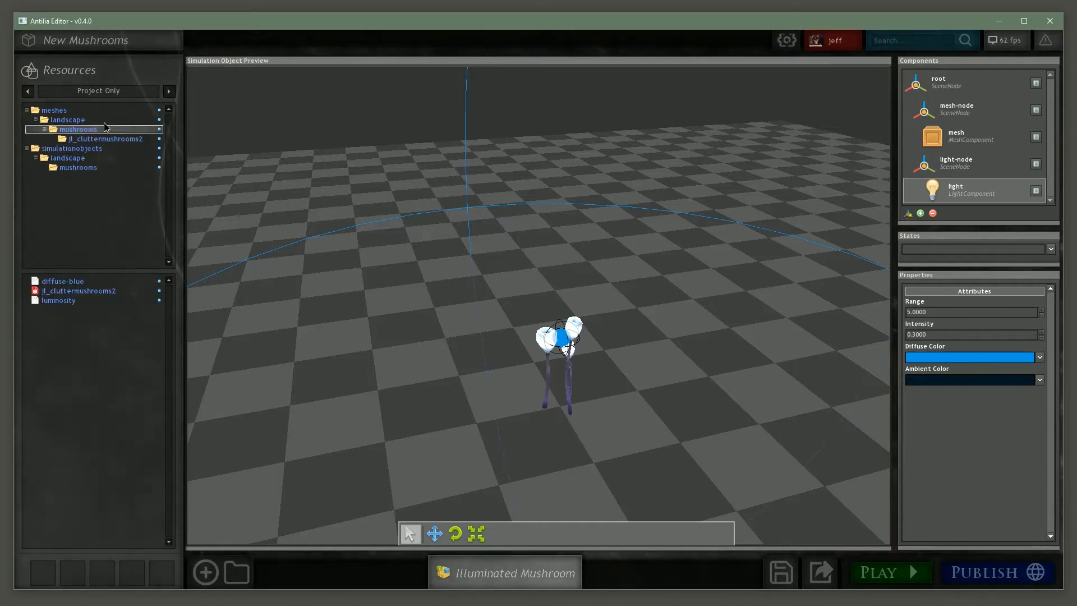
click(87, 167)
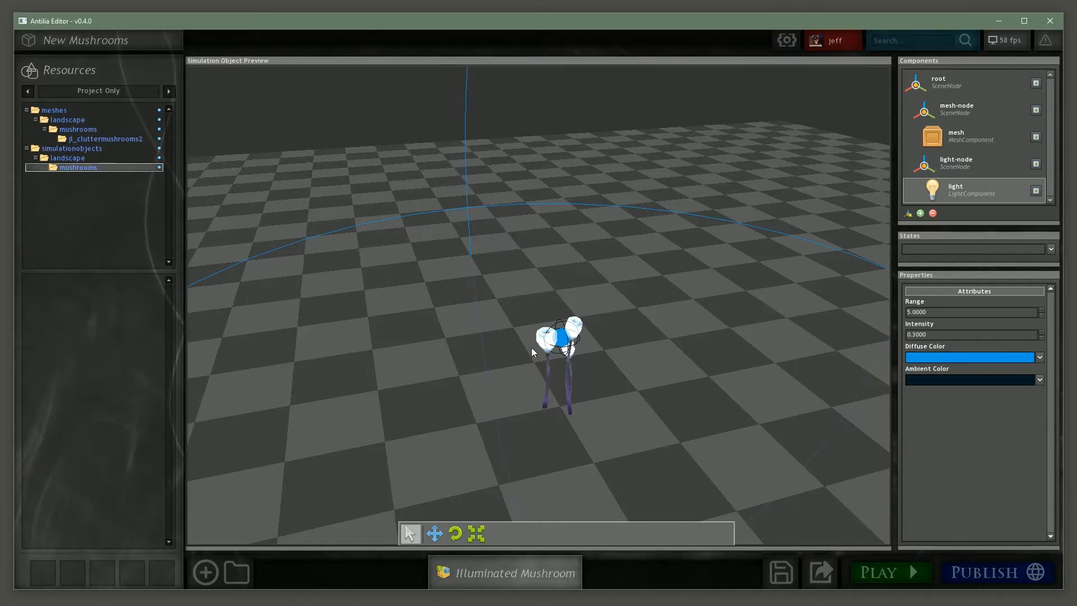
Append .simulationobject.json to the illuminated-mushroom export resource ID and export the object again
click(821, 574)
drag(558, 299, 715, 301)
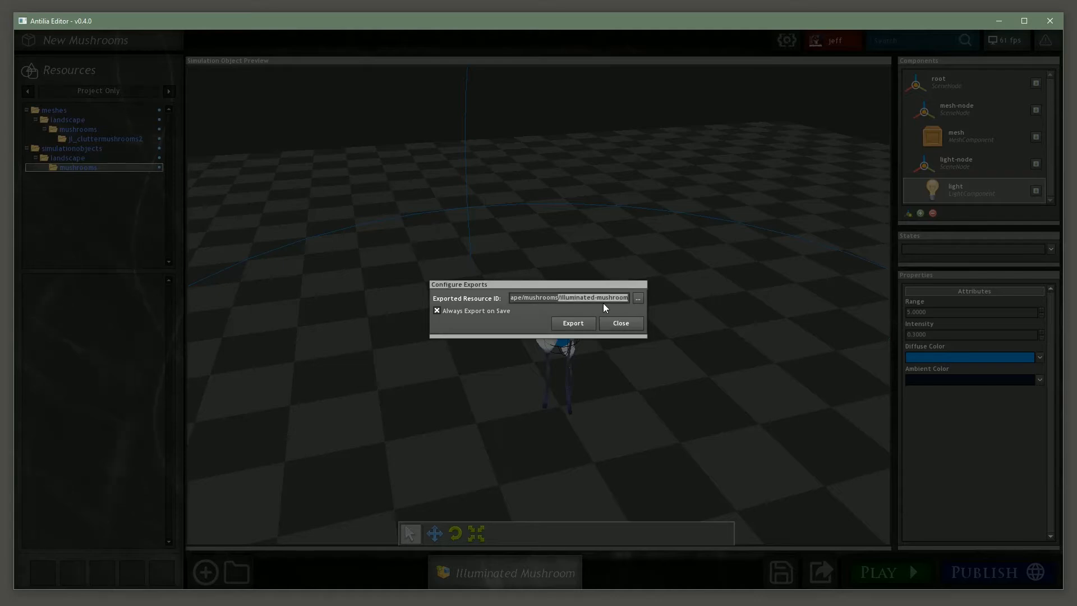
text(.si)
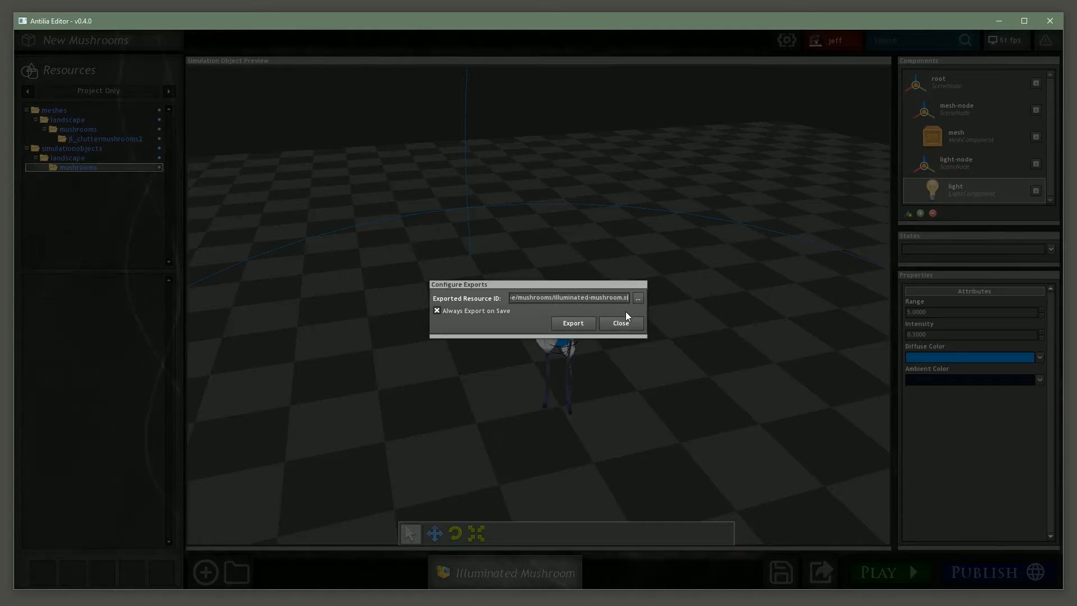
text(mulationobject.json)
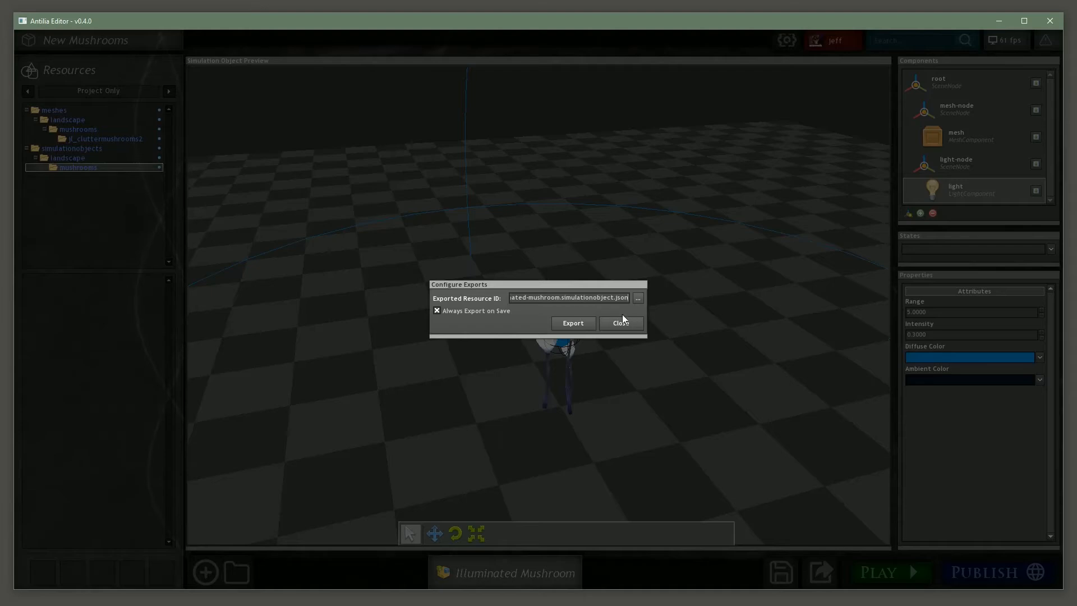
click(574, 323)
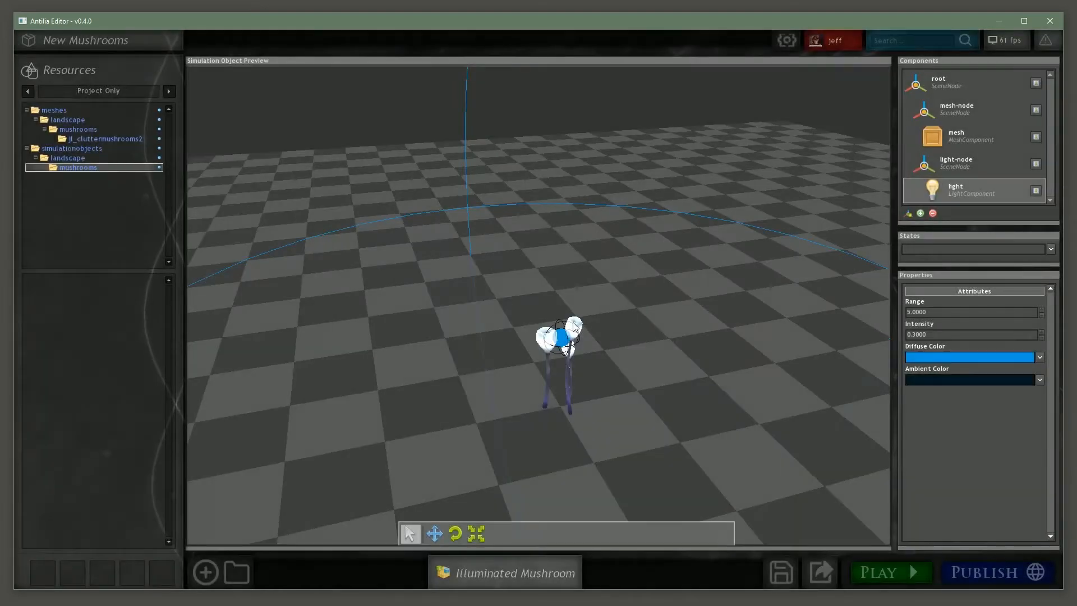
Check the simulationobjects/landscape/mushrooms folder for the re-exported illuminated-mushroom resource
click(99, 160)
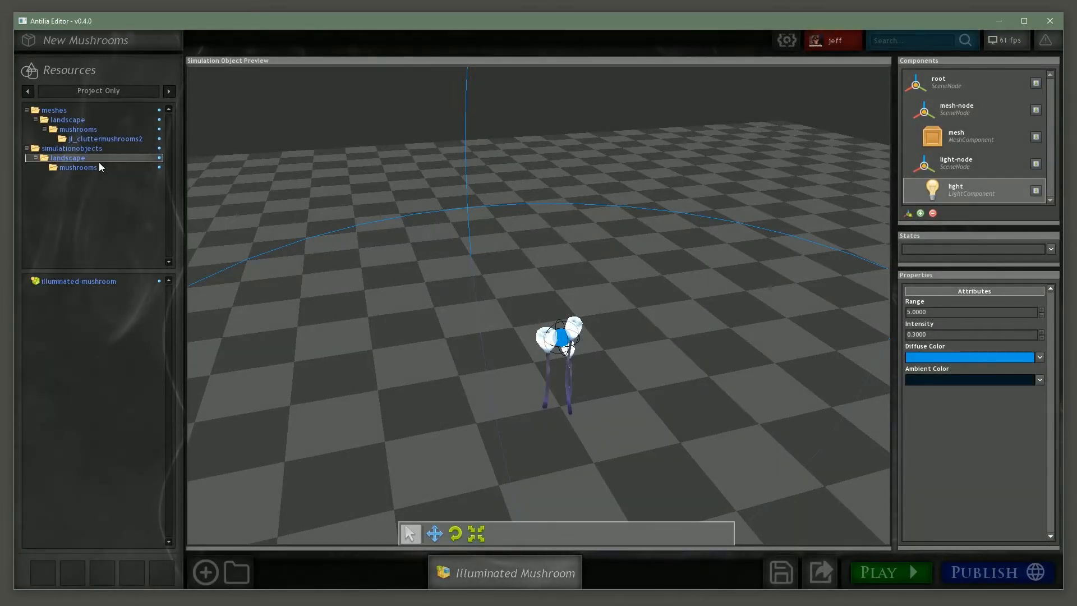
click(99, 164)
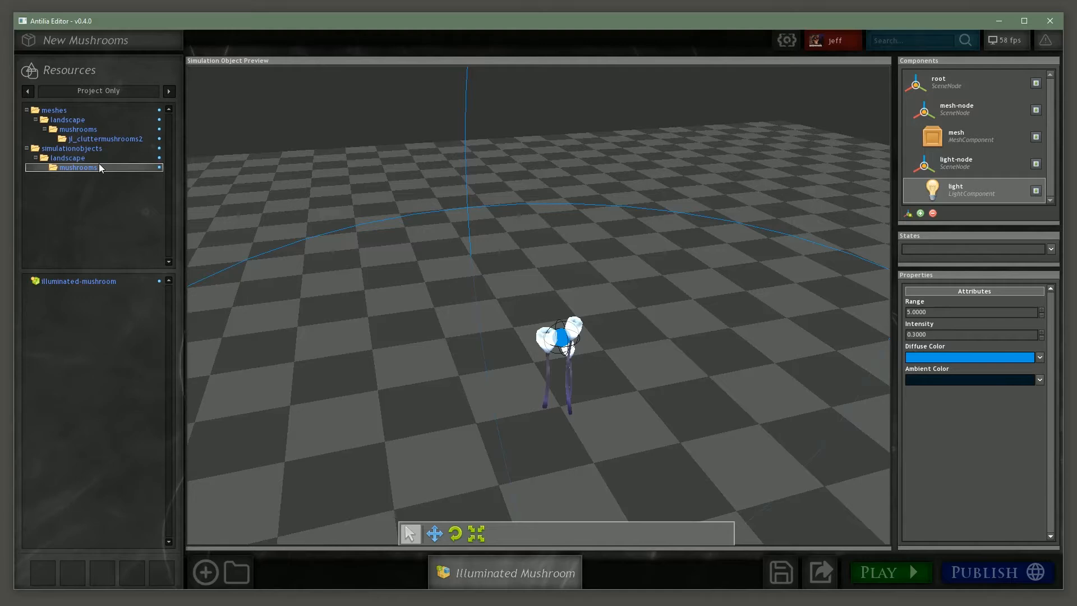
click(103, 147)
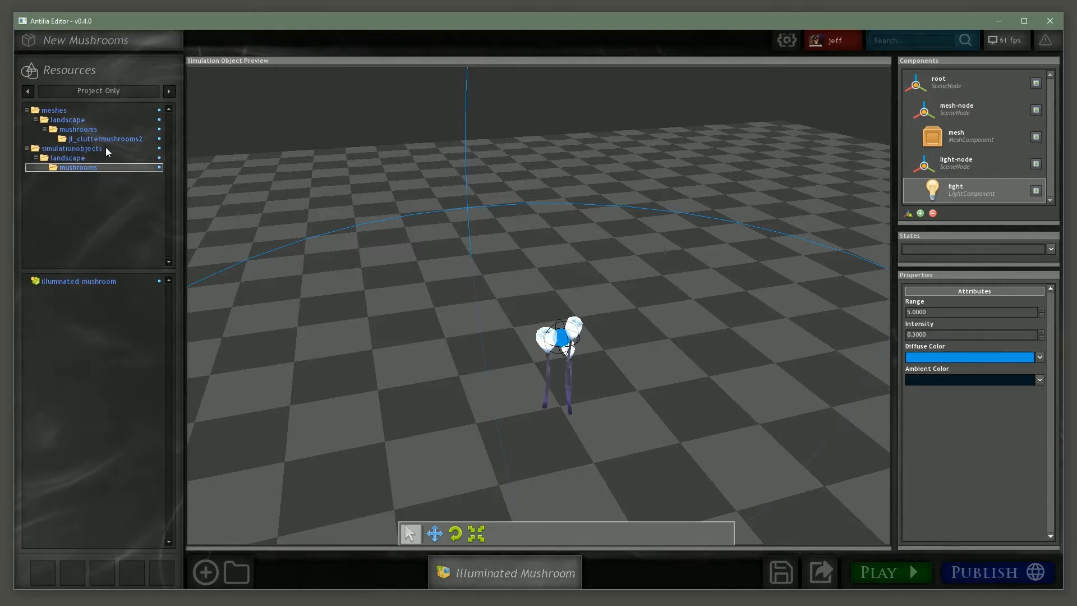
click(109, 139)
click(96, 169)
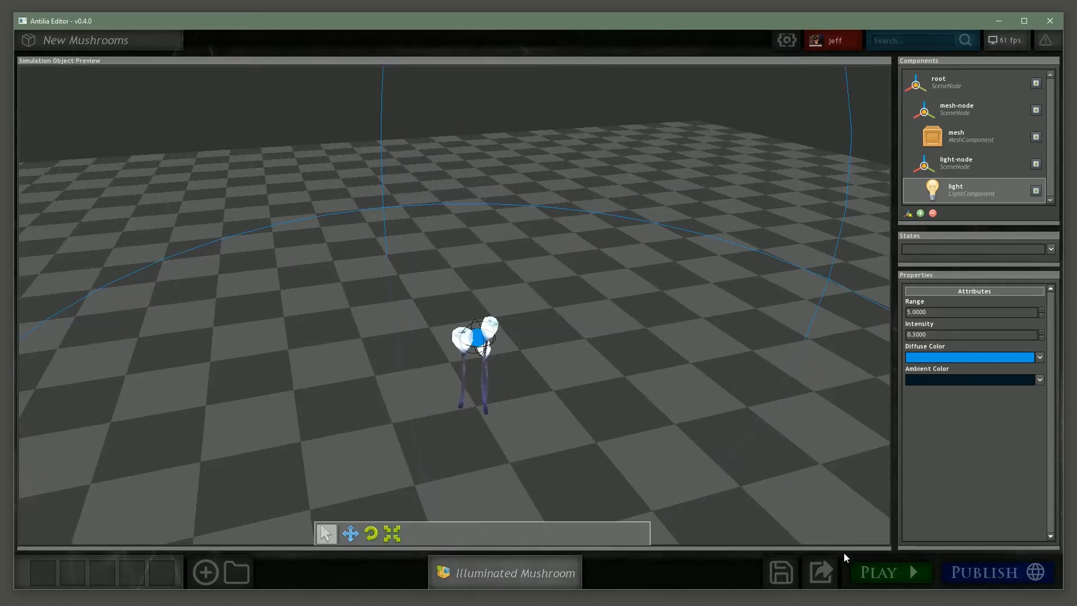
Launch Antilia from the editor with the initial game mode set to Start New Game
click(881, 576)
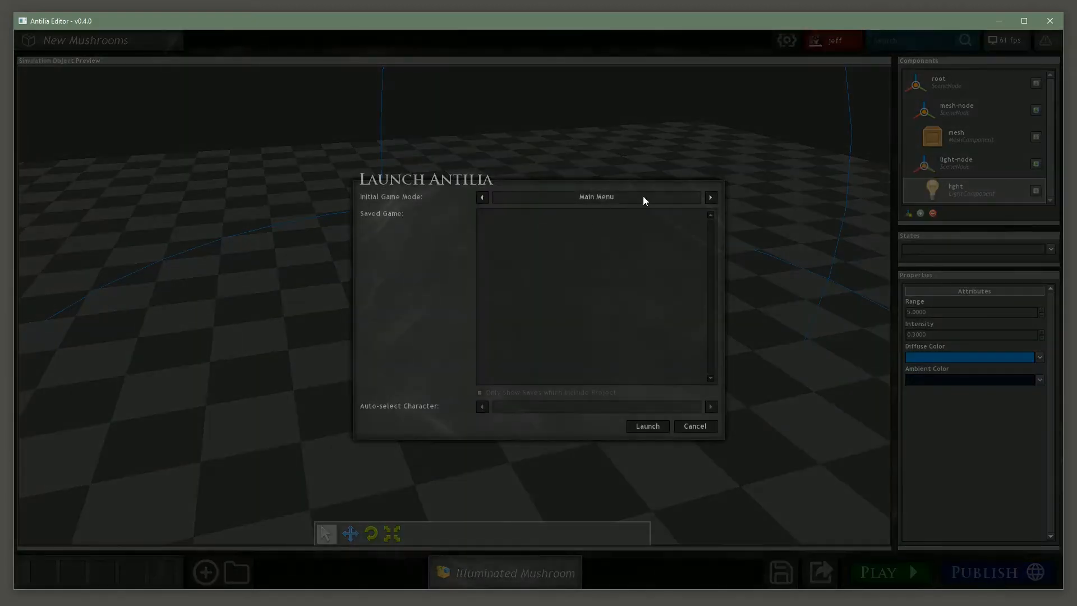
click(661, 197)
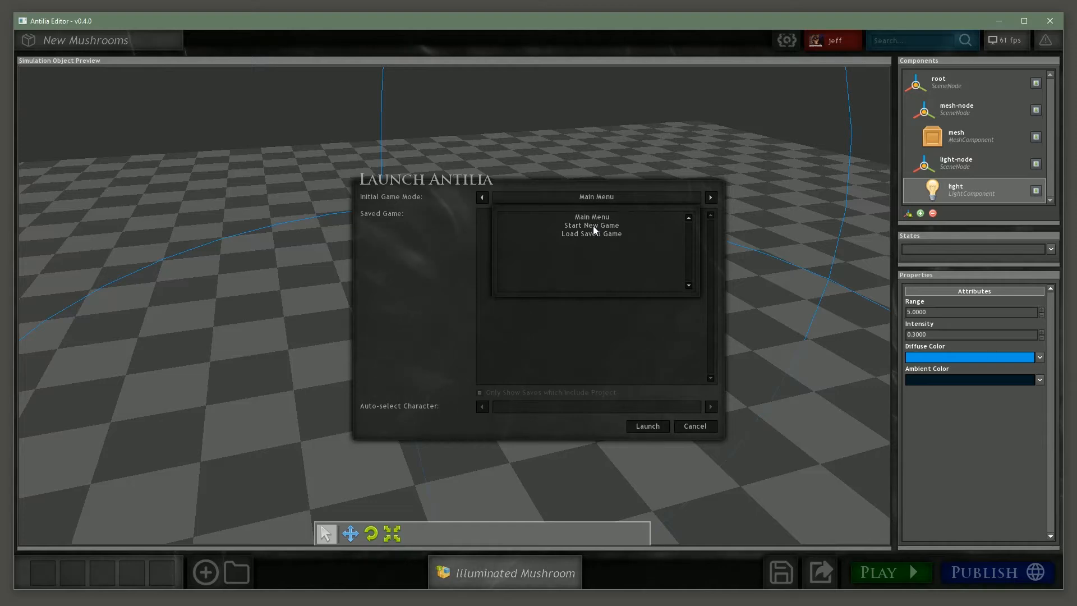
click(593, 226)
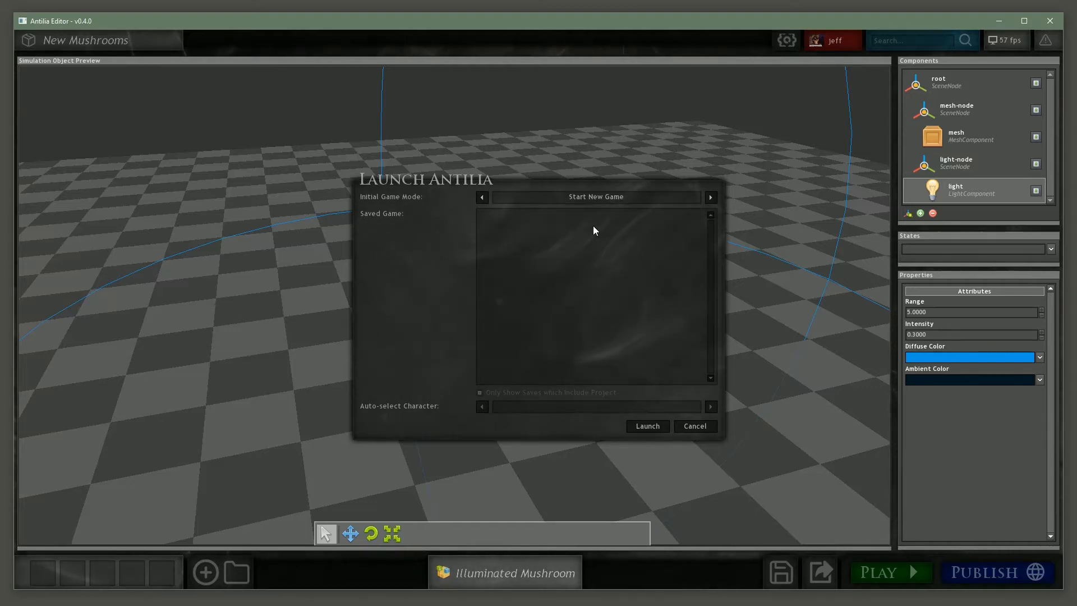
click(645, 426)
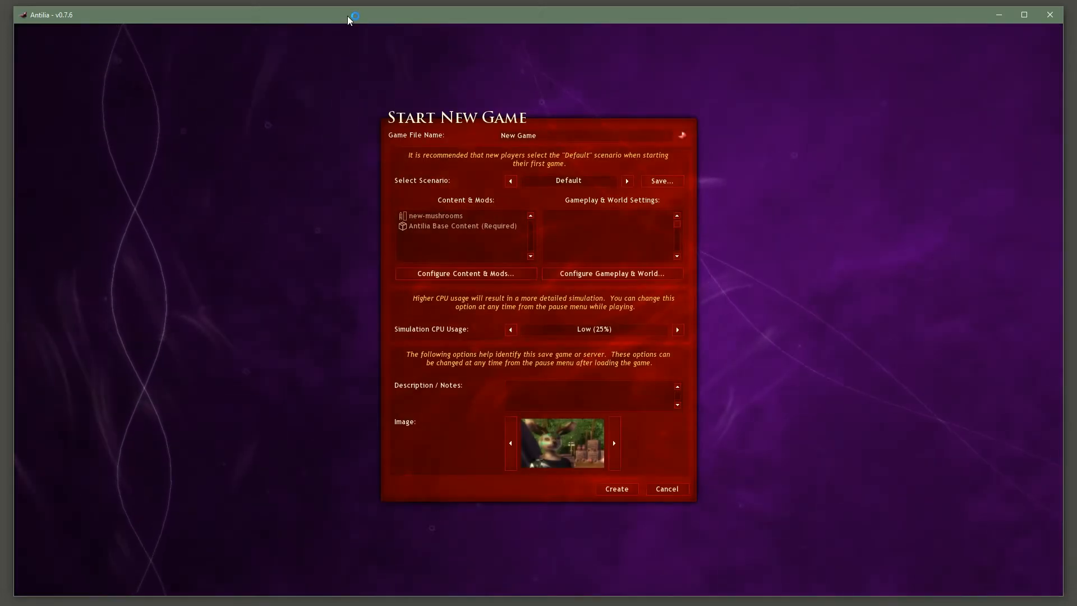
Move the Antilia game window aside to view the editor's running notice, and return it over the editor
drag(347, 20, 897, 407)
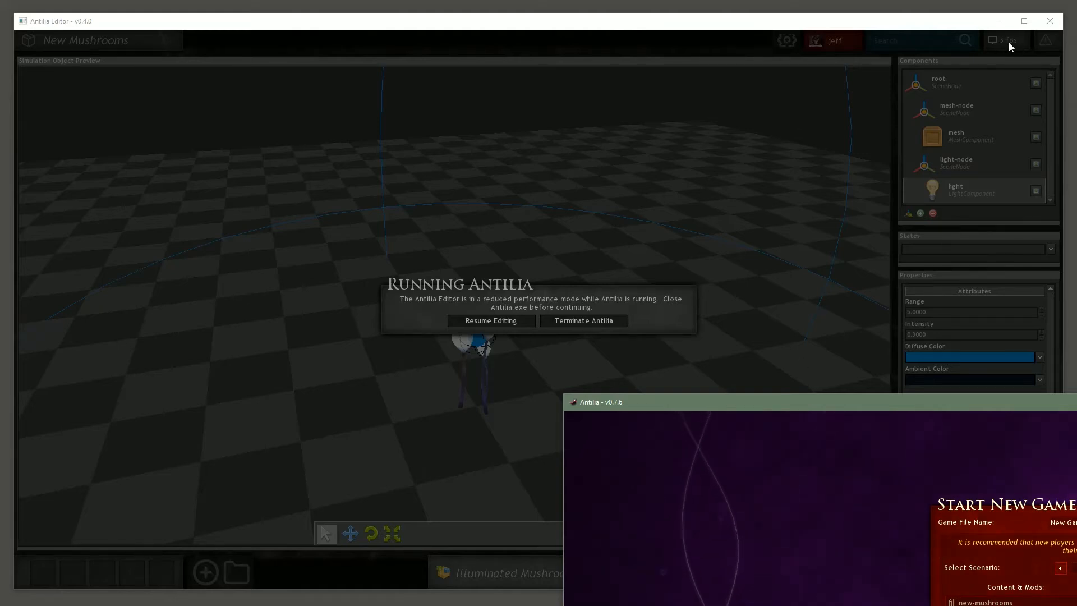
drag(967, 412, 418, 23)
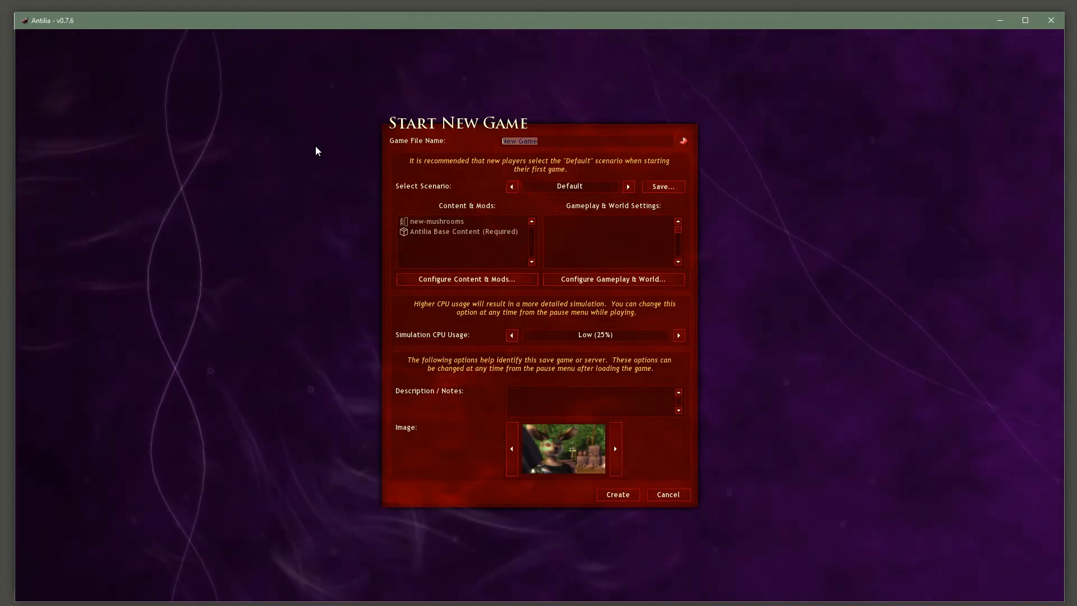
Create a new game named Test Game1 after reviewing the available projects and content packs, keeping the default included content
text(Test Game1)
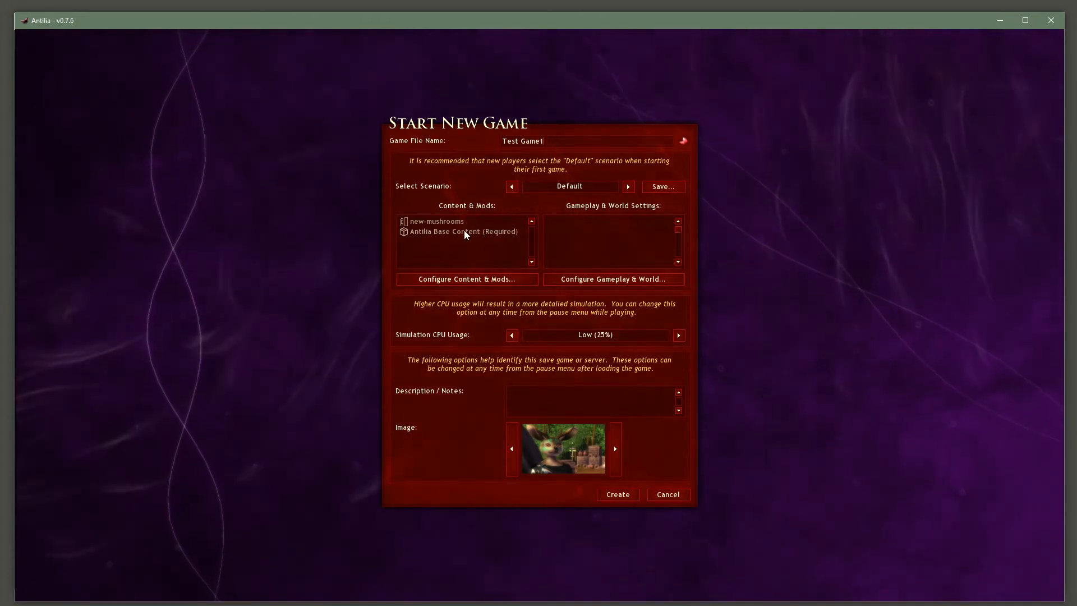
click(453, 281)
click(453, 190)
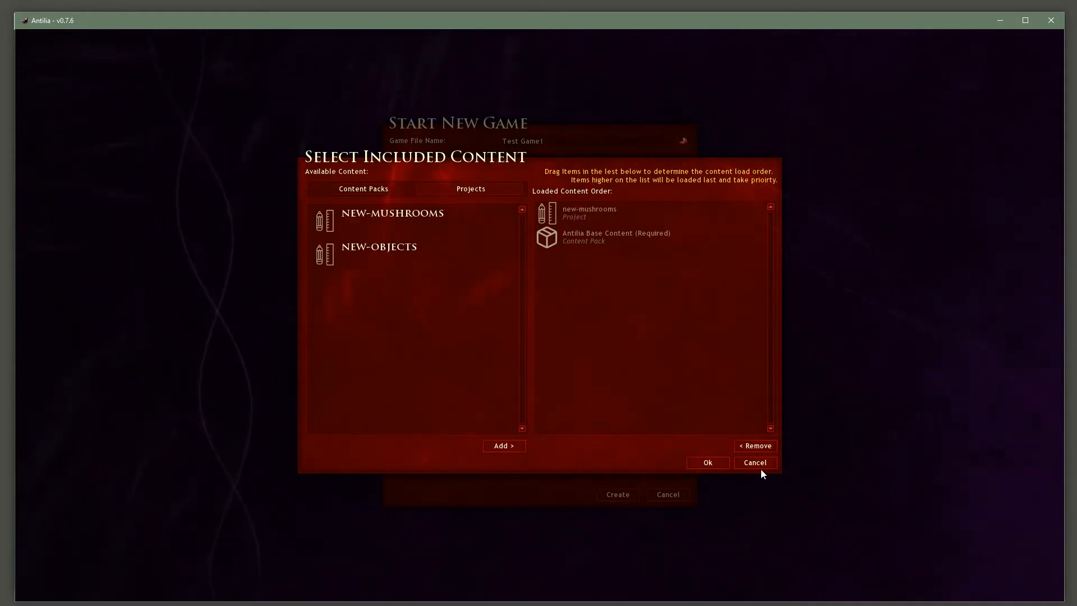
click(372, 191)
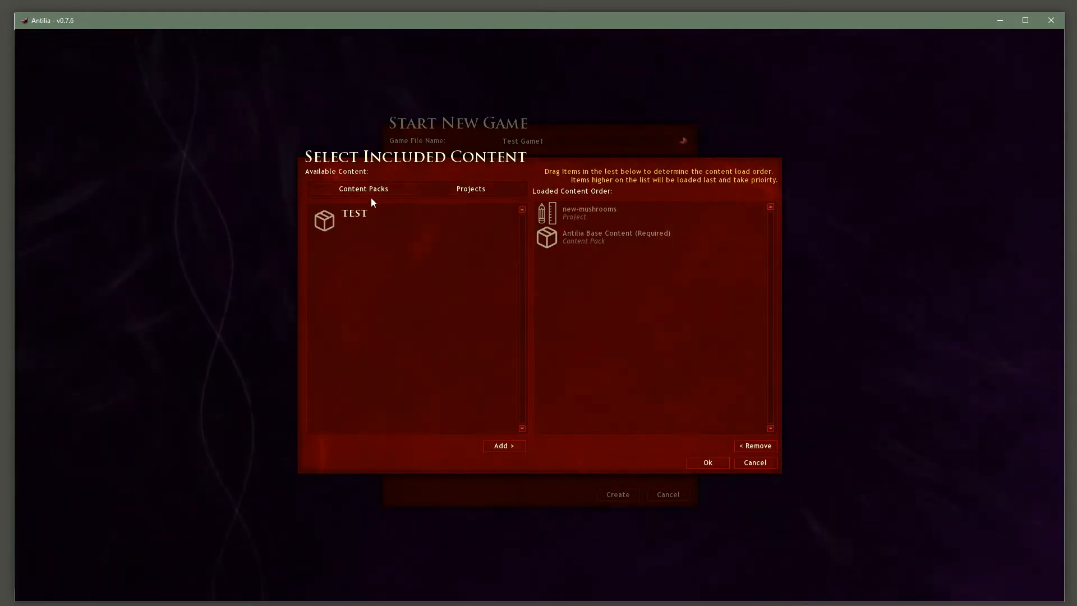
click(755, 463)
click(617, 494)
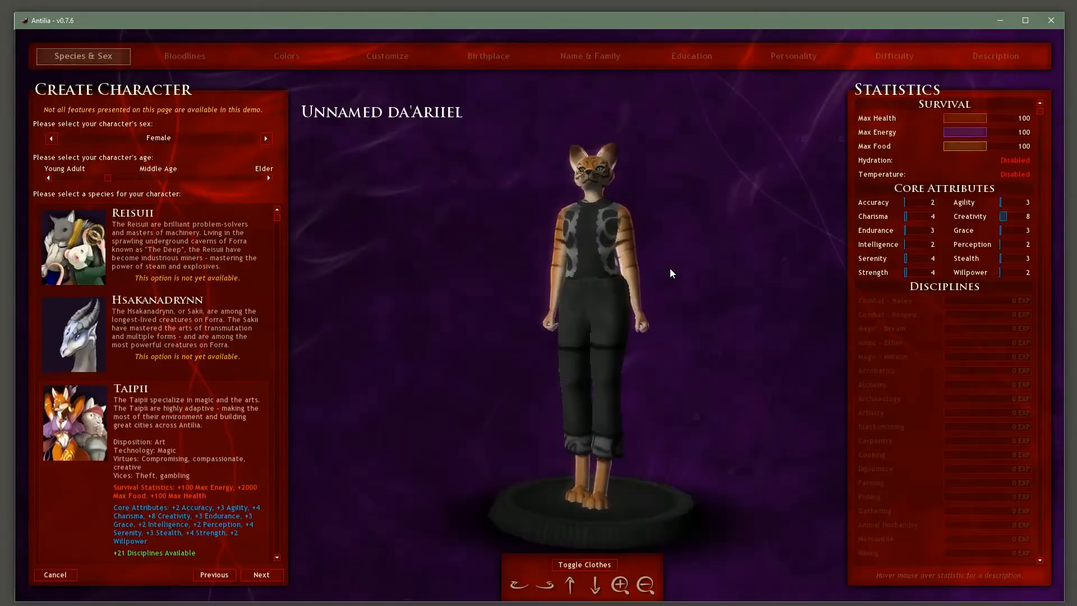
Choose Kisan as the Taipii character's primary bloodline and keep the default colors, customization and birthplace
click(264, 575)
click(157, 270)
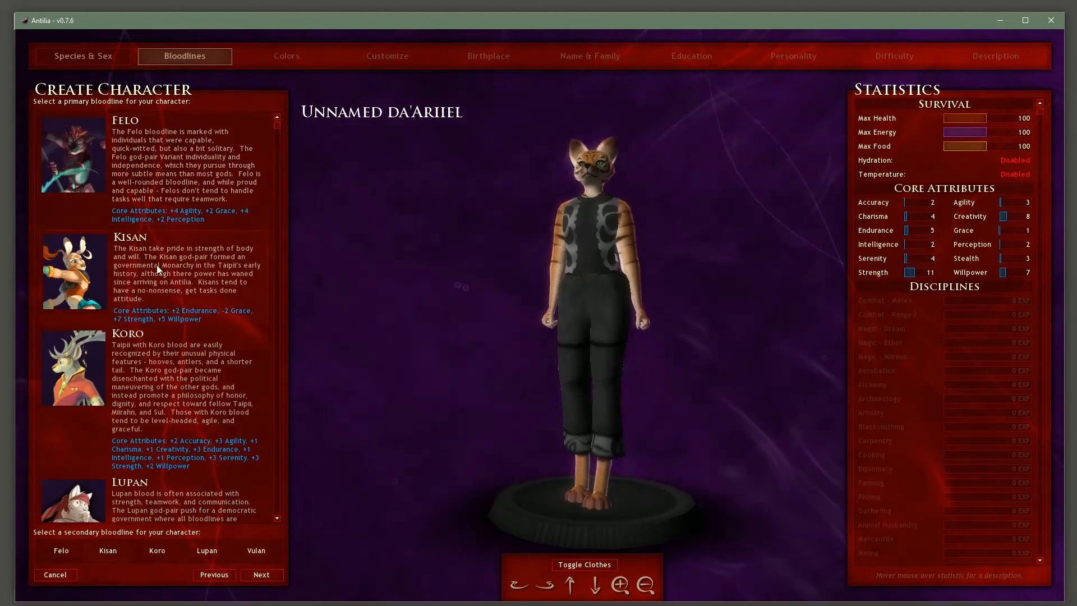
click(262, 575)
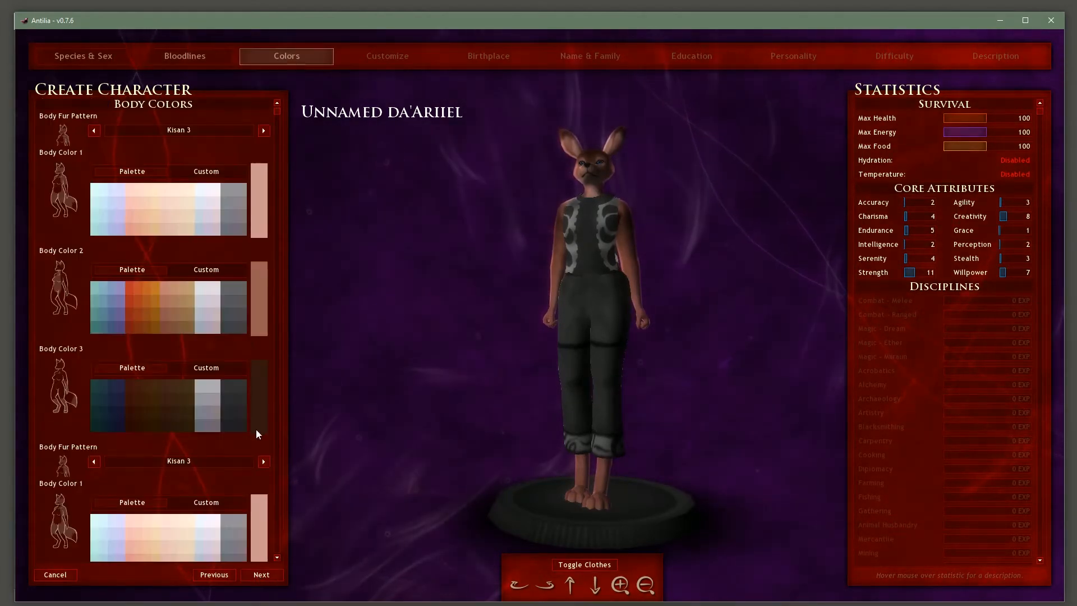
click(262, 575)
click(262, 575)
click(263, 574)
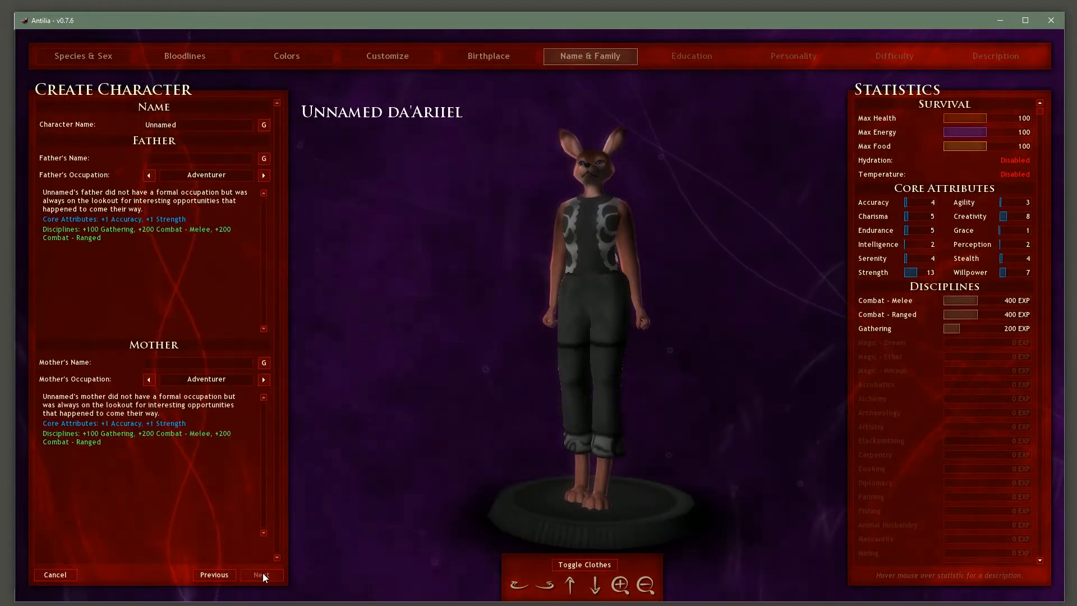
Generate names for the character and both parents, and finish the character with the default education, personality, difficulty and description
click(263, 125)
click(264, 158)
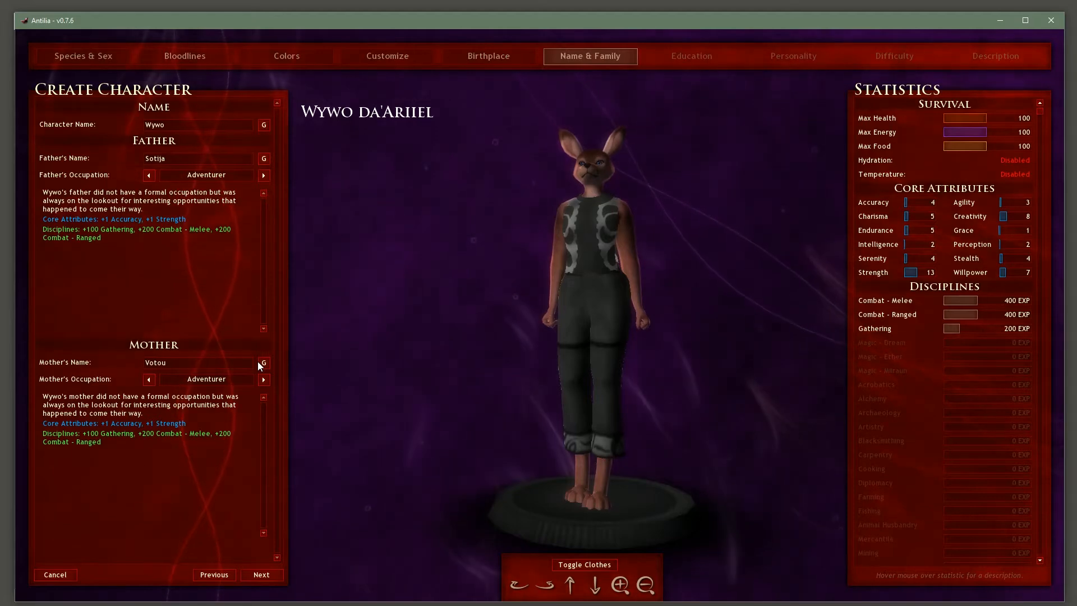
click(262, 574)
click(262, 574)
click(262, 575)
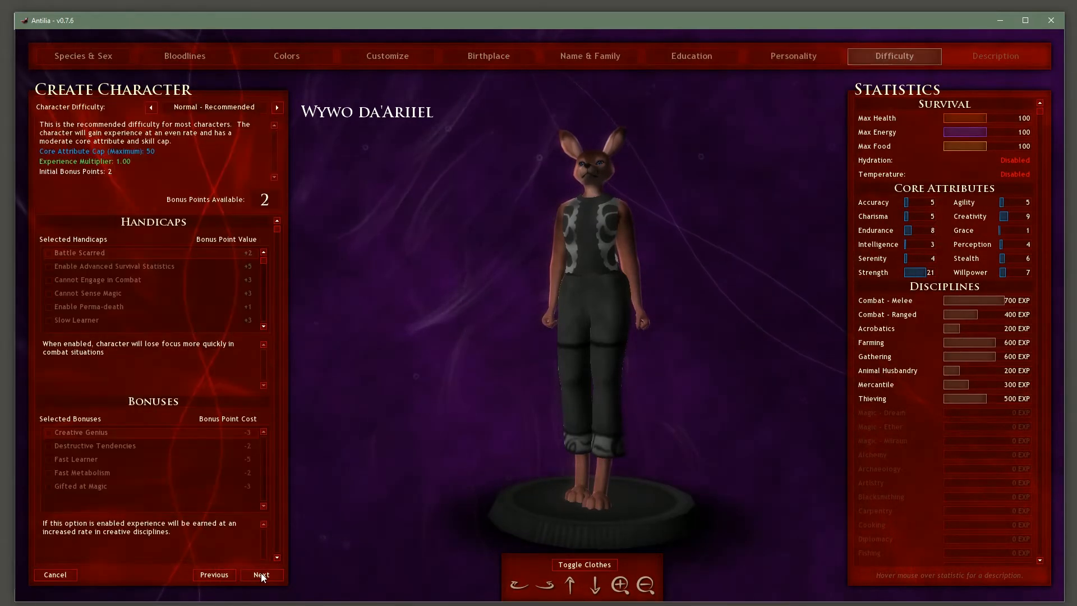
click(261, 575)
click(261, 575)
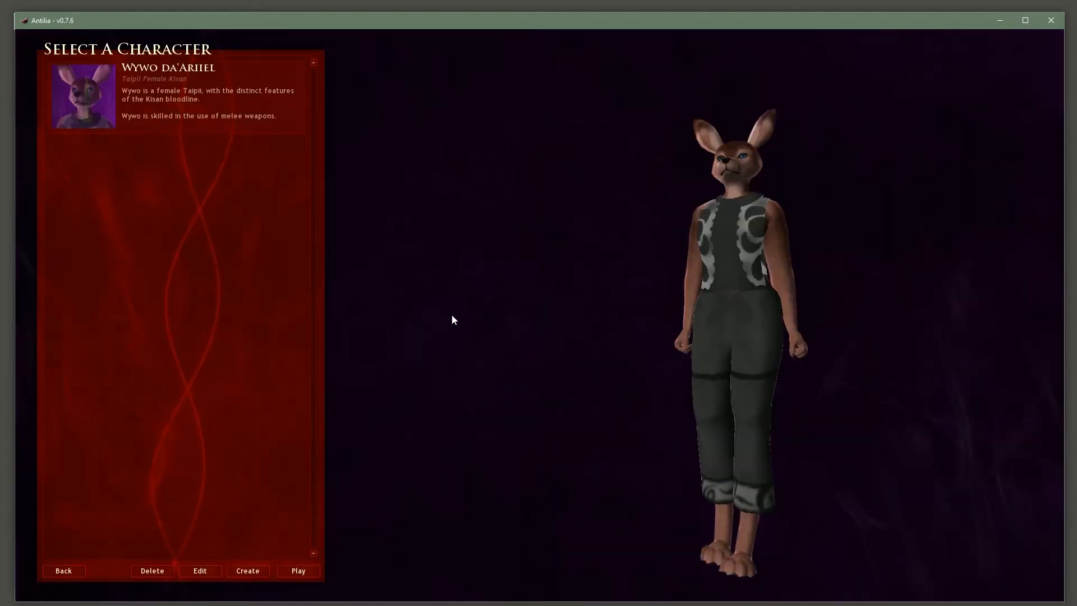
Enter the game with the new character and spawn an illuminated-mushroom from landscape/mushrooms in the grassy field
click(288, 569)
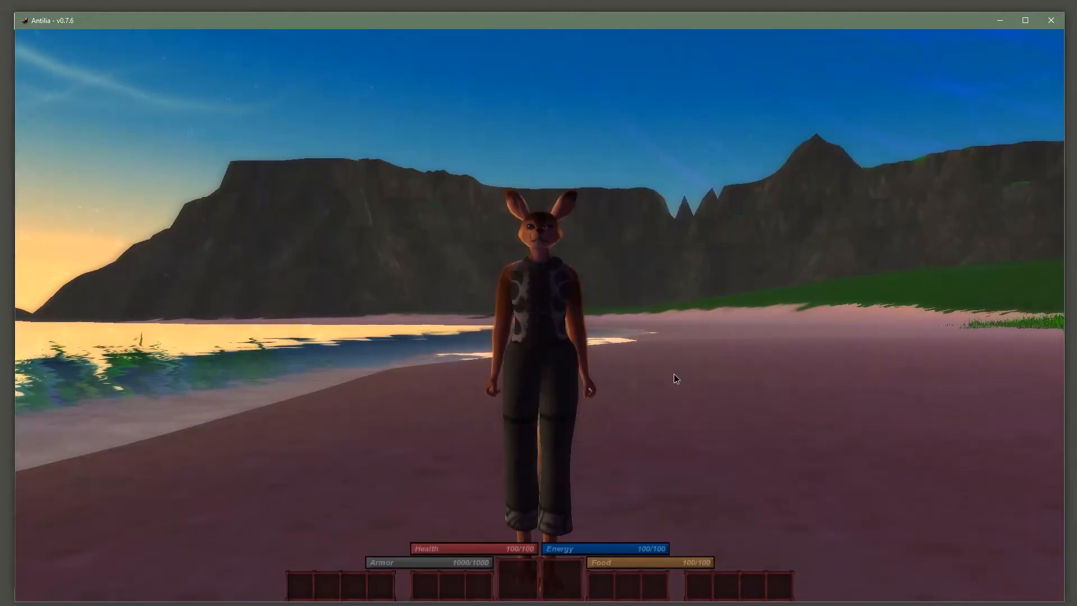
key(w)
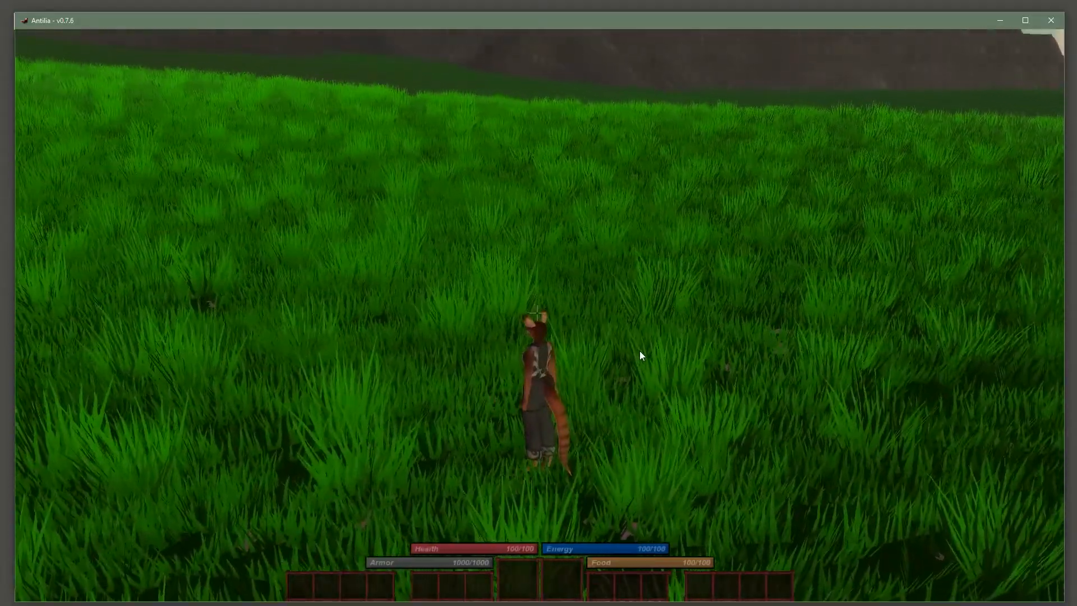
key(o)
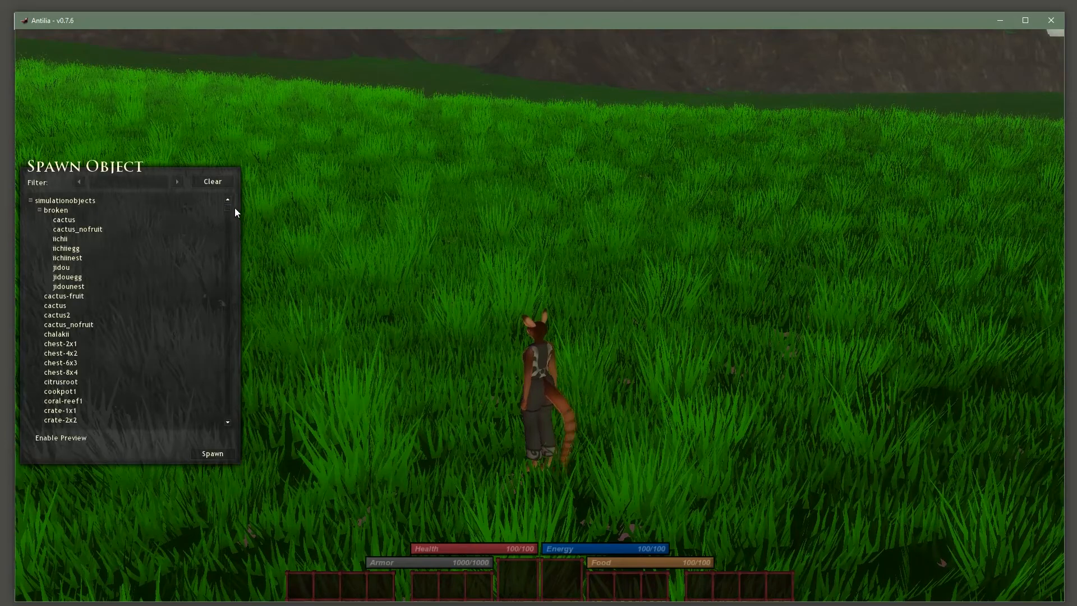
drag(229, 207, 232, 329)
click(98, 332)
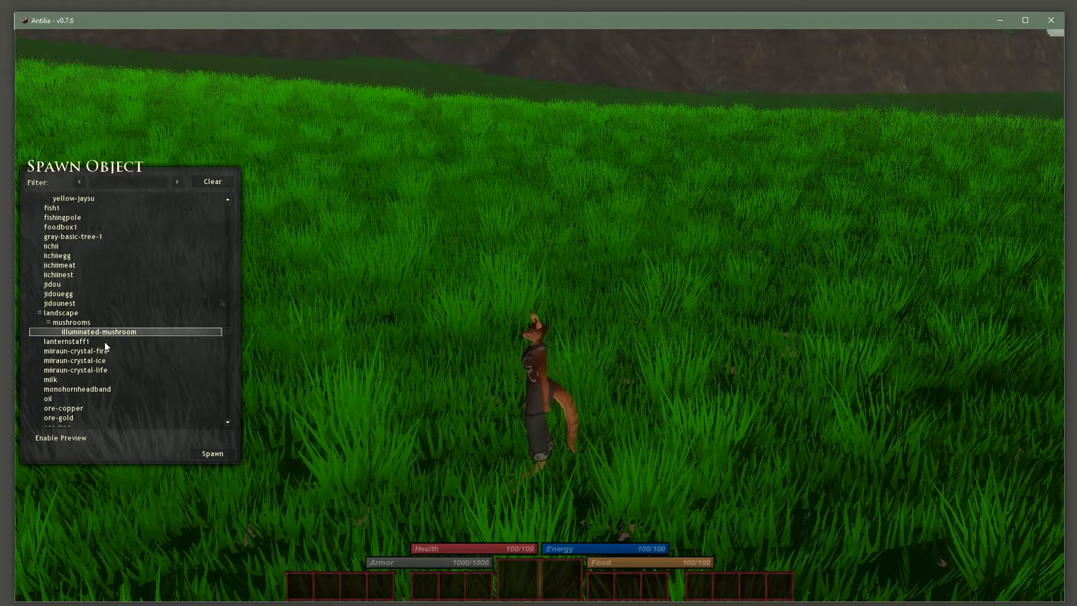
click(216, 455)
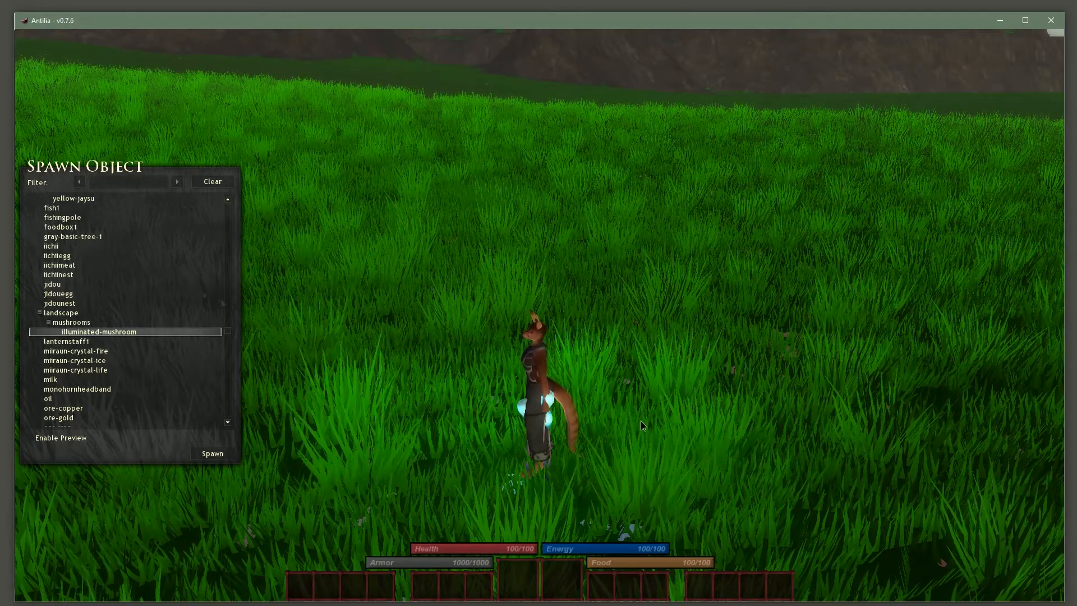
Walk around the spawned mushroom and set the time of day to about midnight to view its light in the dark
key(s)
key(a)
key(w)
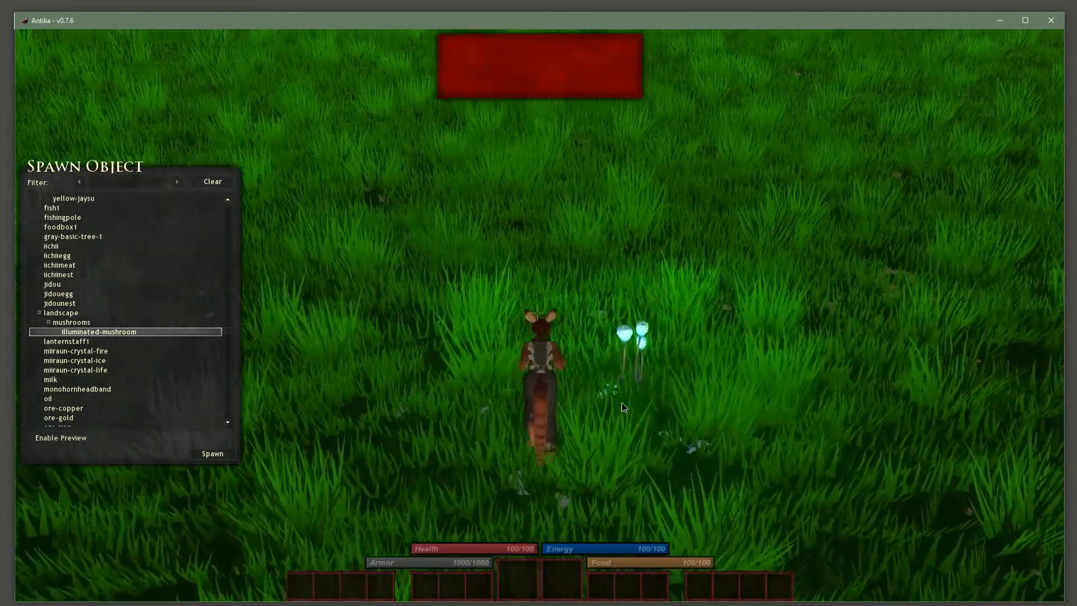
key(d)
right_drag(609, 401, 694, 456)
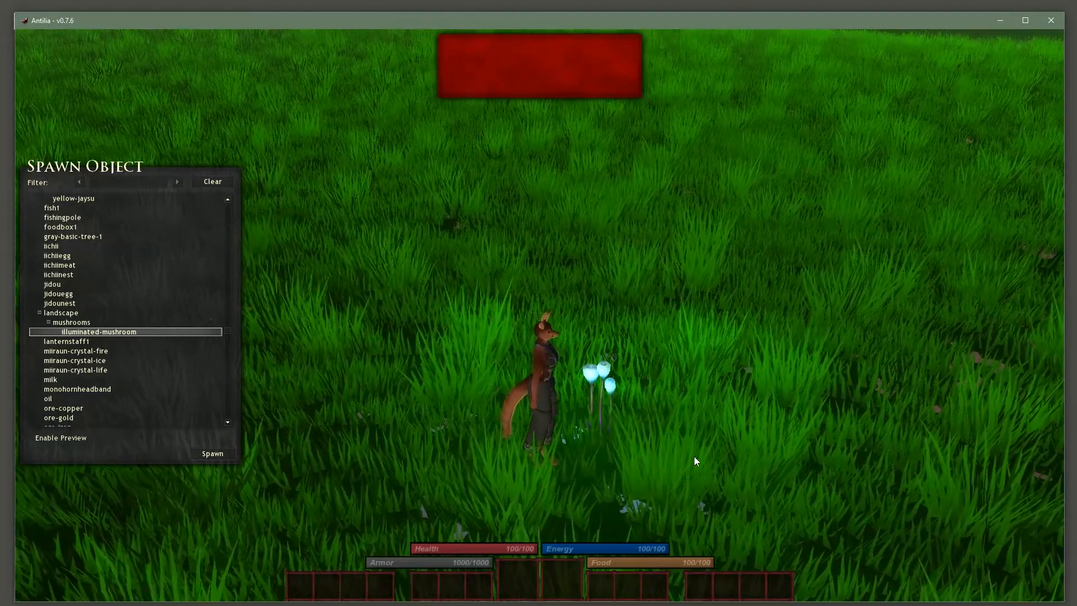
key(F7)
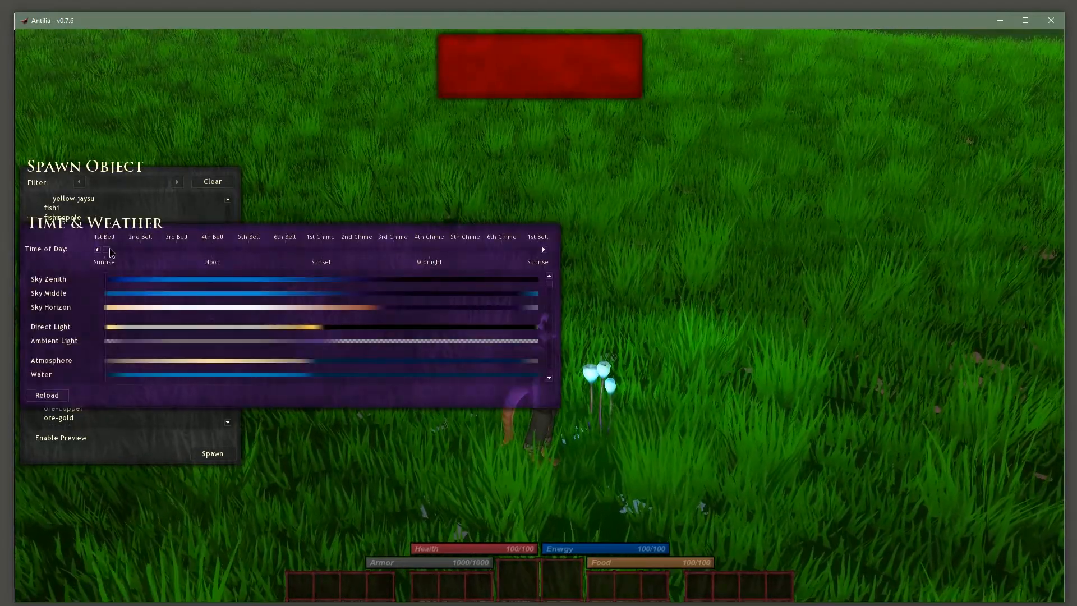
drag(105, 250, 419, 251)
key(Escape)
key(Escape)
right_drag(751, 371, 781, 335)
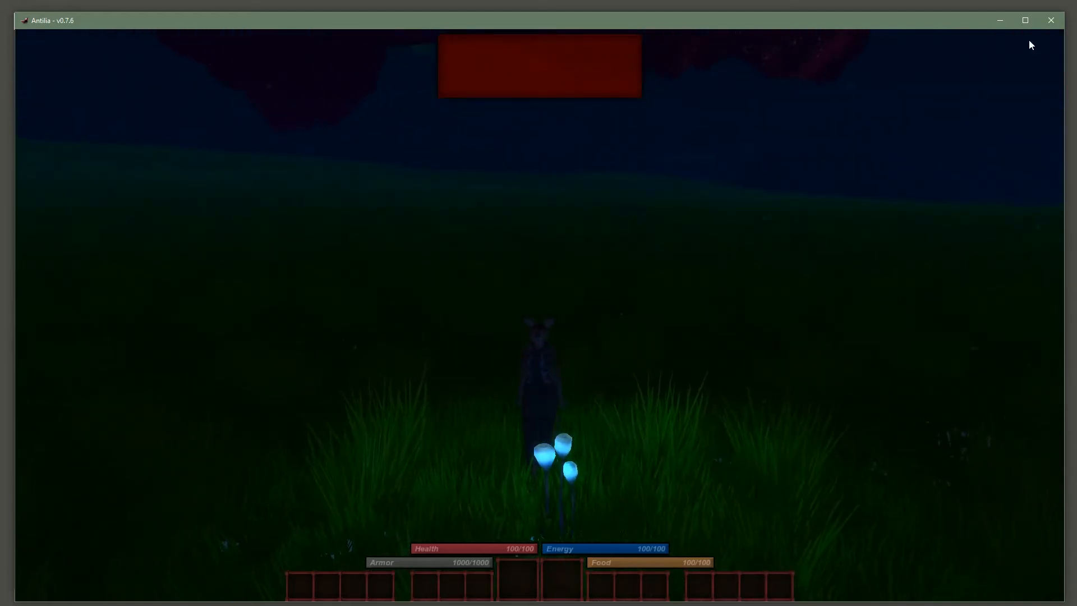
Close the game and set the editor's launch options to Load Saved Game with Test Game1, auto-selecting the created character
click(1053, 21)
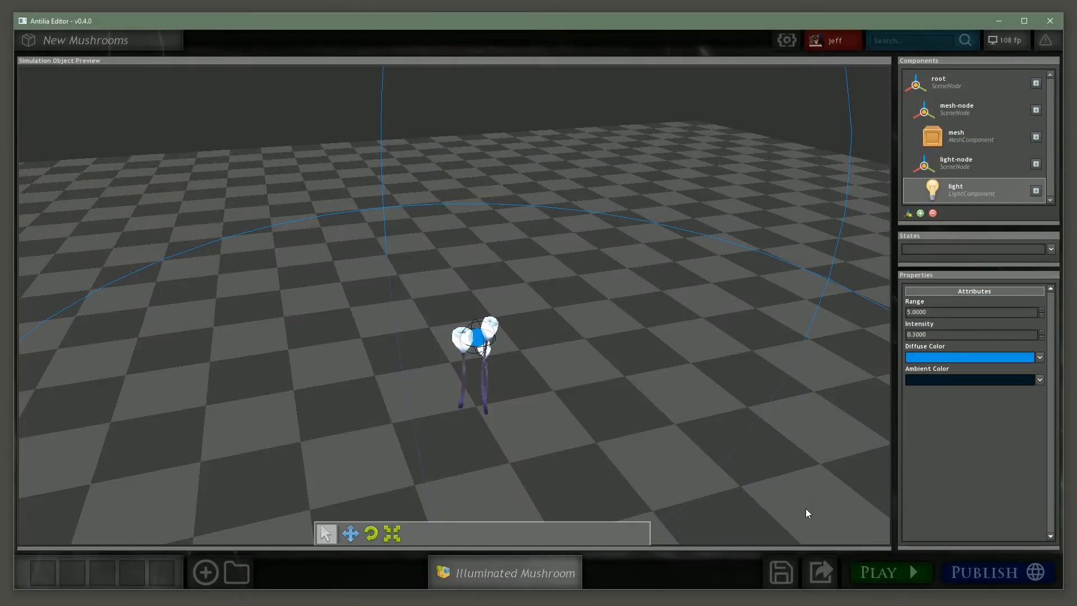
click(898, 570)
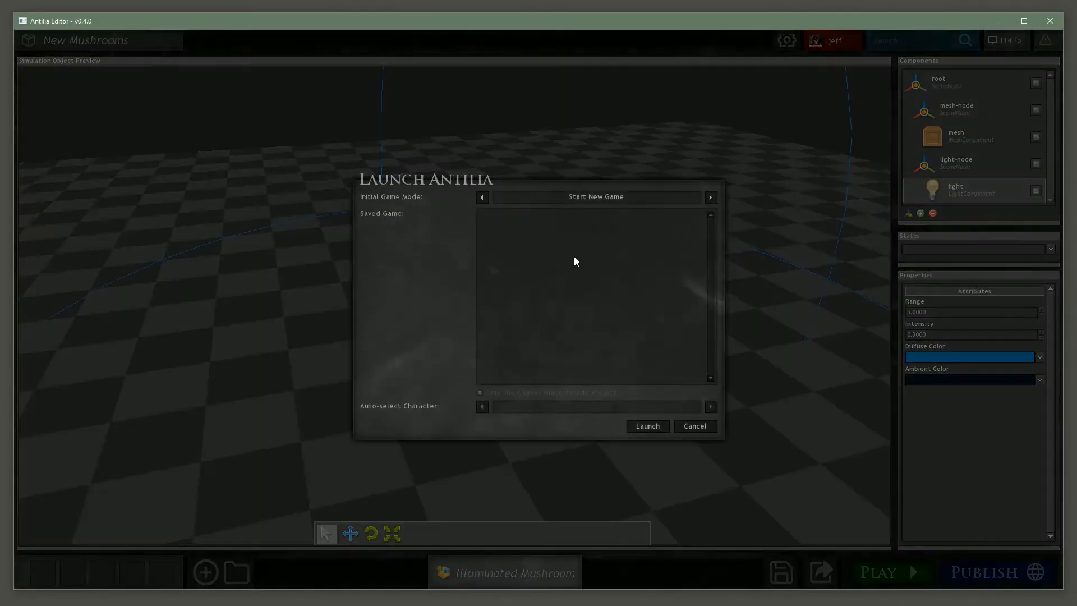
click(697, 197)
click(594, 240)
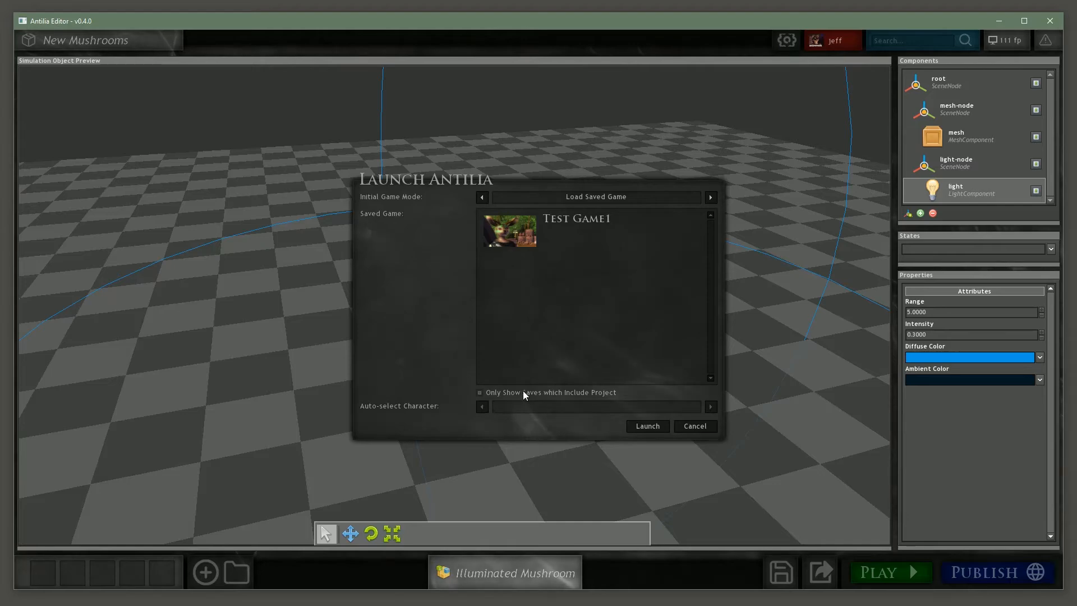
click(528, 232)
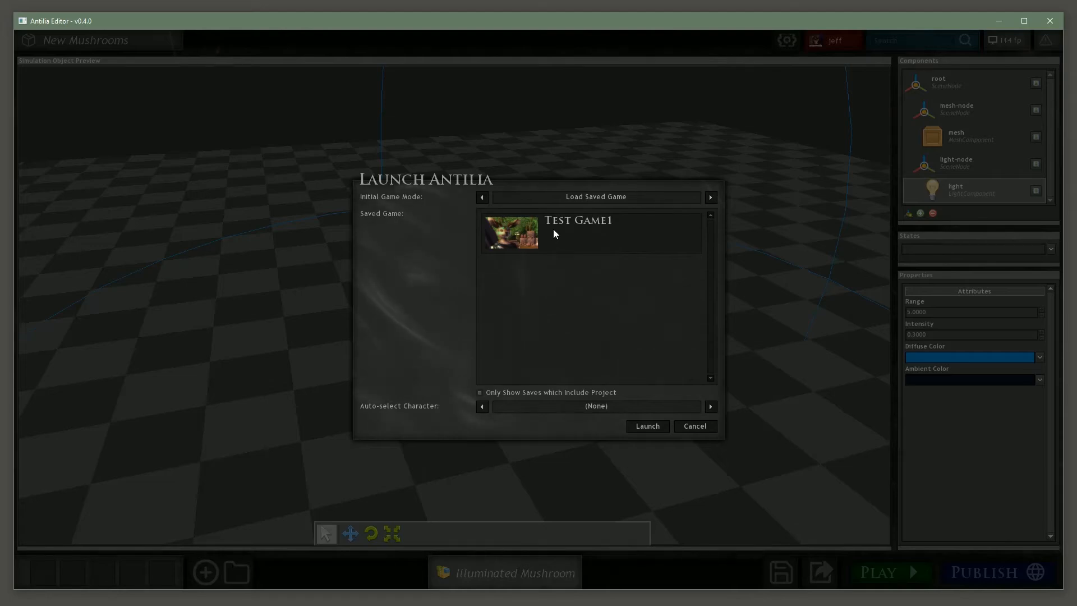
click(589, 415)
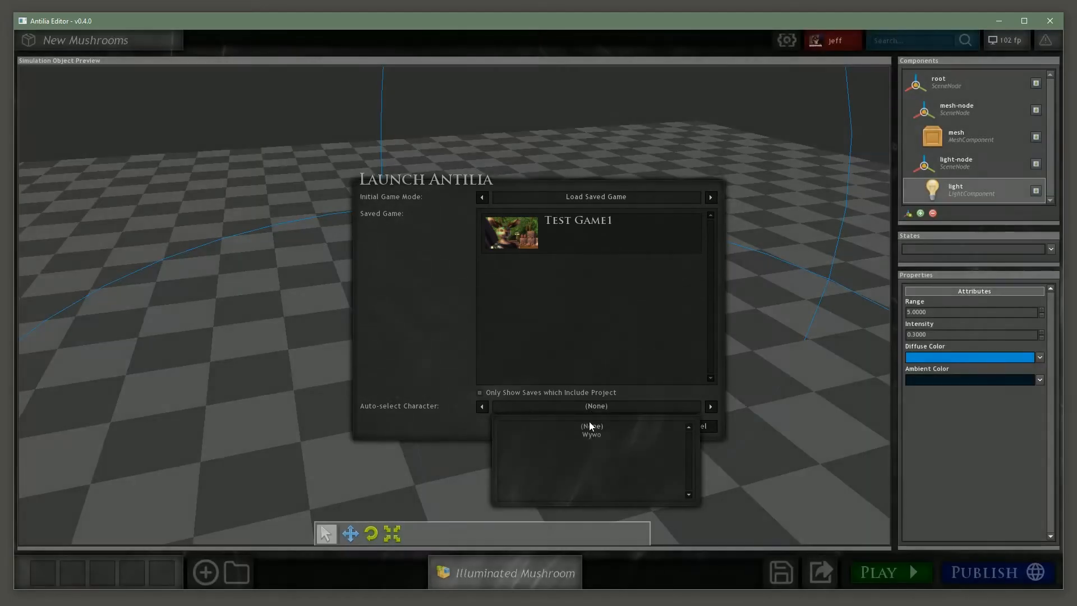
click(590, 437)
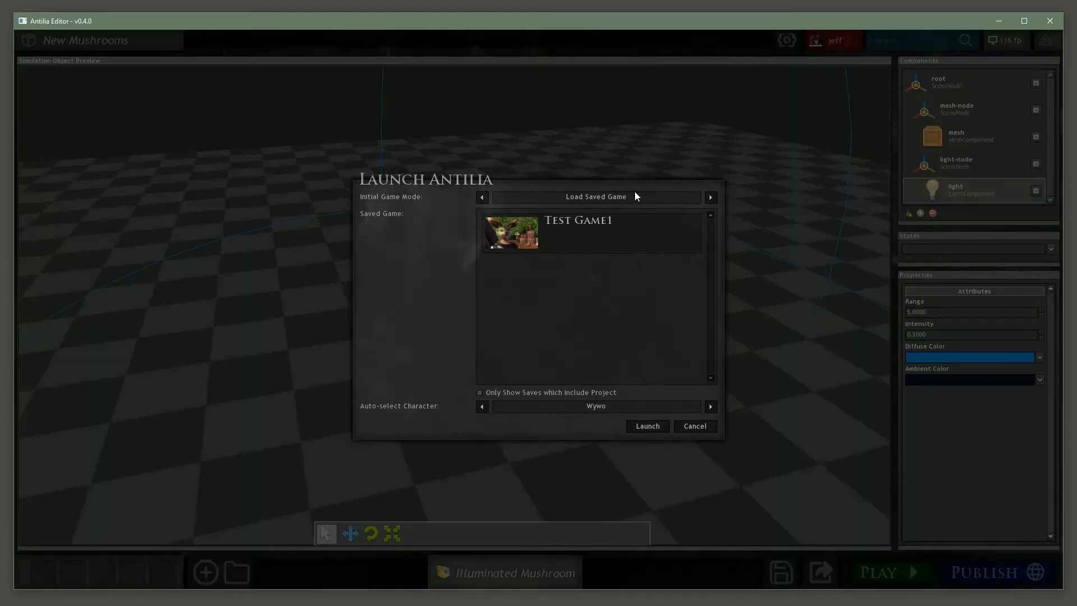
Review the initial game mode options, keep Load Saved Game, and launch Antilia with the Test Game1 save
click(635, 195)
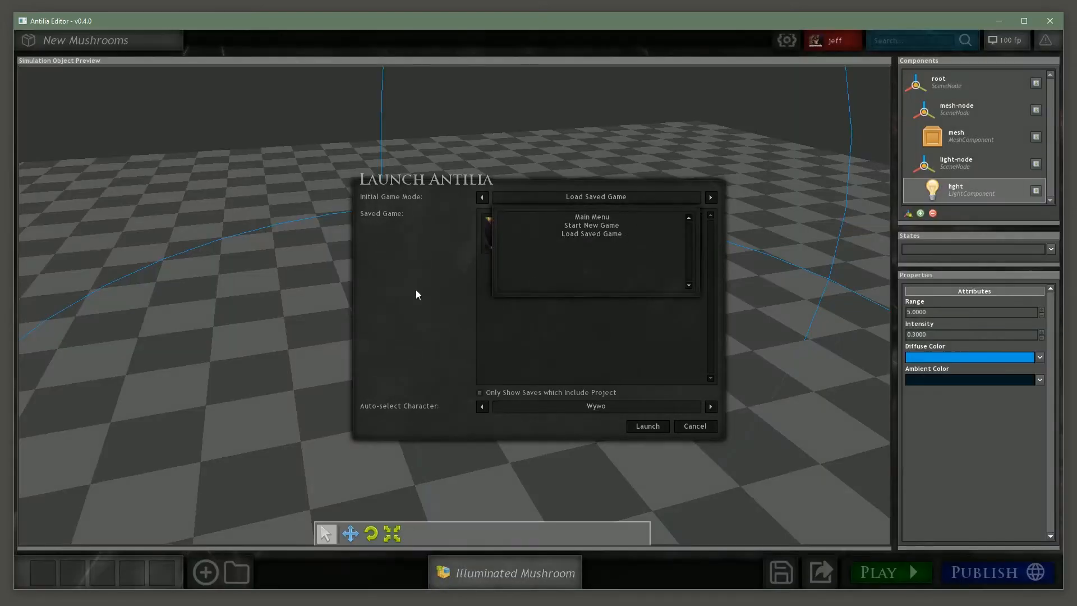
click(403, 300)
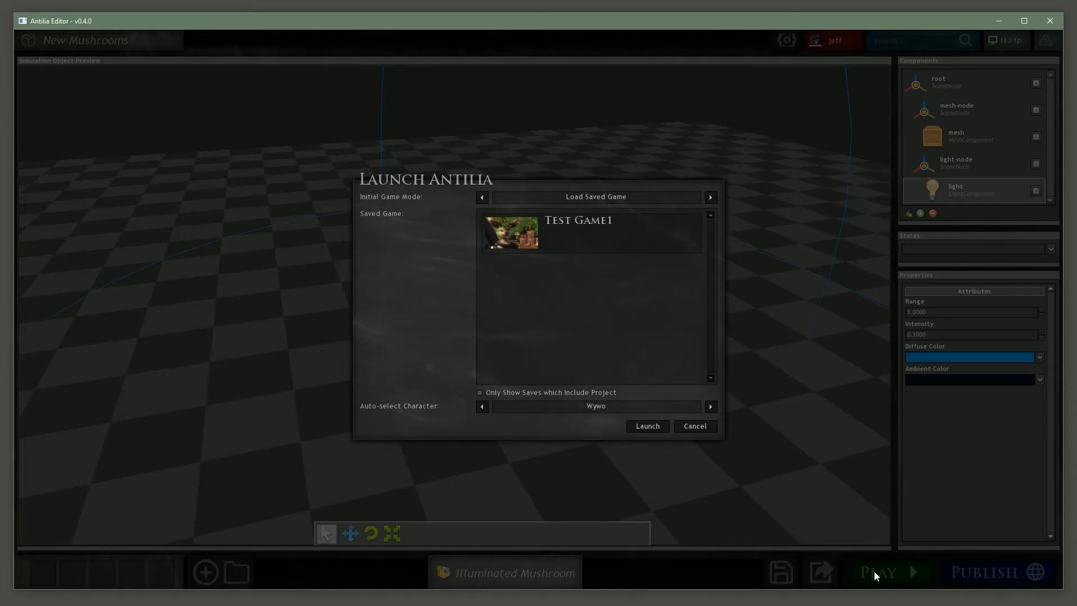
click(645, 427)
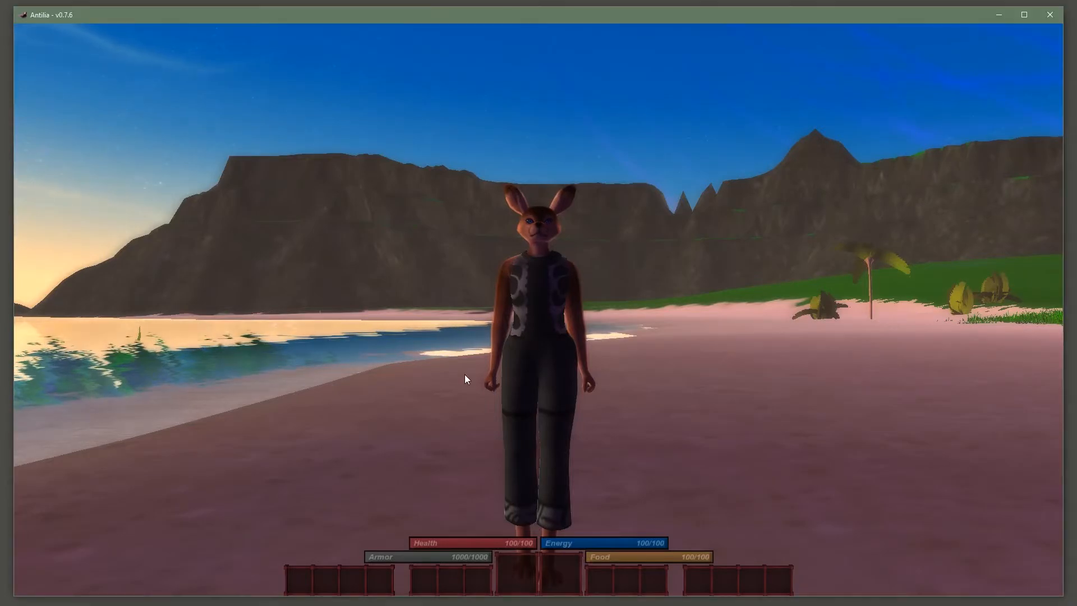
Walk the character from the beach onto the grass and set the time of day to just after 2nd Chime
key(w)
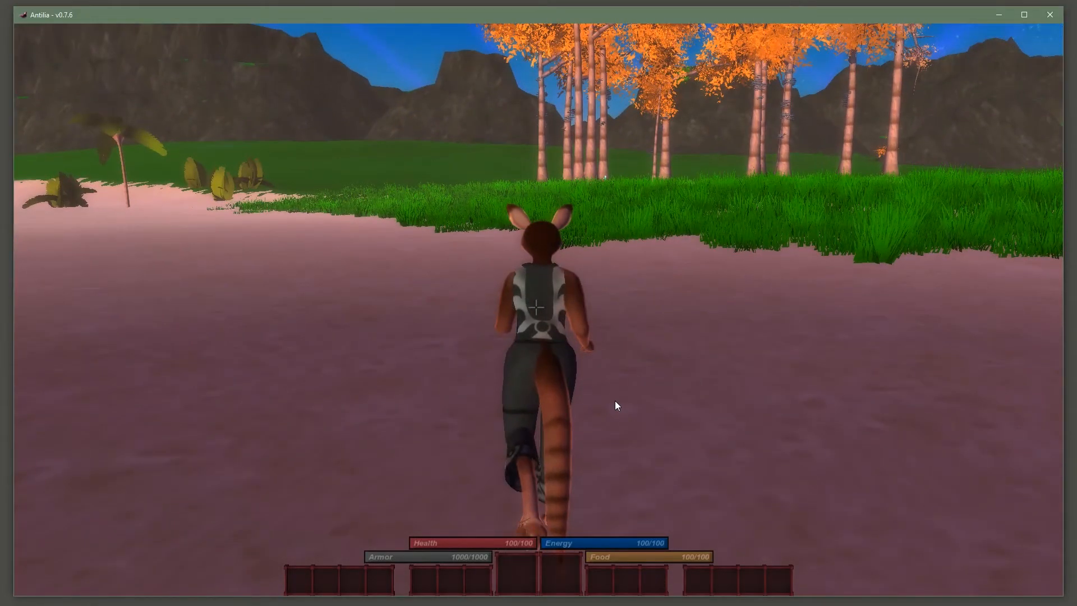
key(w)
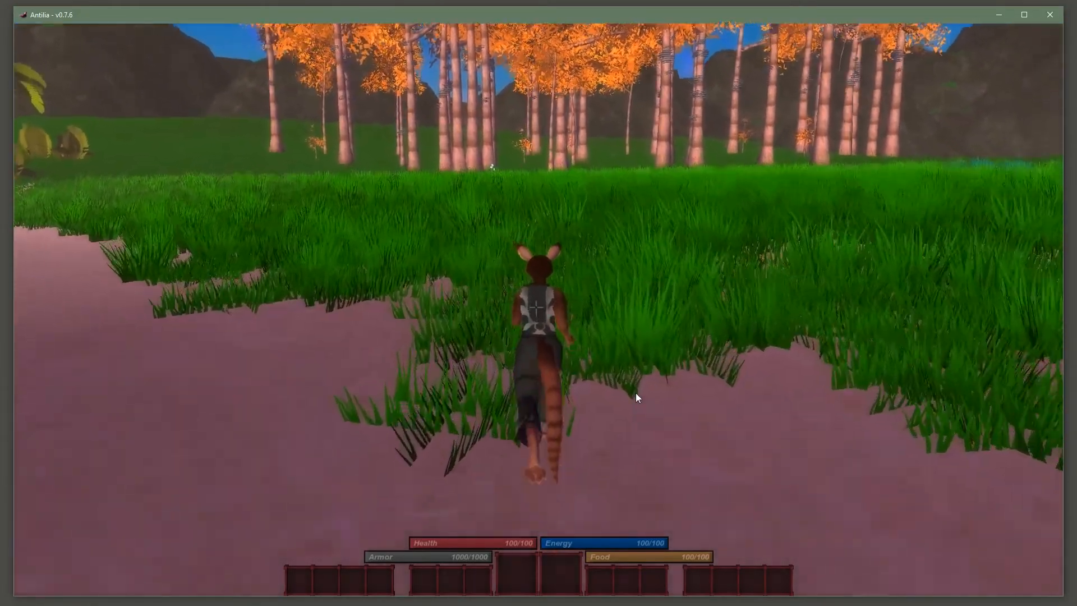
key(w)
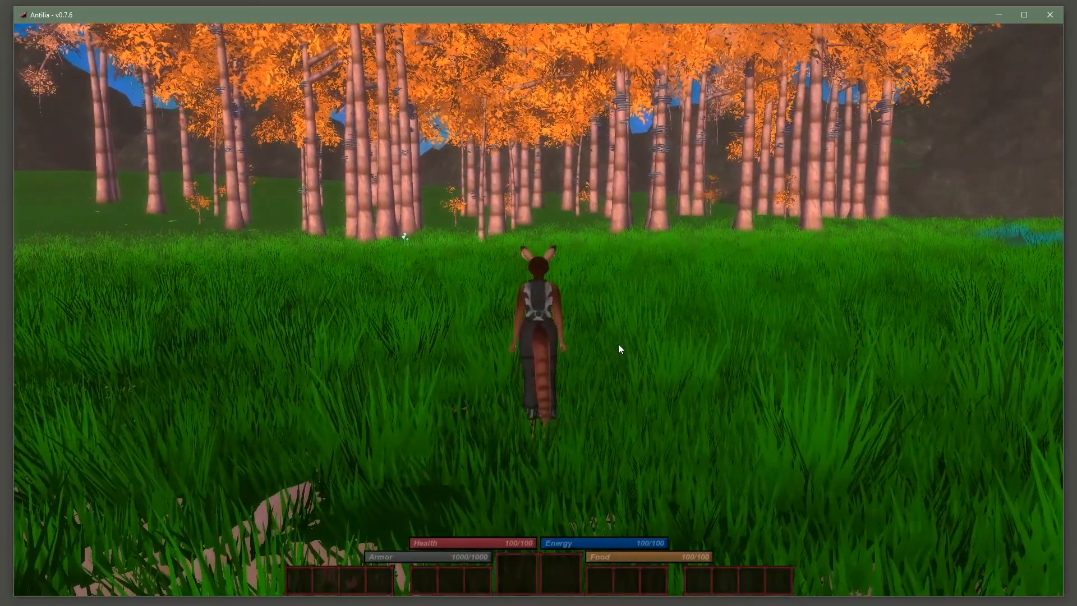
key(t)
mouse_move(105, 244)
mouse_down()
mouse_move(423, 250)
mouse_move(364, 258)
mouse_up()
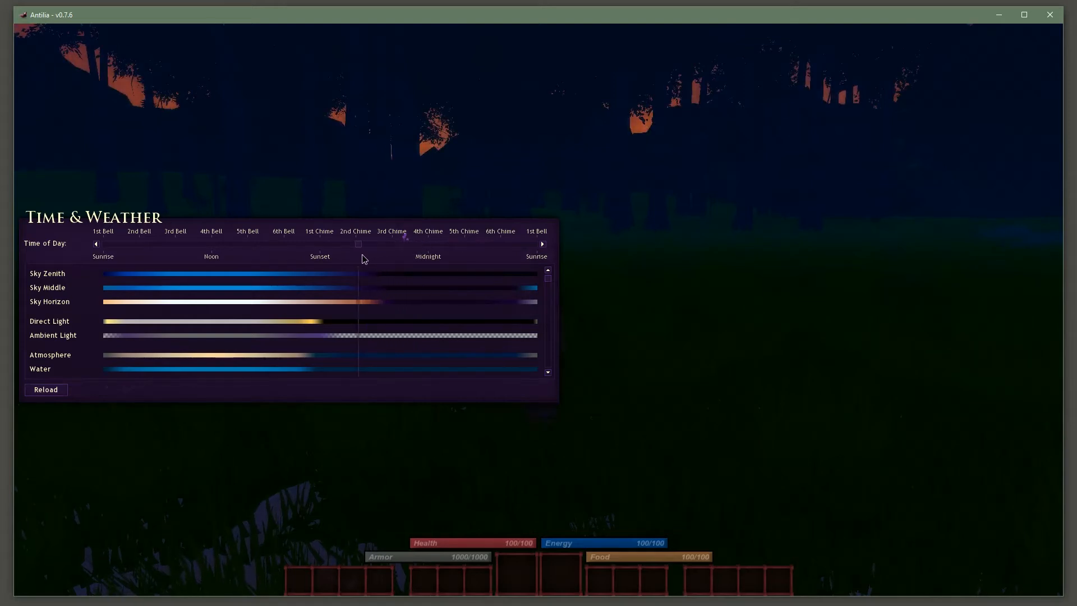
key(Escape)
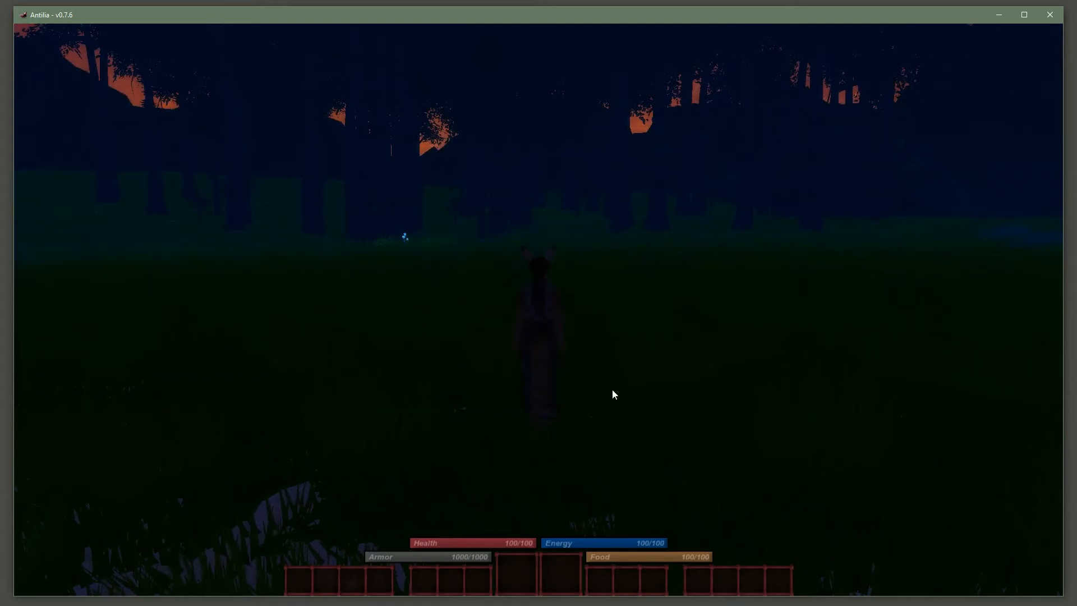
Choose illuminated-mushroom under landscape/mushrooms as the object to spawn, and place one in the forest near a tree
key(o)
drag(228, 205, 228, 334)
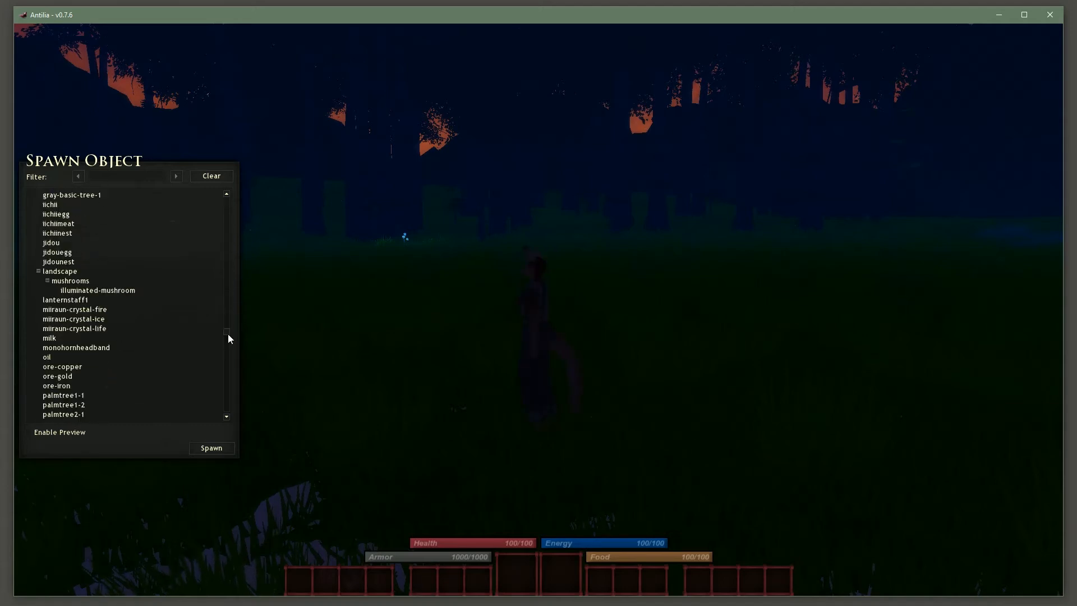
click(126, 290)
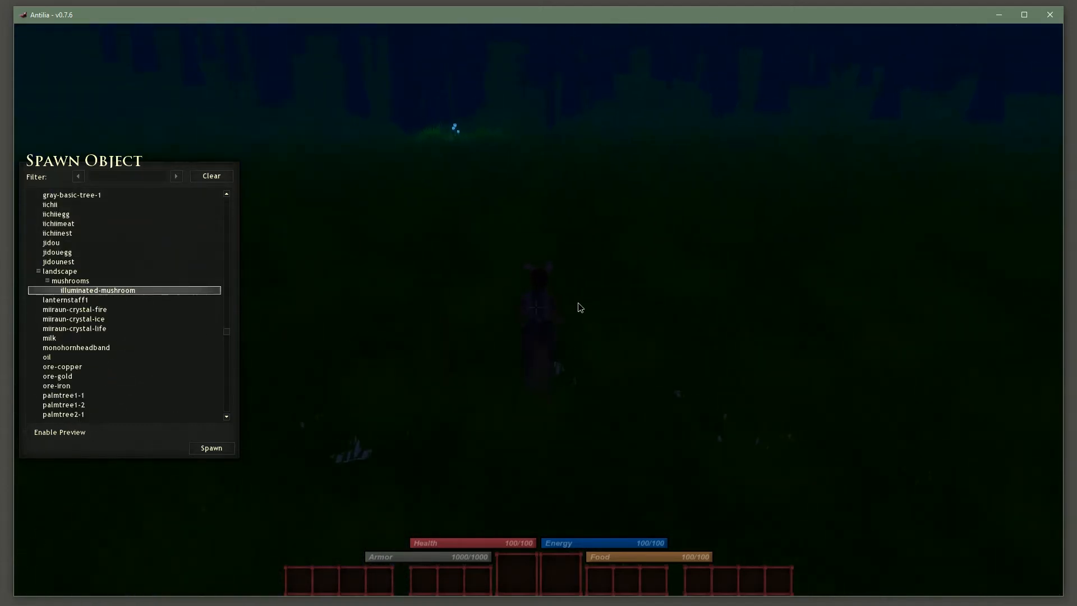
key(w)
right_drag(546, 320, 546, 320)
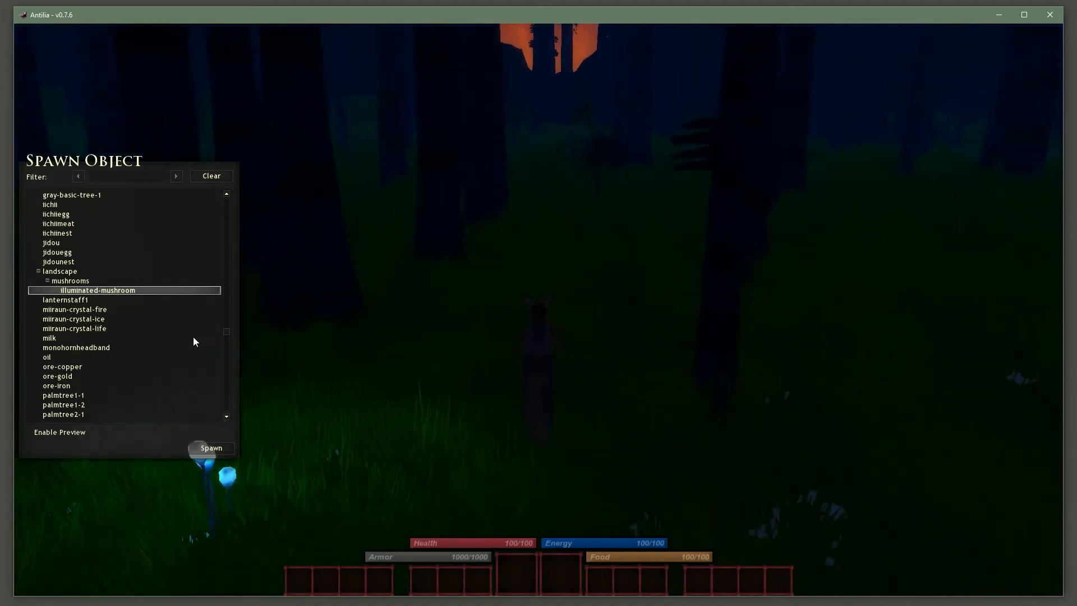
click(212, 448)
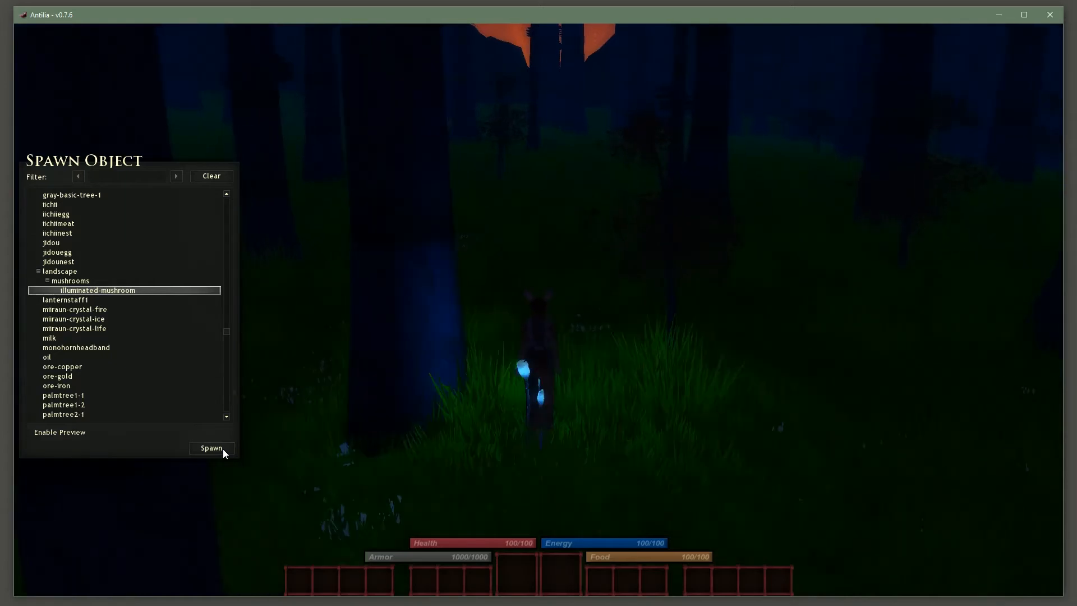
Walk among the forest trees and spawn many more illuminated mushrooms beside the trunks
key(w)
click(212, 448)
right_drag(481, 415, 481, 414)
right_drag(316, 389, 315, 389)
click(224, 449)
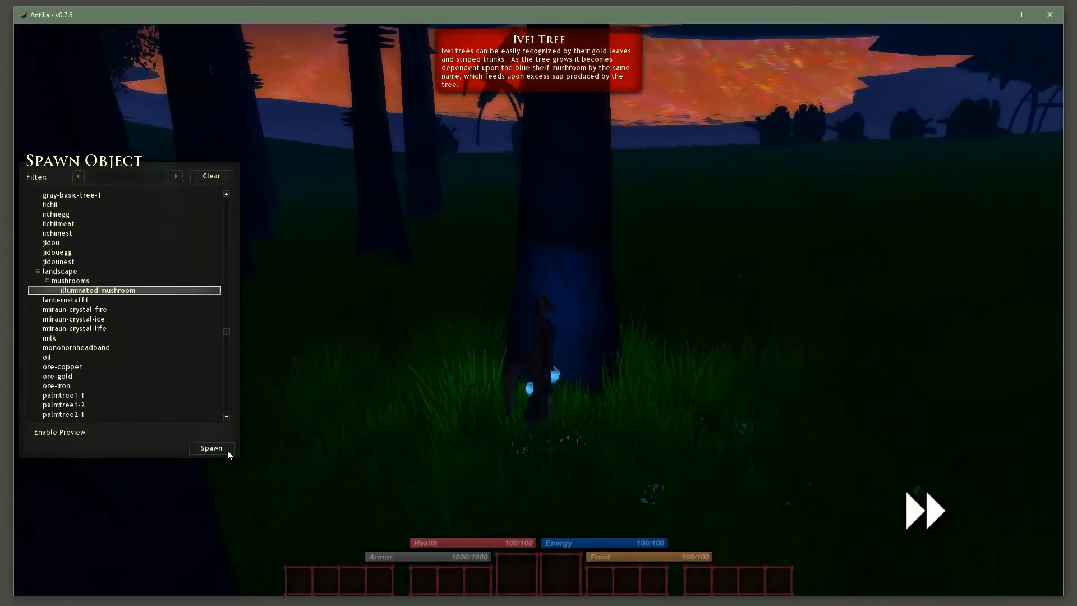
right_drag(459, 386, 459, 386)
click(214, 449)
right_drag(464, 385, 435, 409)
click(213, 448)
click(214, 449)
click(213, 449)
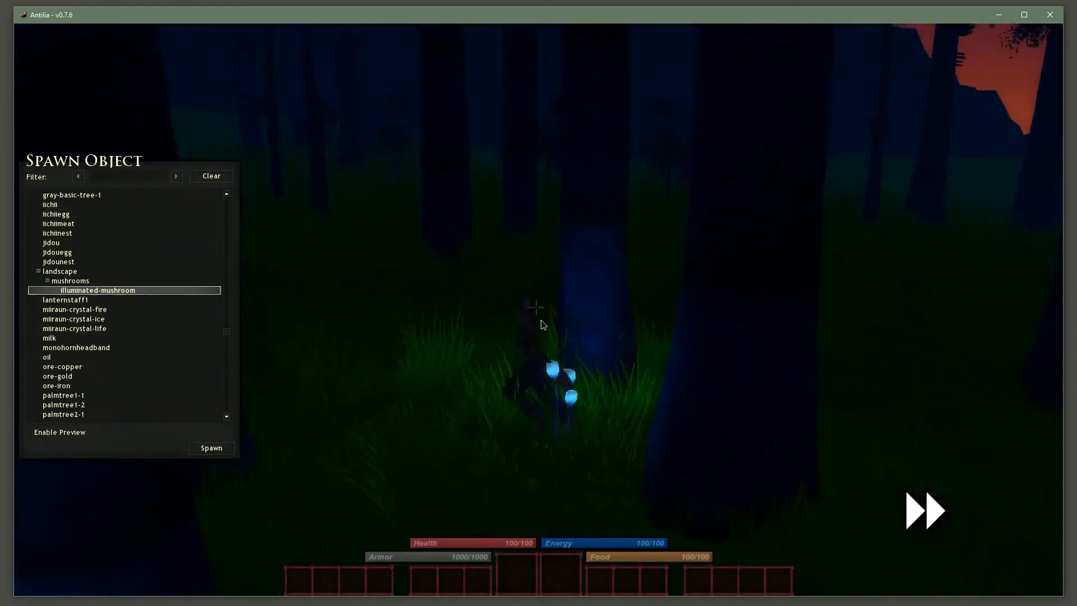
right_drag(563, 331, 562, 331)
click(216, 448)
right_drag(466, 403, 466, 403)
click(210, 449)
click(202, 450)
mouse_move(561, 367)
right_down()
mouse_move(599, 367)
mouse_move(561, 367)
right_up()
click(224, 448)
click(212, 451)
click(204, 452)
click(225, 449)
click(225, 449)
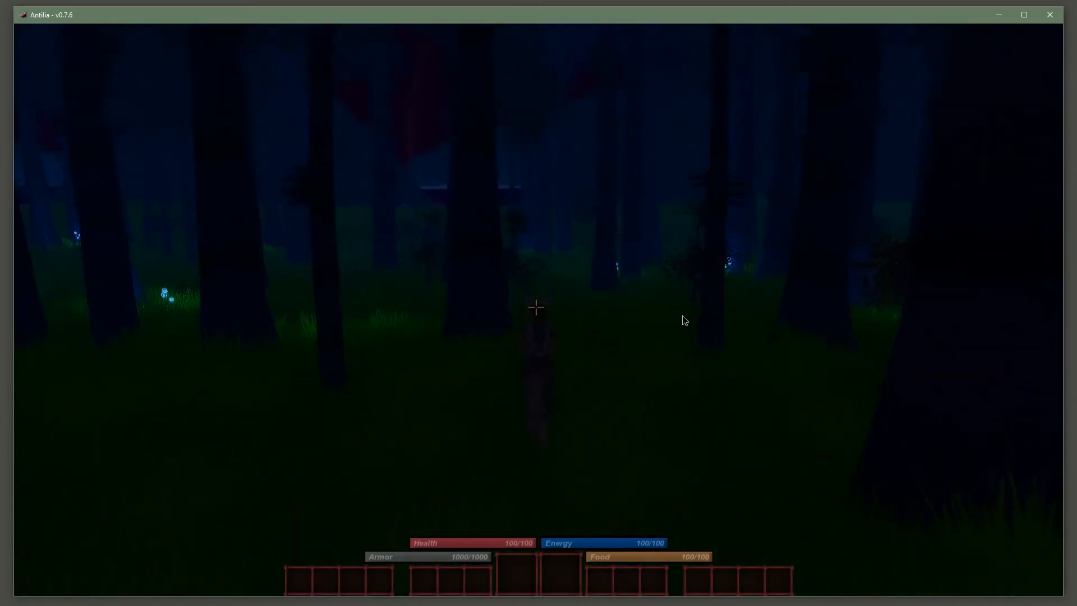
Walk through the dark forest and out onto the open grass to view the glowing mushrooms, and close the game
key(w)
key(w)
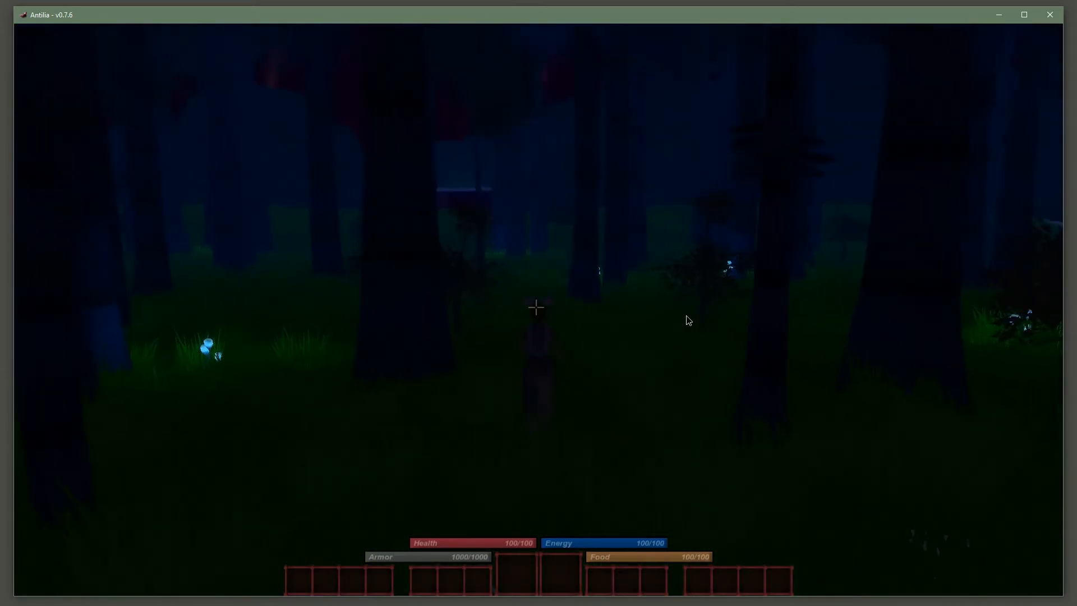
key(w)
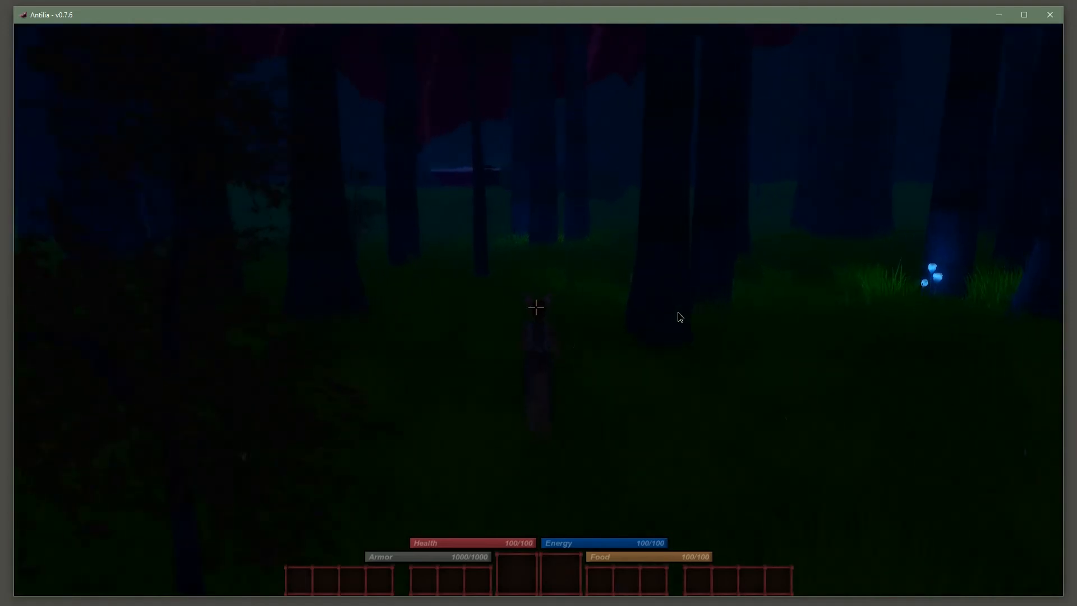
key(w)
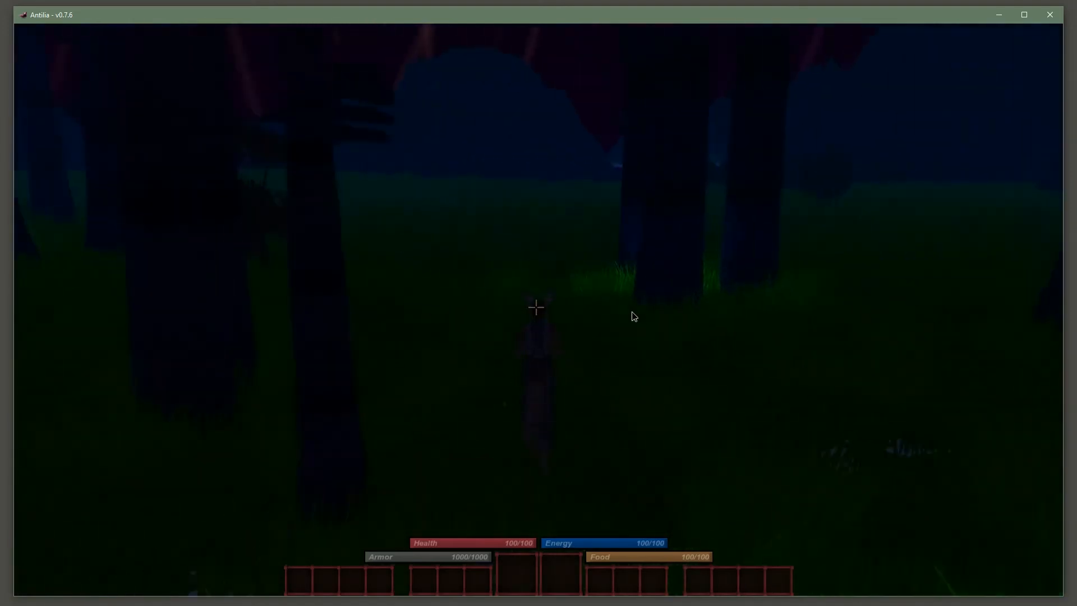
key(w)
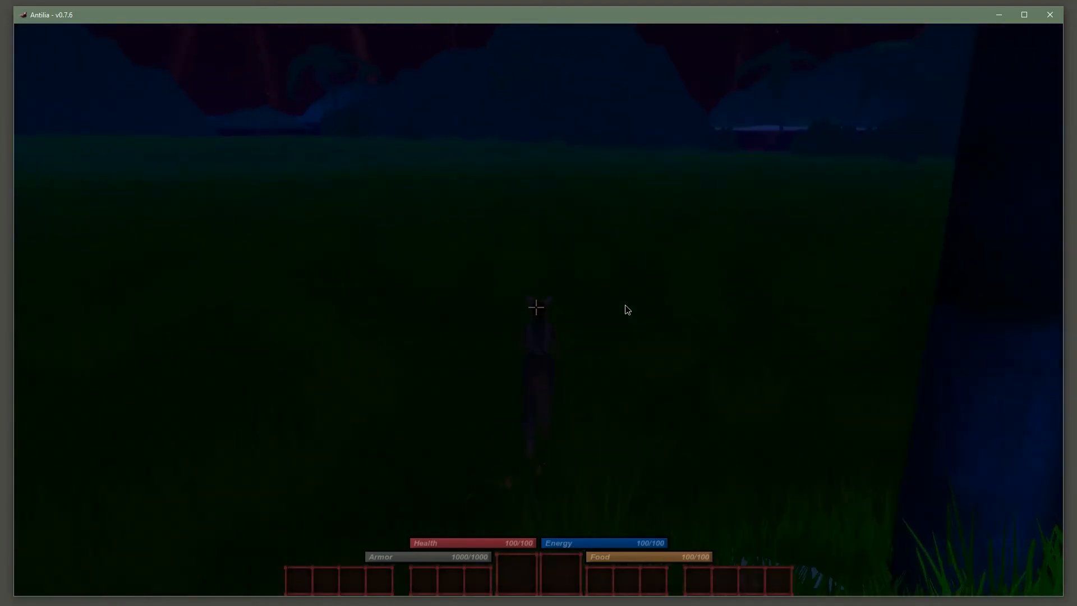
key(w)
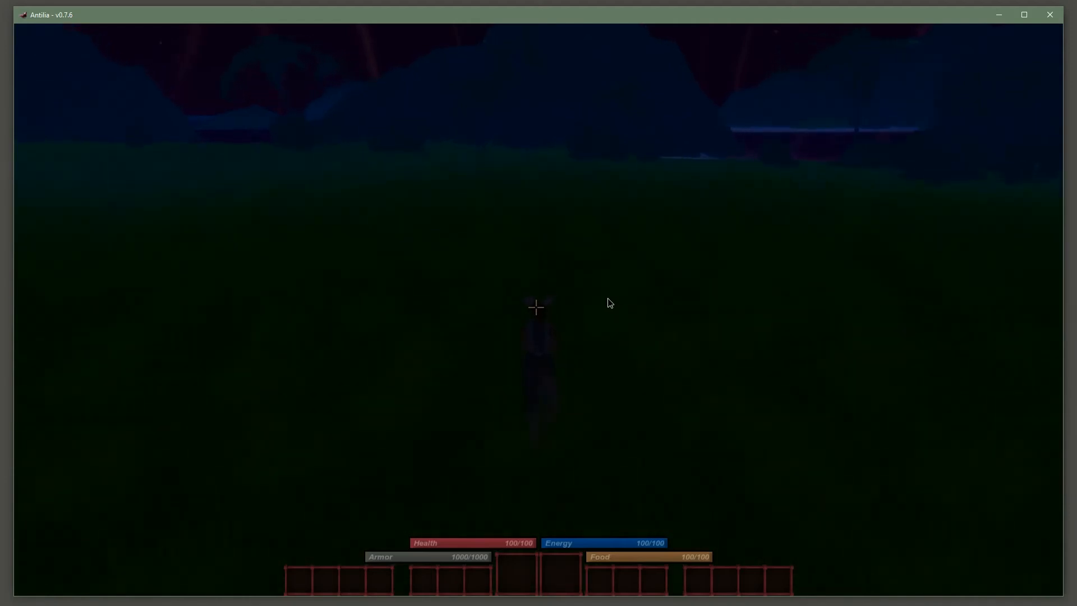
key(w)
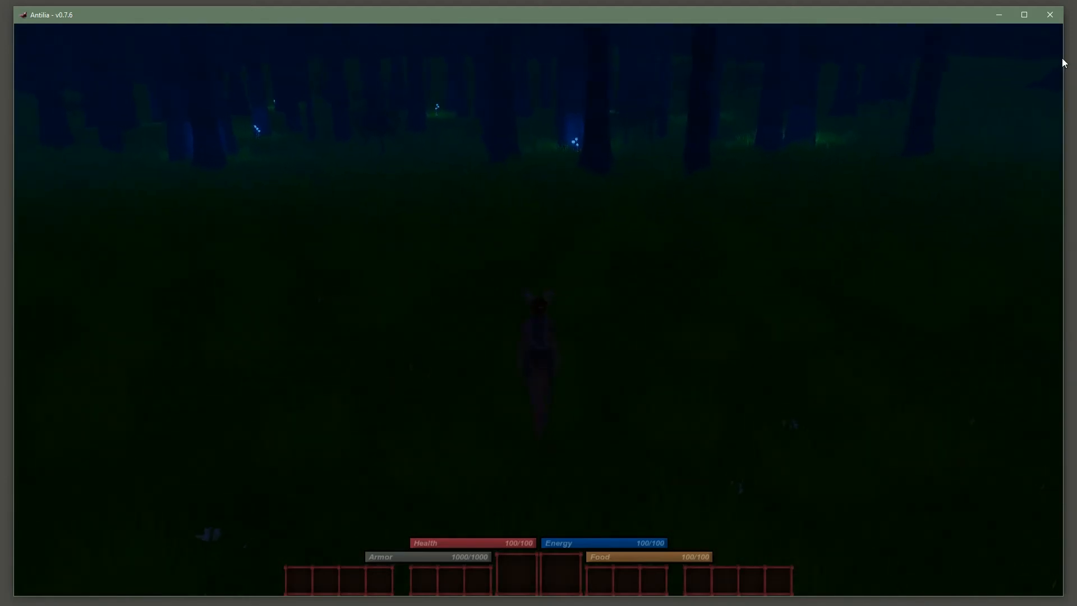
click(1045, 16)
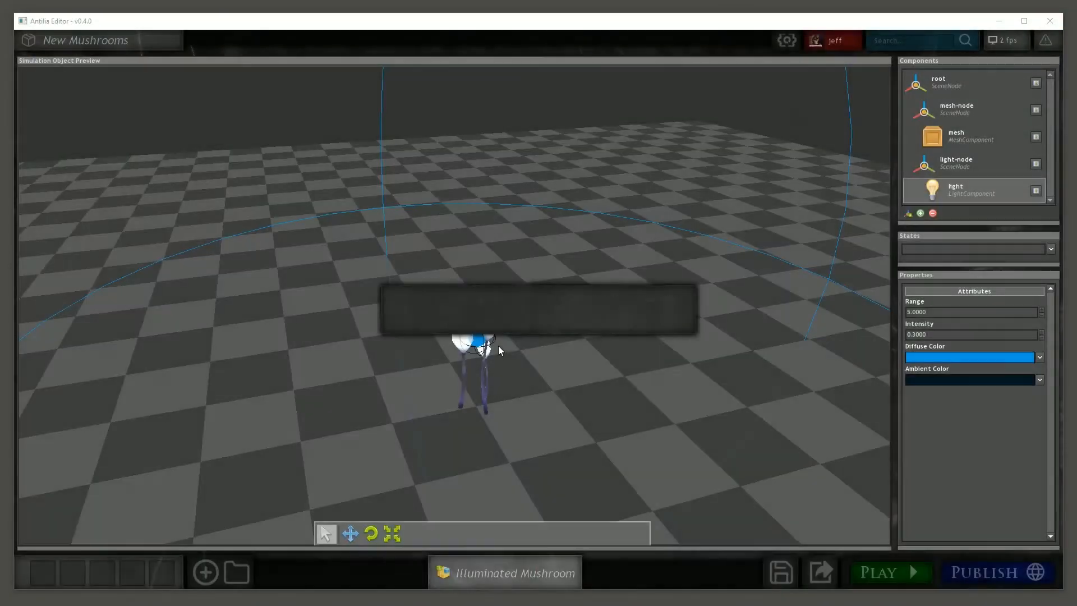
Create a new Simulation Object design with the ID structure-1 and the title Simple Structure
click(204, 572)
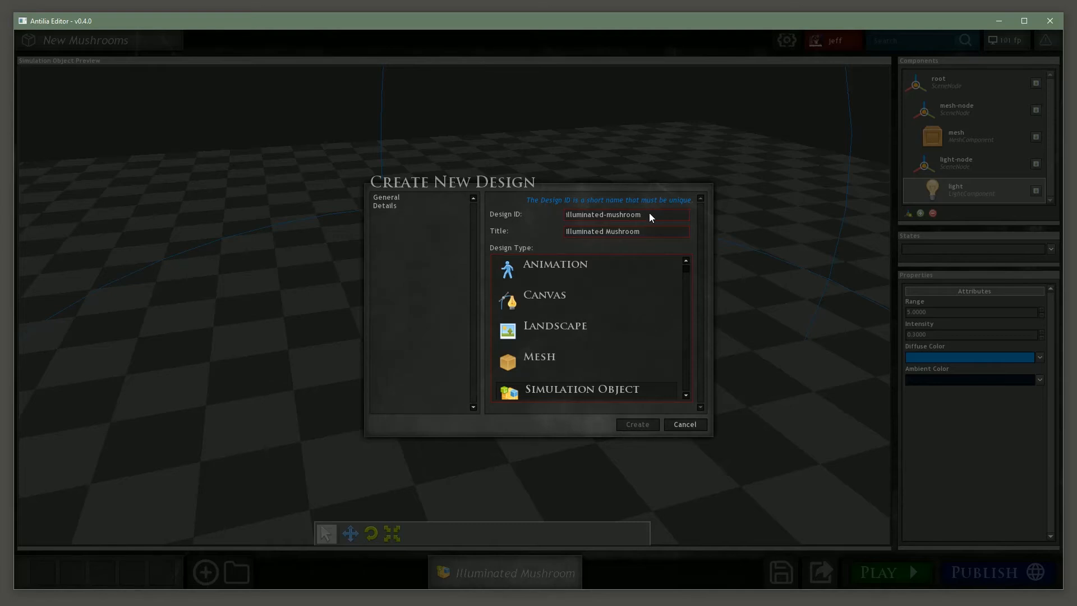
click(648, 213)
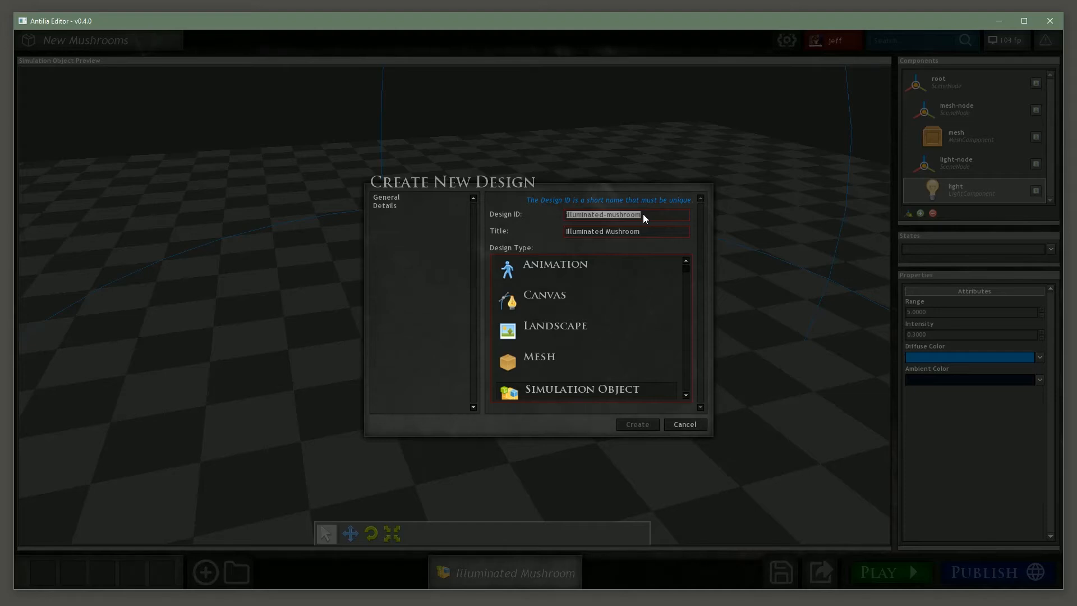
text(strct)
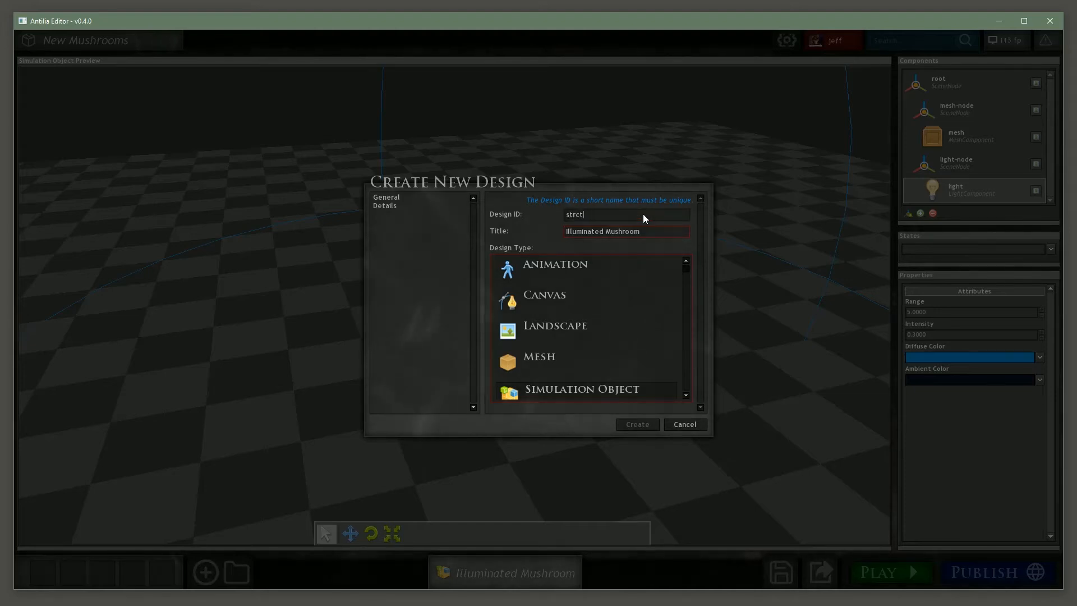
key(BackSpace)
key(BackSpace)
text(ucture-1)
key(Tab)
text(S)
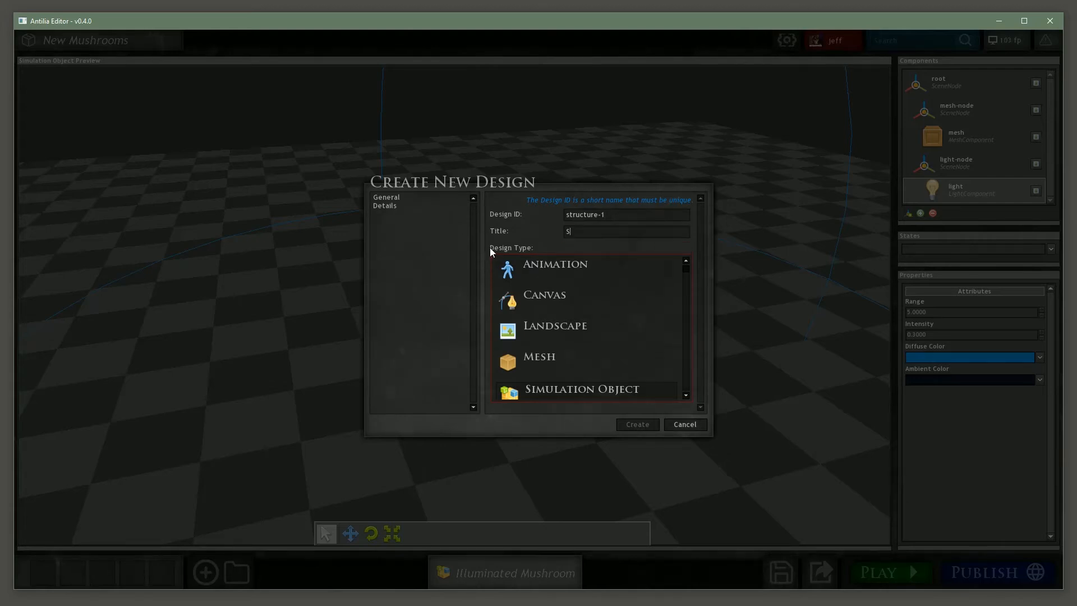
text(imple Structure)
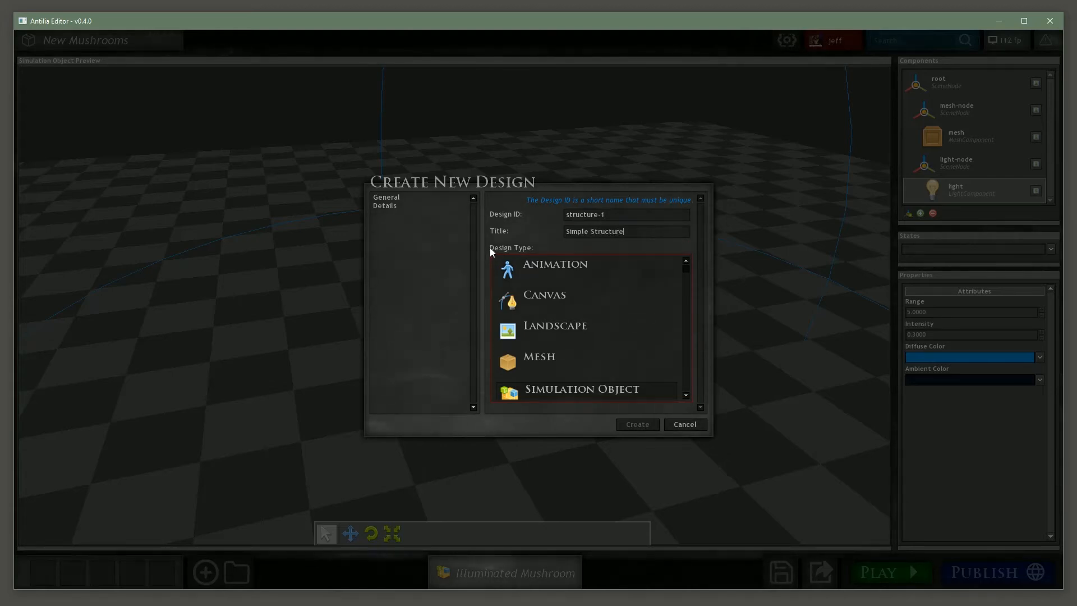
click(603, 387)
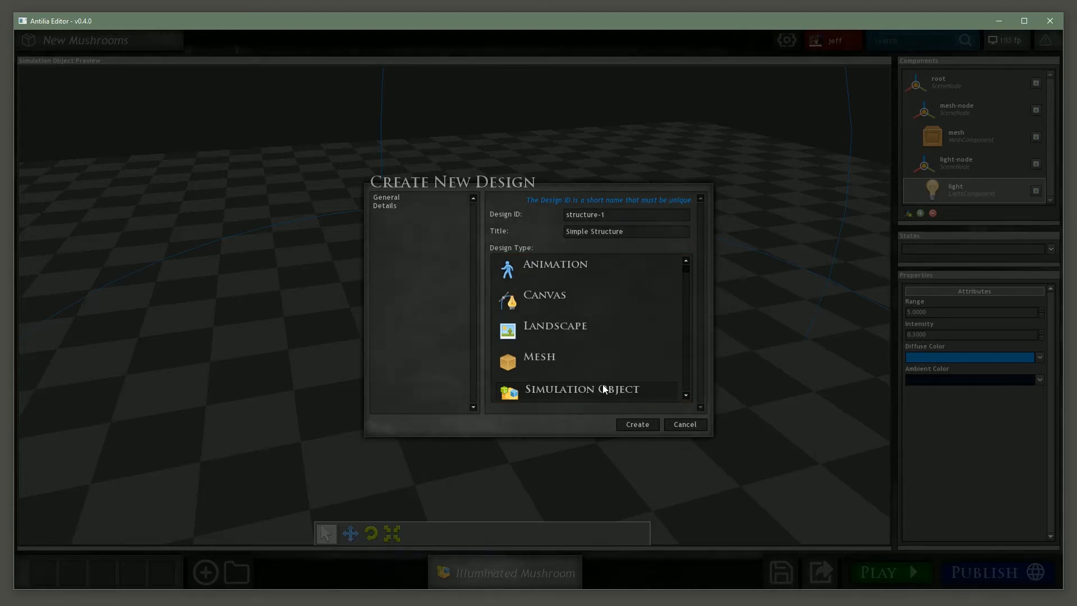
click(640, 426)
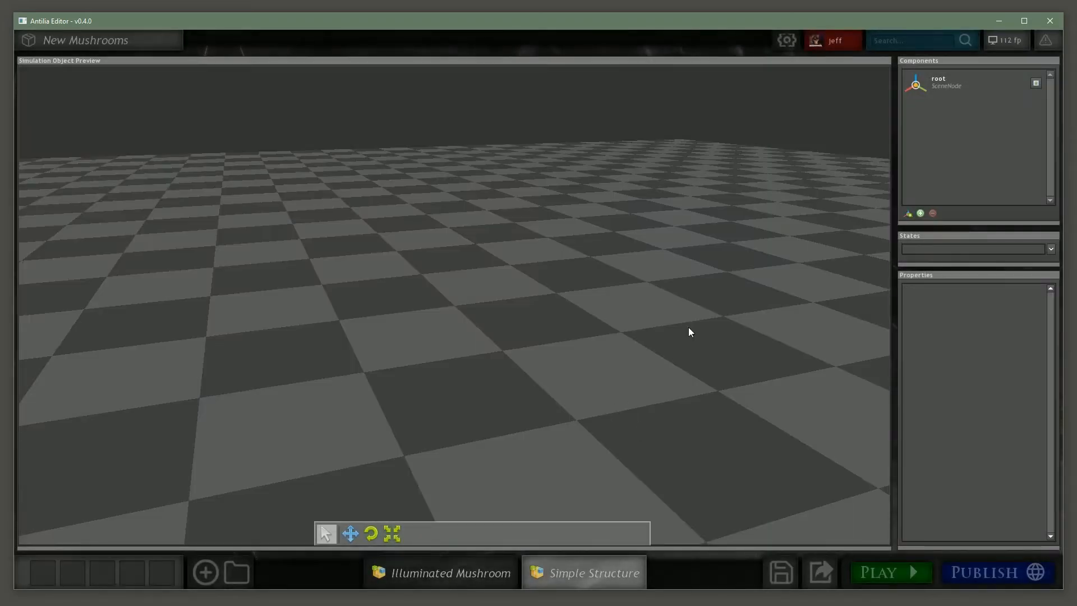
Add a scene node under the root and name it structure-node
click(908, 213)
click(950, 106)
double_click(949, 106)
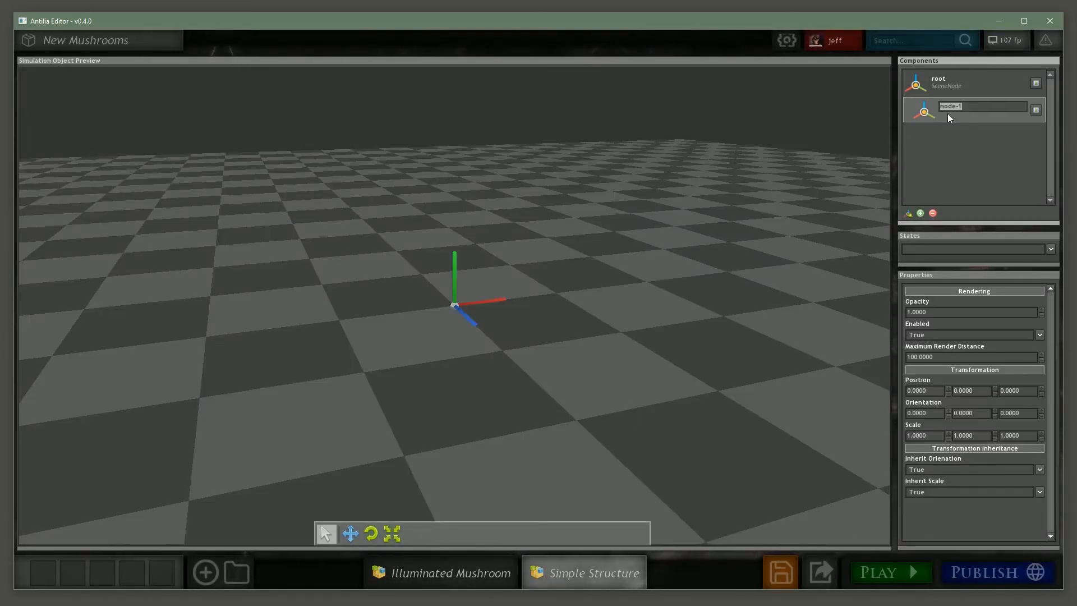
text(me)
key(BackSpace)
key(BackSpace)
text(structure-node)
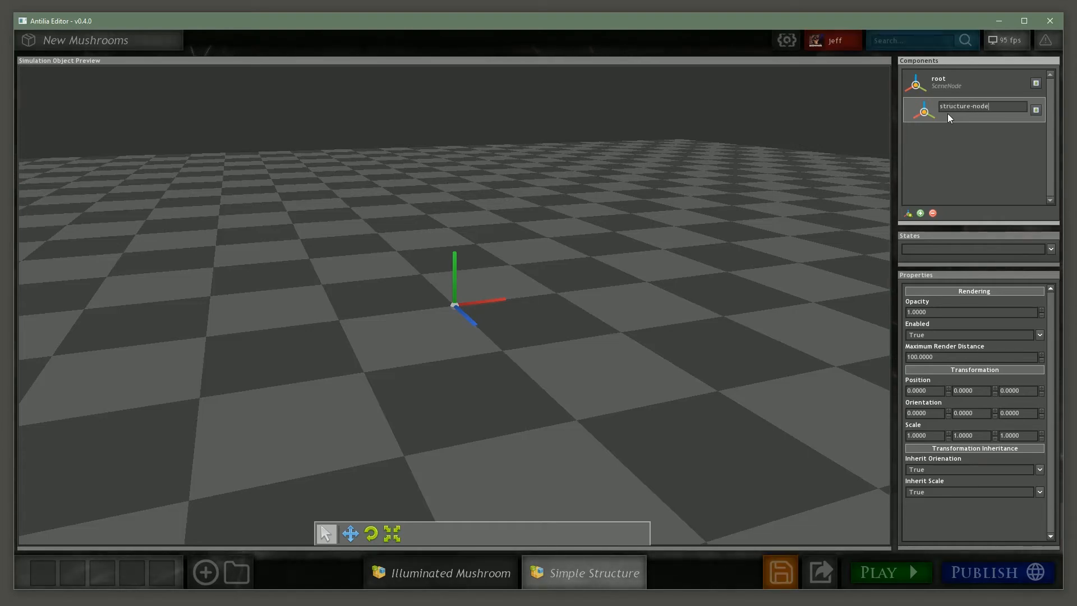
key(Return)
Add a StructureComponent with the ID structure to structure-node
click(934, 119)
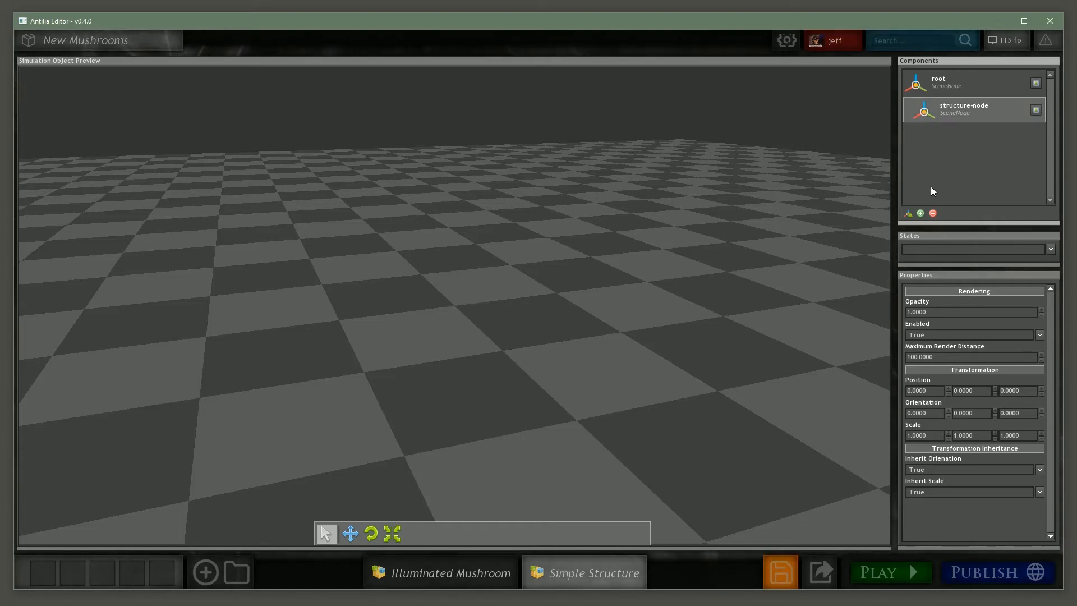
click(920, 213)
drag(636, 279, 637, 360)
click(521, 340)
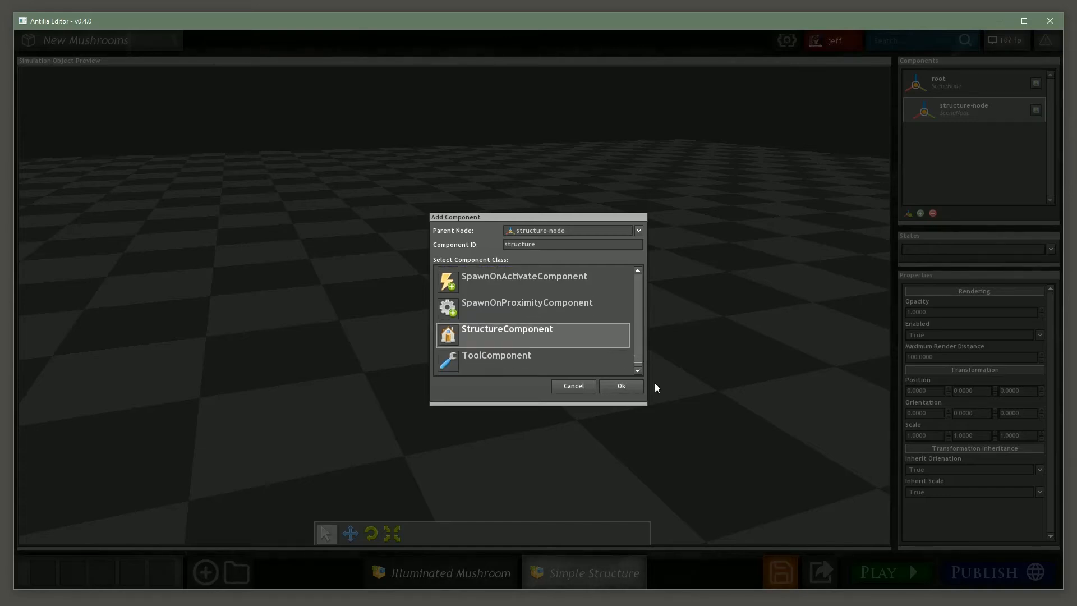
click(615, 386)
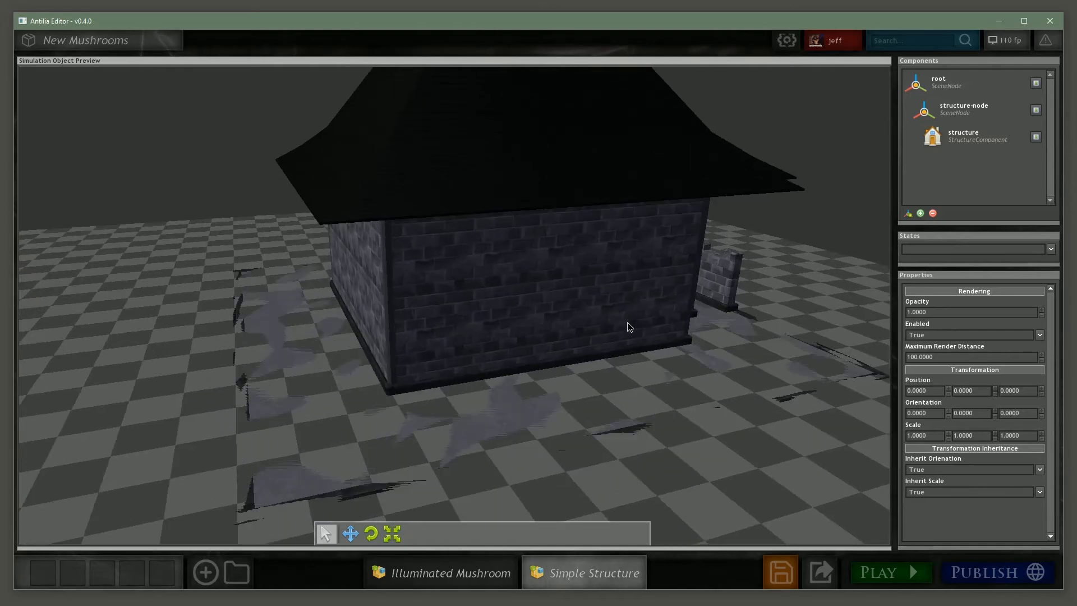
Raise structure-node to about 0.48 on the vertical axis so the building's foundation sits above the ground, and check it from several sides
click(962, 118)
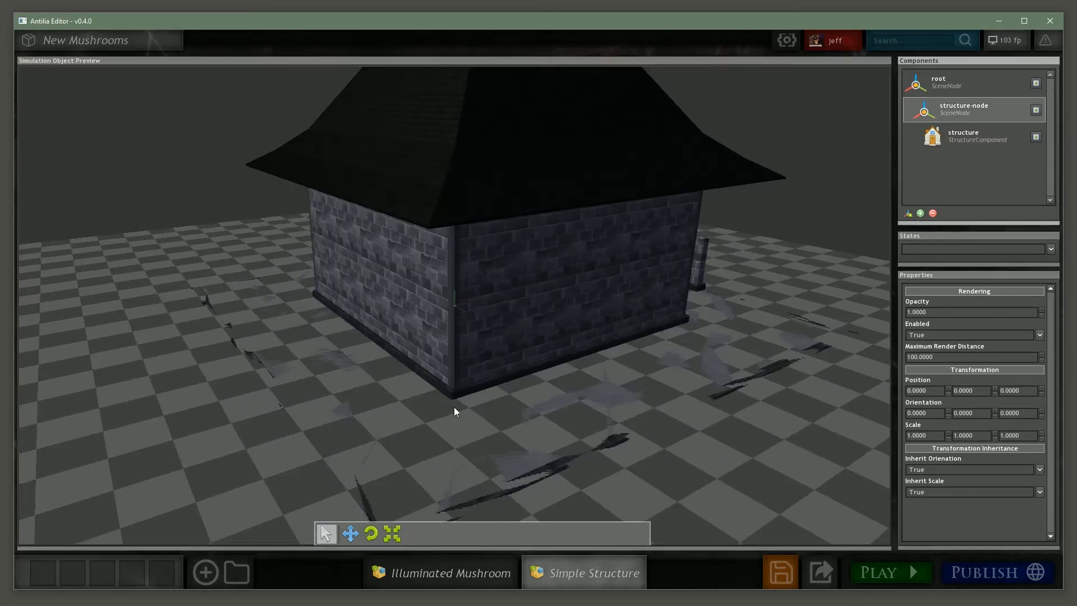
click(350, 533)
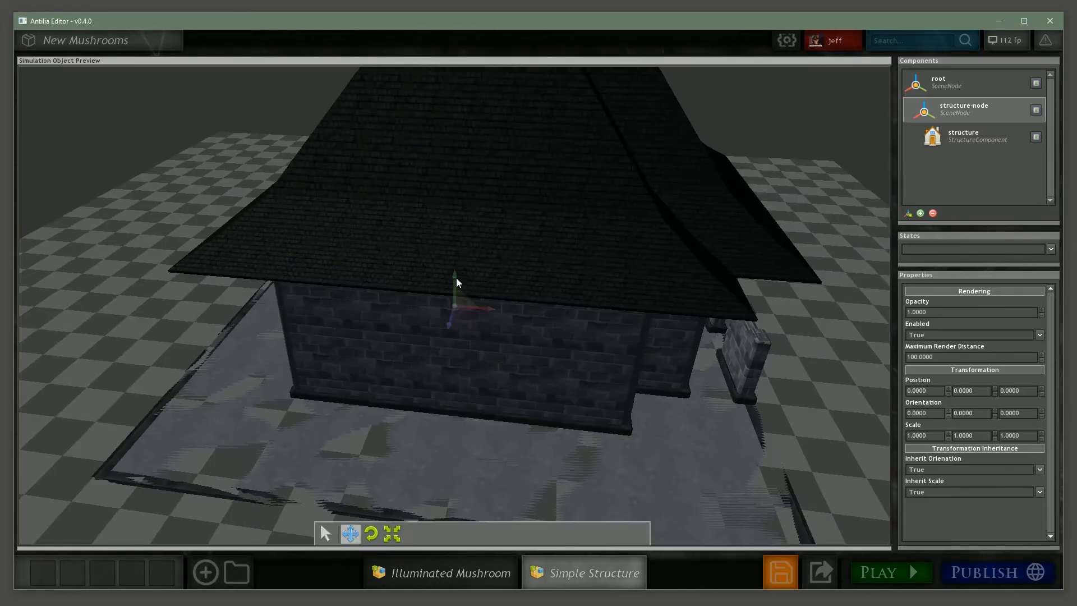
drag(454, 280, 455, 262)
middle_drag(512, 449, 510, 439)
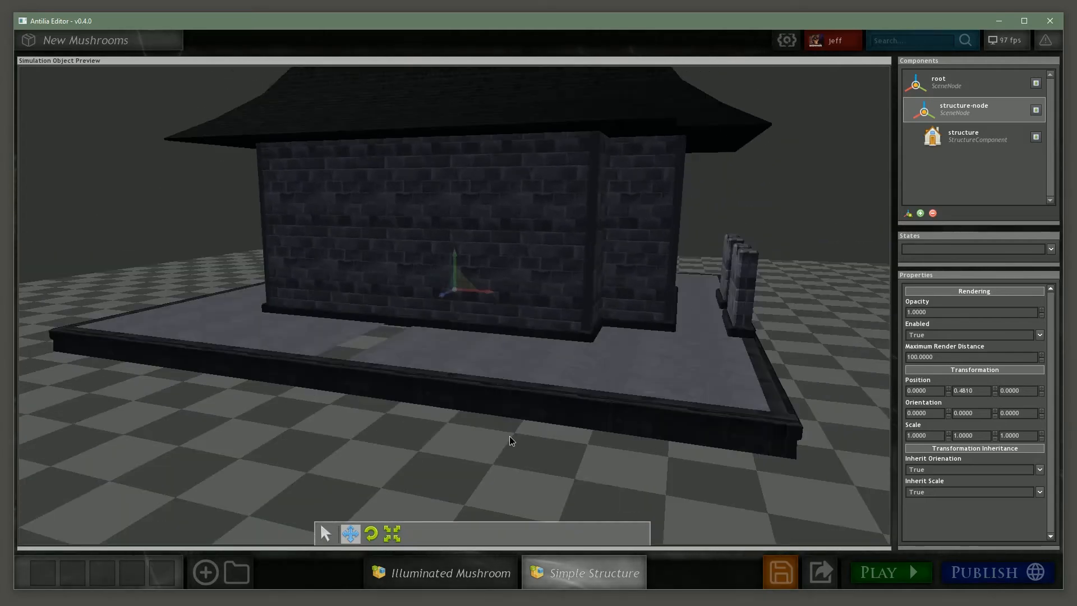
middle_drag(364, 352, 432, 315)
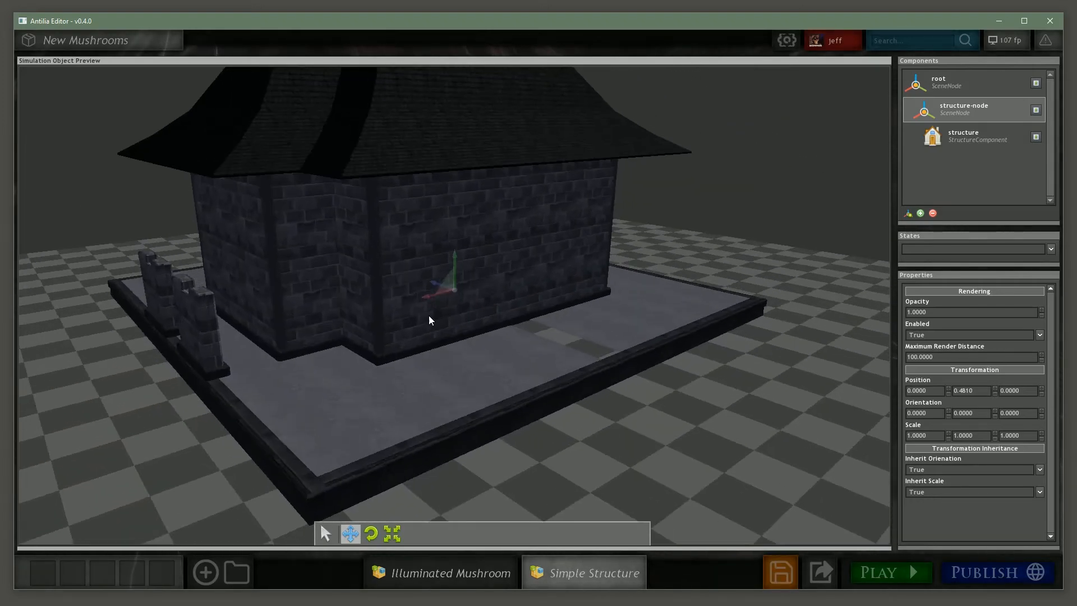
Add a second scene node under the root and name it light-node
click(954, 82)
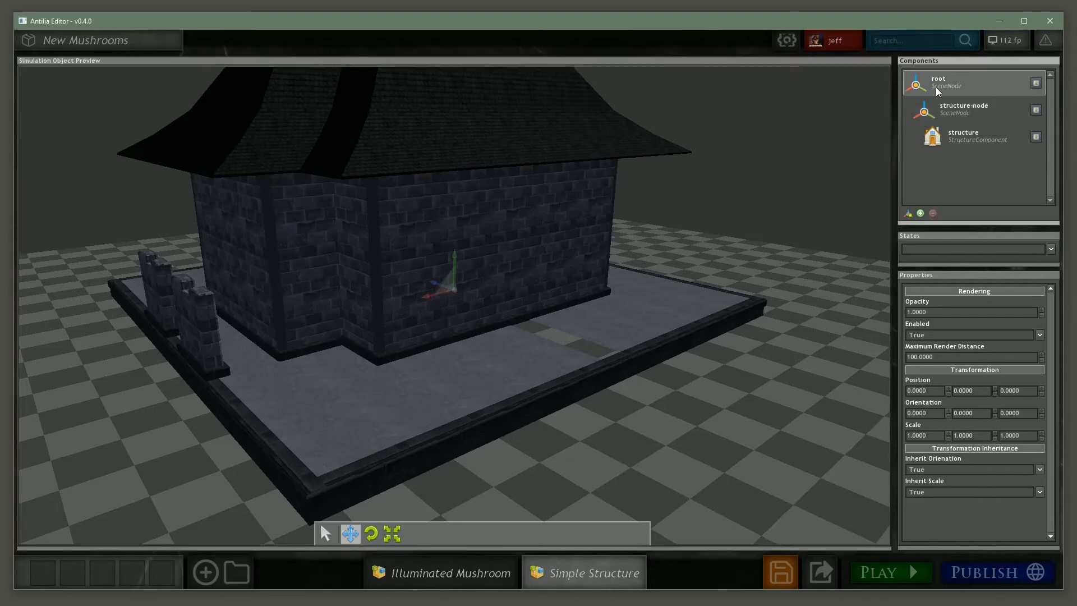
click(908, 213)
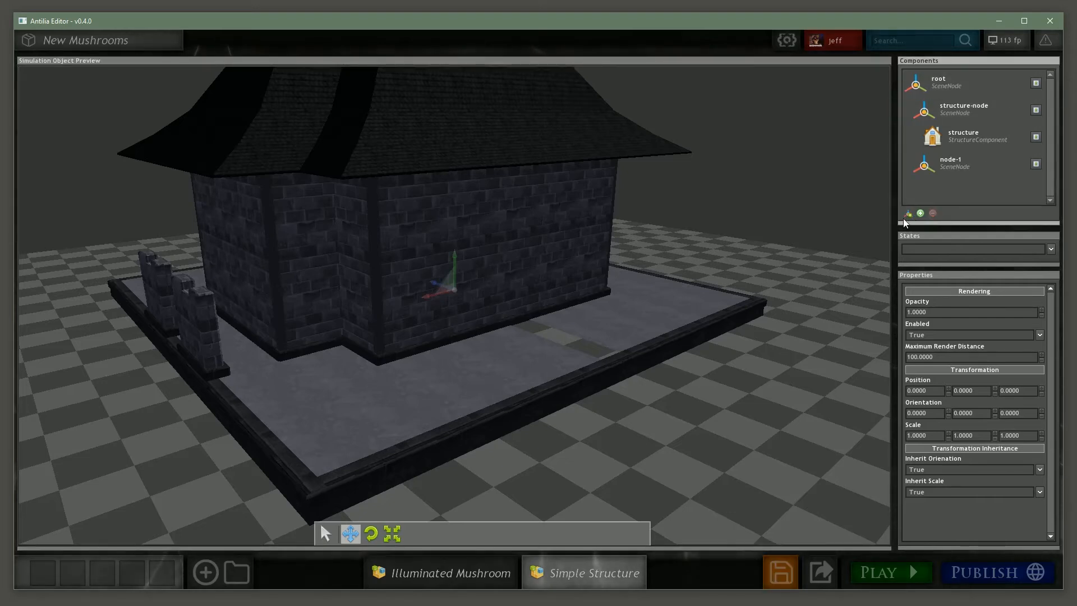
double_click(957, 162)
text(light-nod)
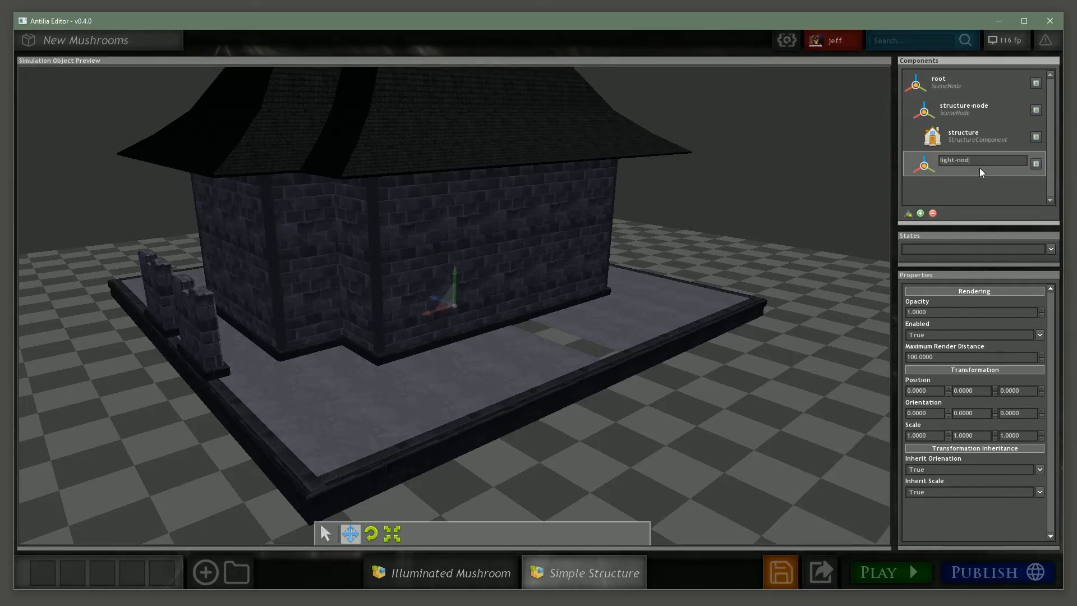
text(e)
key(Return)
Add a LightComponent with the ID light to light-node
click(978, 172)
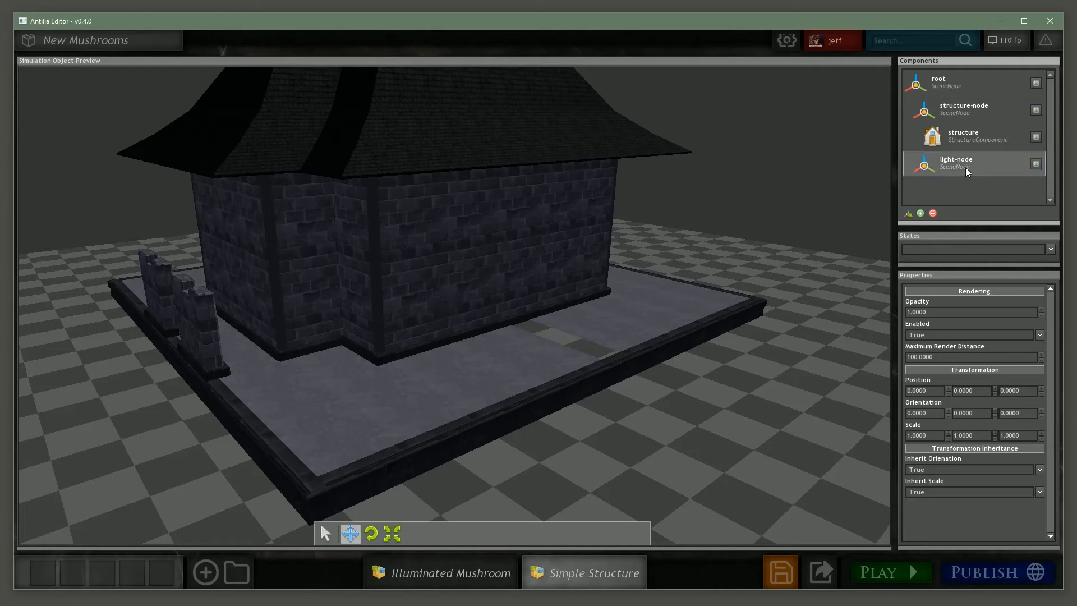
click(920, 214)
drag(638, 365, 638, 329)
click(540, 309)
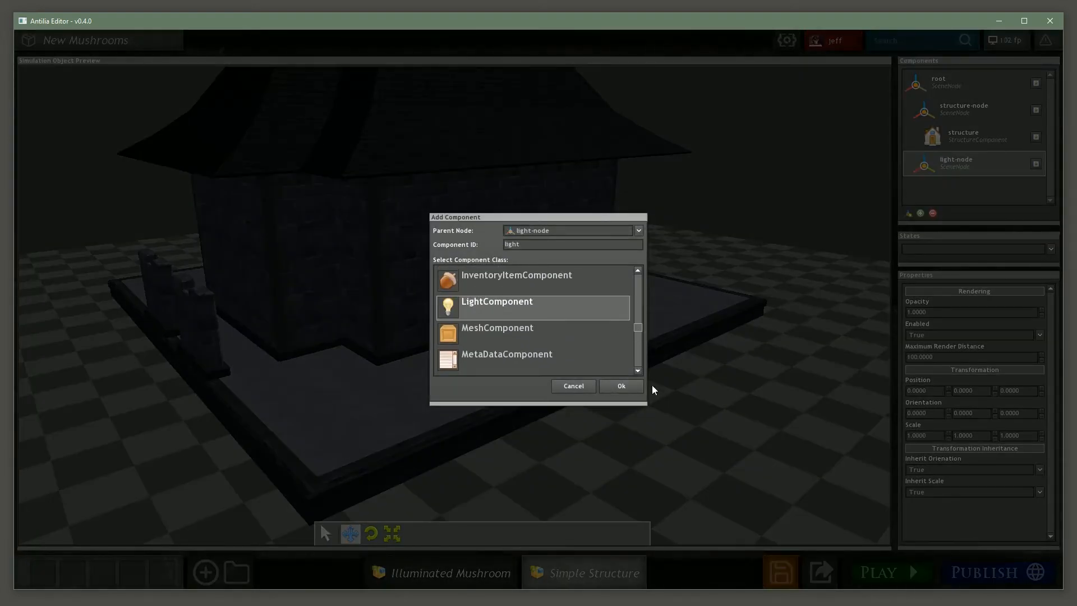
click(621, 386)
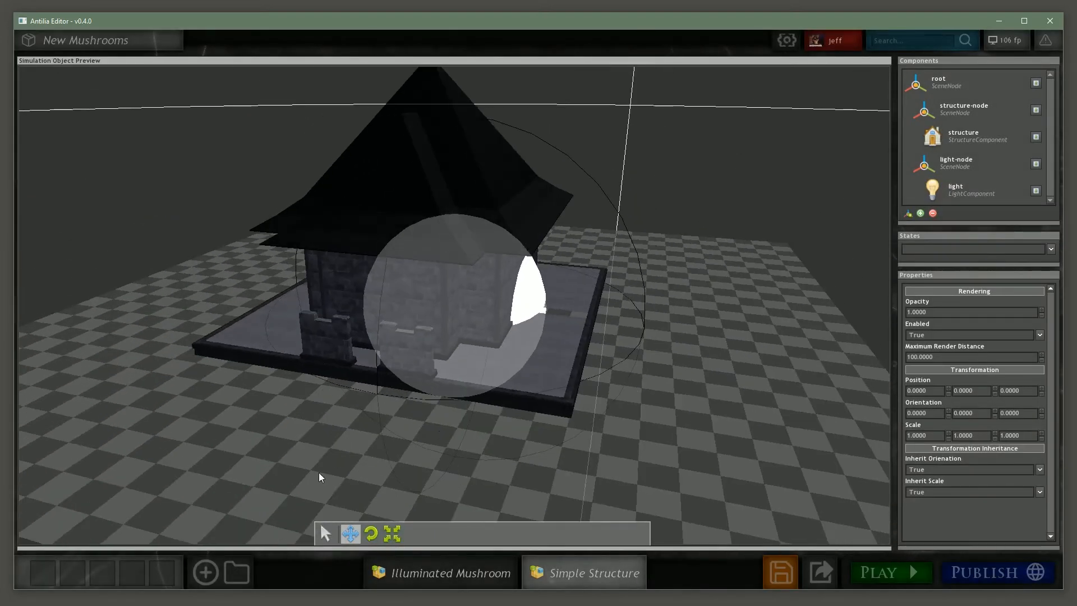
Move light-node out to the building's entrance side, just below the eaves, at about 6.0, 3.27, 2.58
click(968, 191)
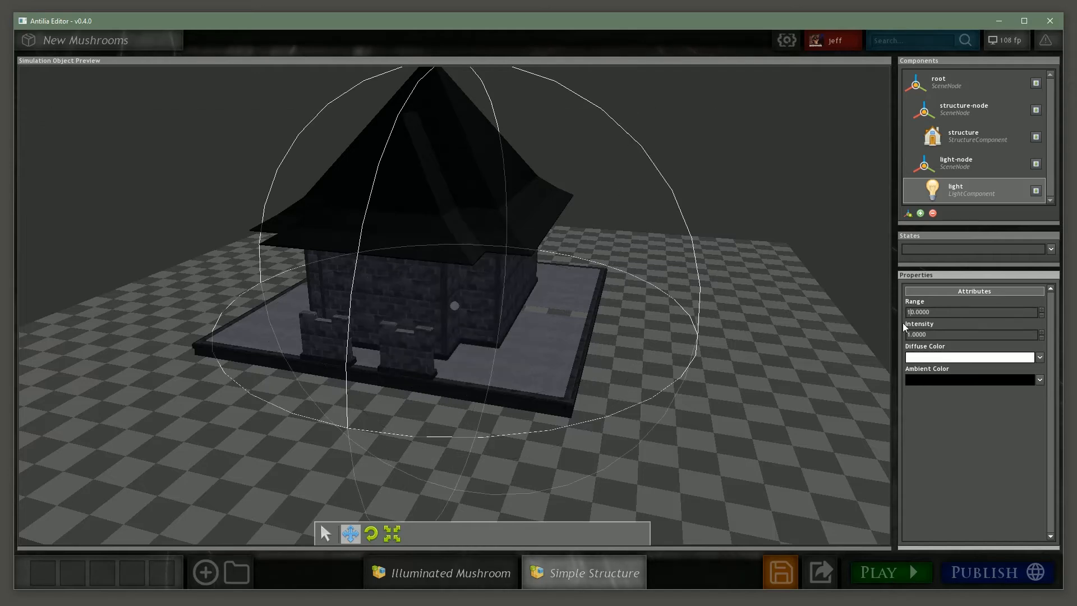
click(455, 306)
drag(447, 314, 405, 362)
middle_drag(403, 365, 624, 324)
drag(609, 335, 634, 196)
middle_drag(633, 196, 629, 232)
drag(408, 295, 296, 297)
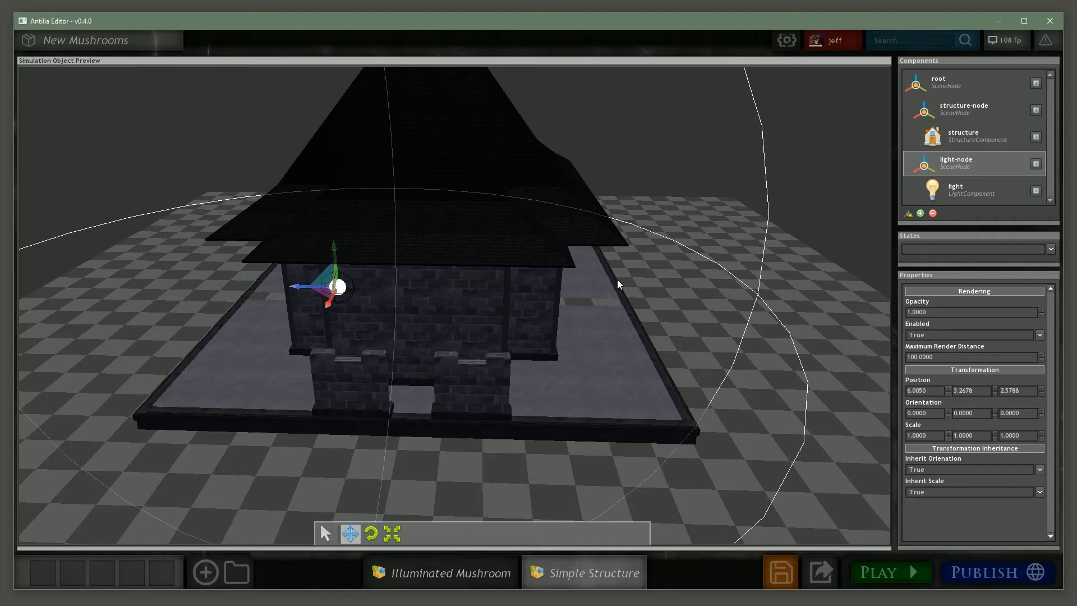
Set the light's diffuse color to a pale warm yellow
click(957, 190)
click(960, 379)
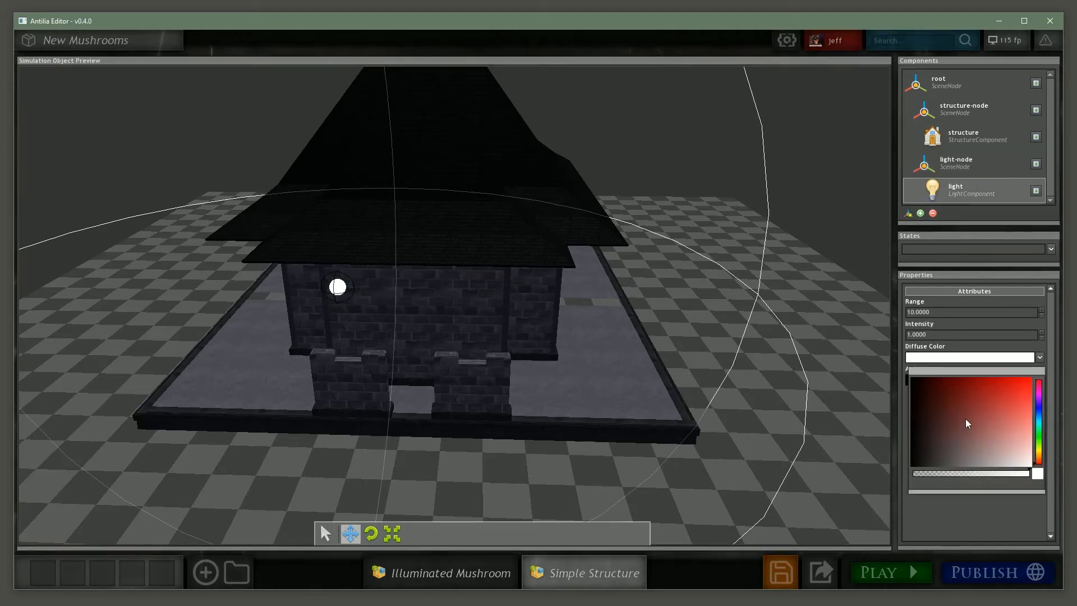
drag(1035, 459, 1028, 451)
click(984, 507)
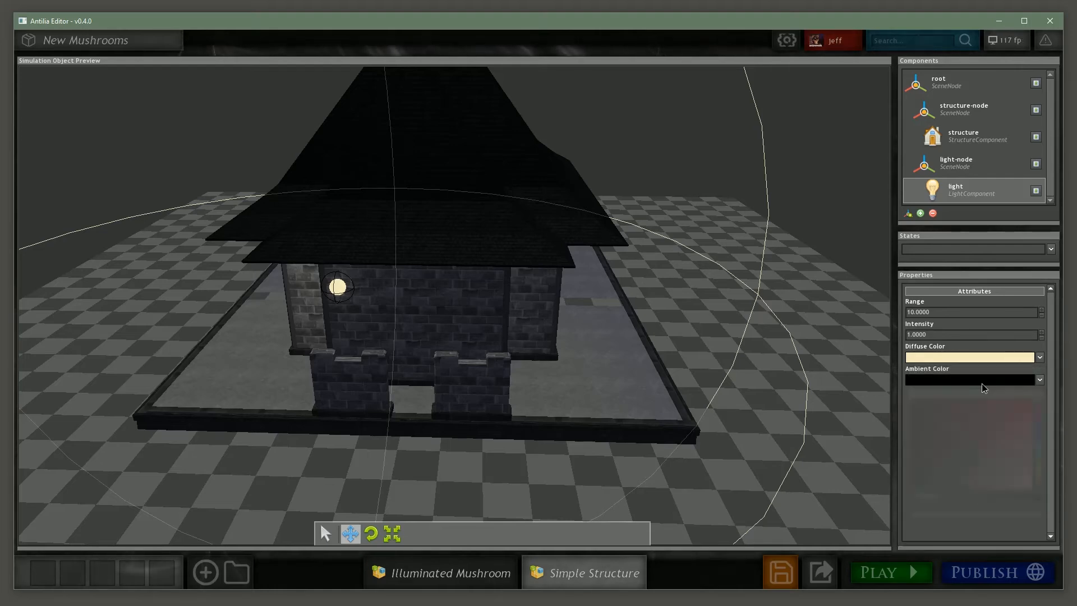
Set the light's ambient color to a very dark reddish brown and check the lit building from its corner
click(983, 381)
click(959, 438)
click(1038, 484)
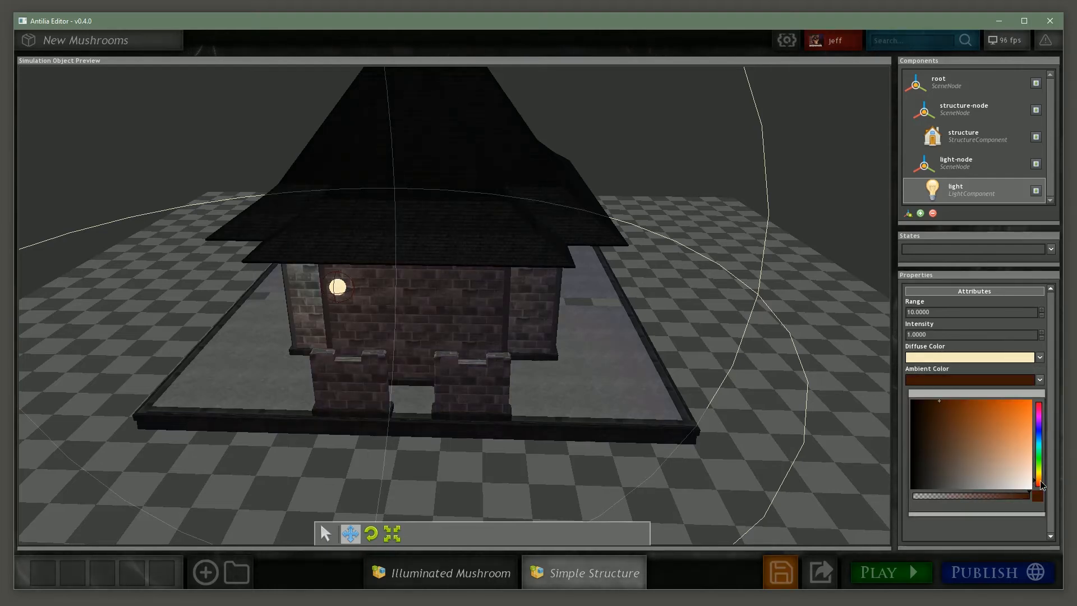
click(929, 401)
click(636, 323)
drag(636, 325, 643, 318)
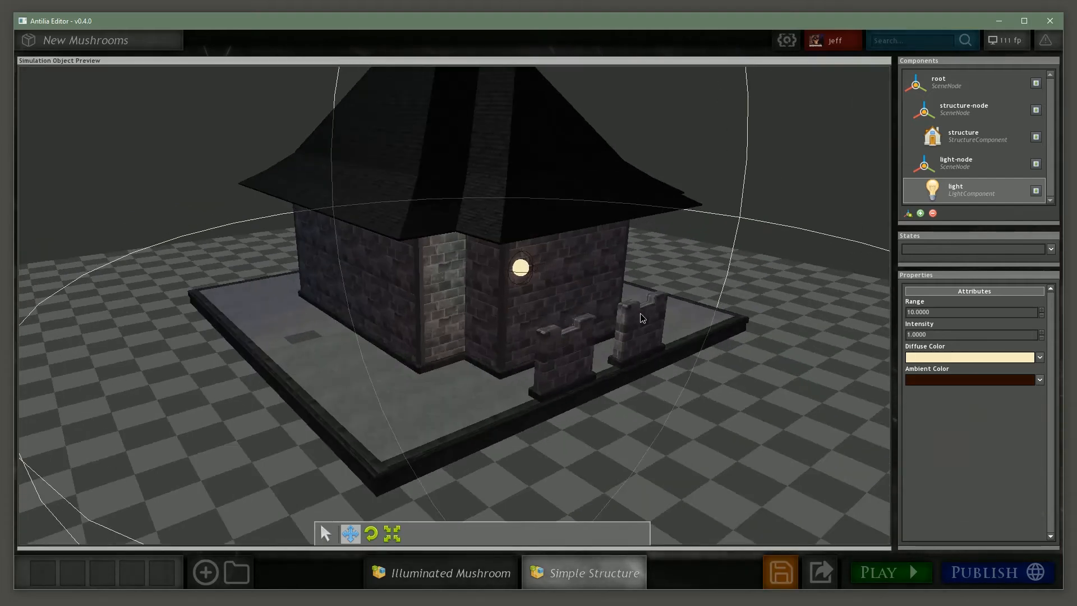
Configure Simple Structure to always export on save with the resource ID simulationobjects/structures/structure-1.simulationobject.json
click(821, 572)
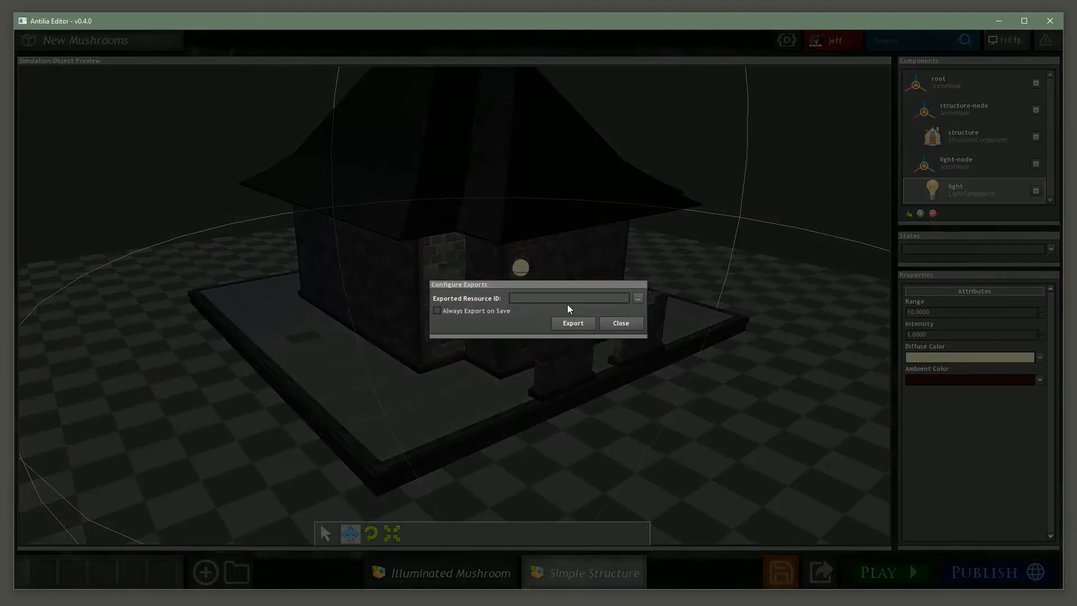
click(437, 311)
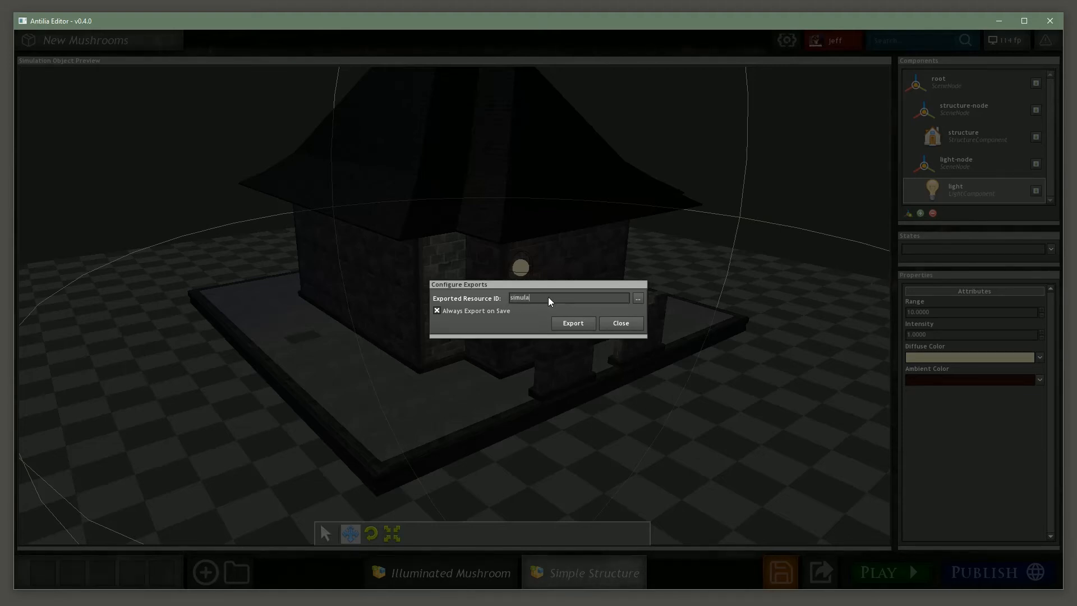
text(ructures)
text(/structure-1)
text(.simulationobjec)
text(t.json)
Export Simple Structure under the entered resource ID and save the object
click(640, 298)
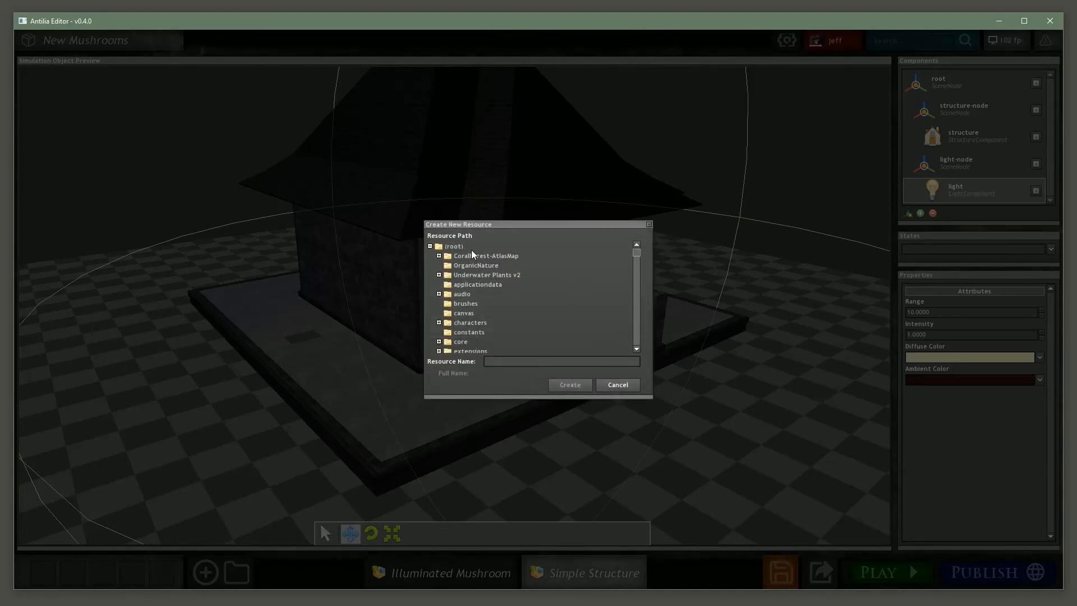
click(623, 385)
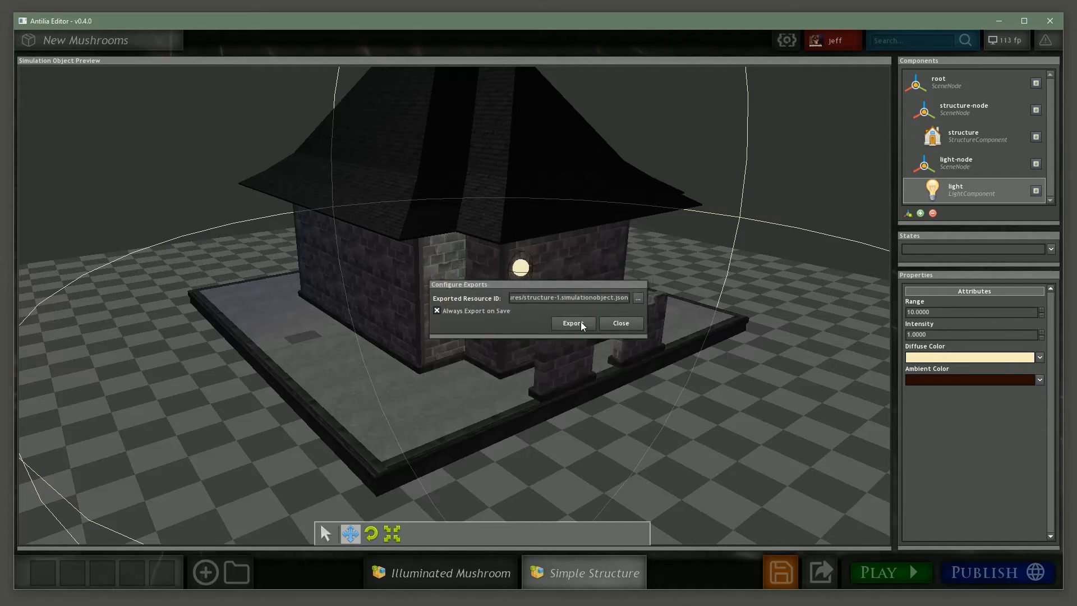
click(579, 324)
click(782, 571)
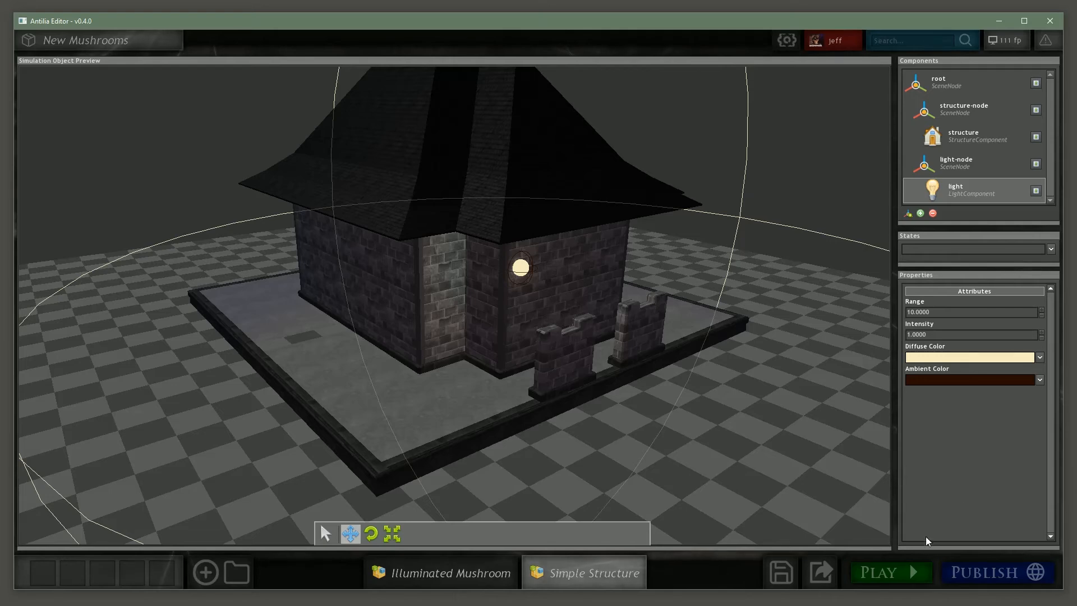
Launch the project in the Antilia game and spawn structure-1 from the structures group in front of the character
click(894, 581)
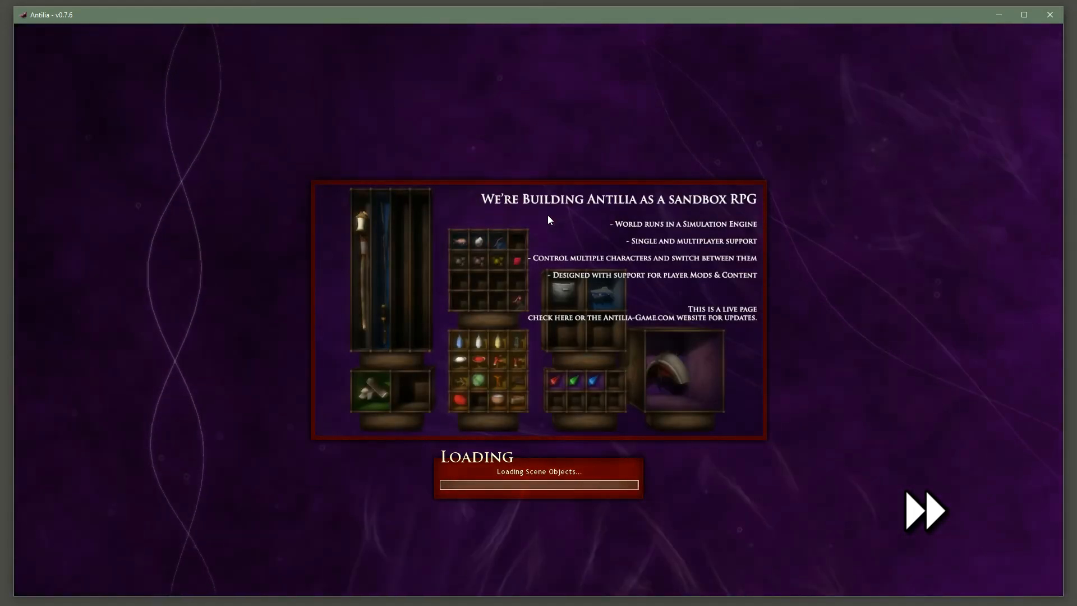
key(w)
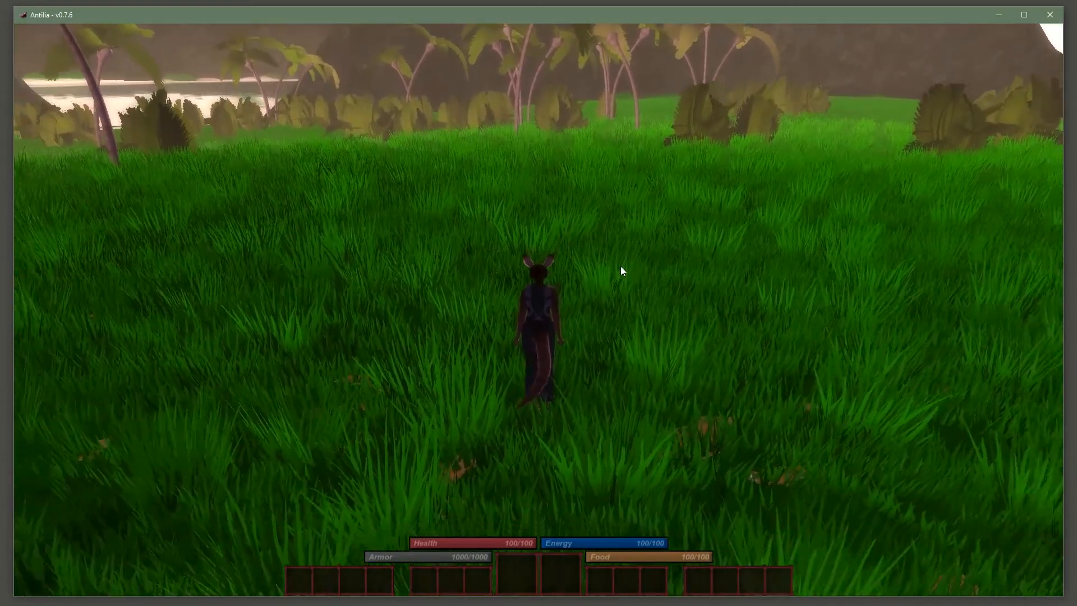
key(F2)
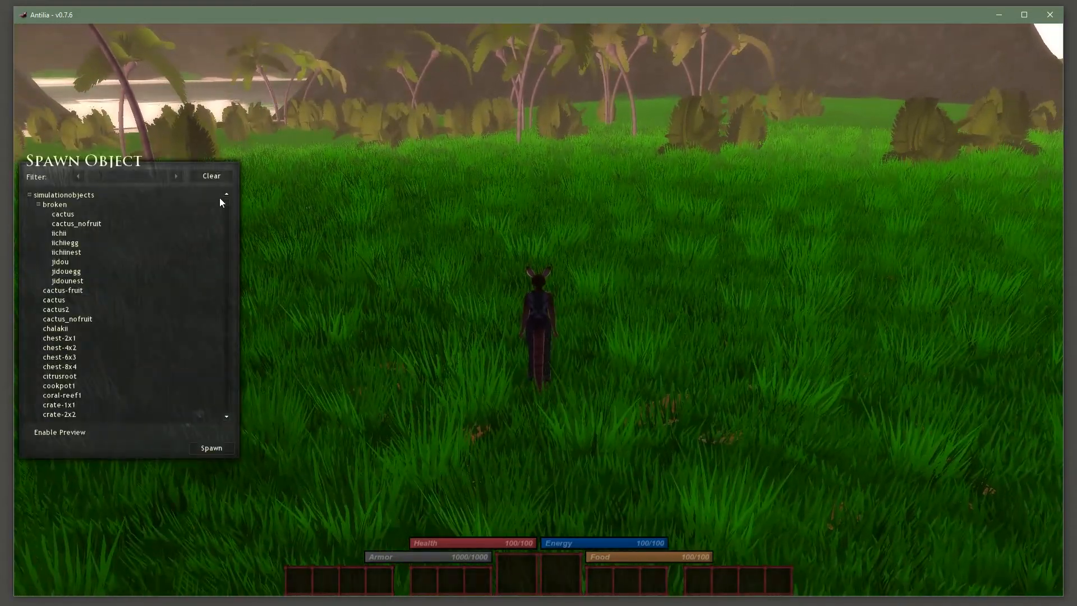
drag(230, 206, 224, 389)
click(79, 379)
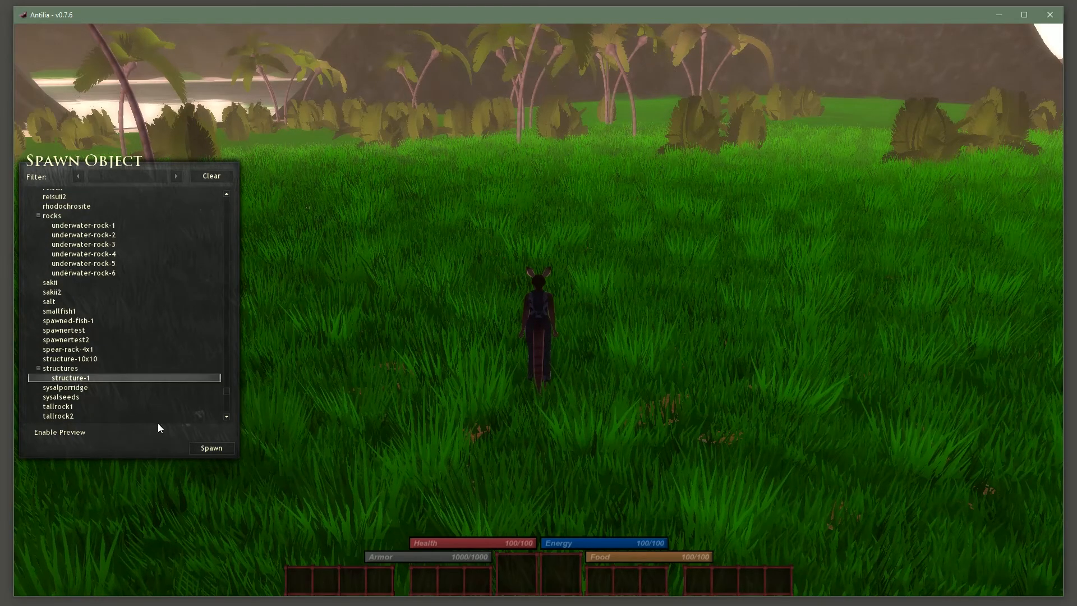
click(221, 452)
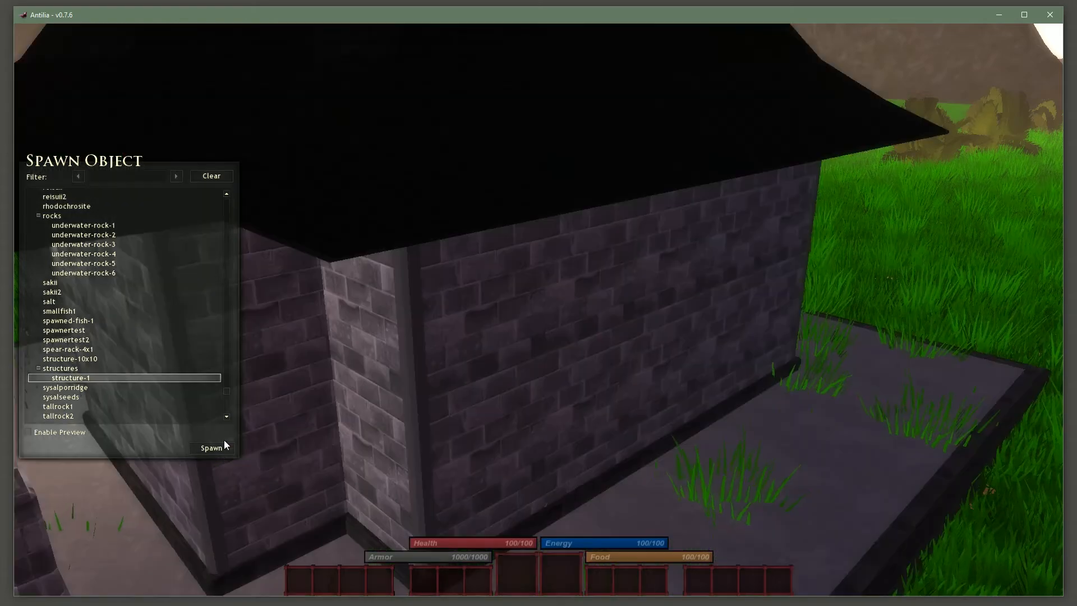
Examine the spawned building and its wall lighting in daylight by walking off the foundation and viewing it from several angles
key(Escape)
scroll(509, 358, down, 8)
right_drag(497, 354, 863, 219)
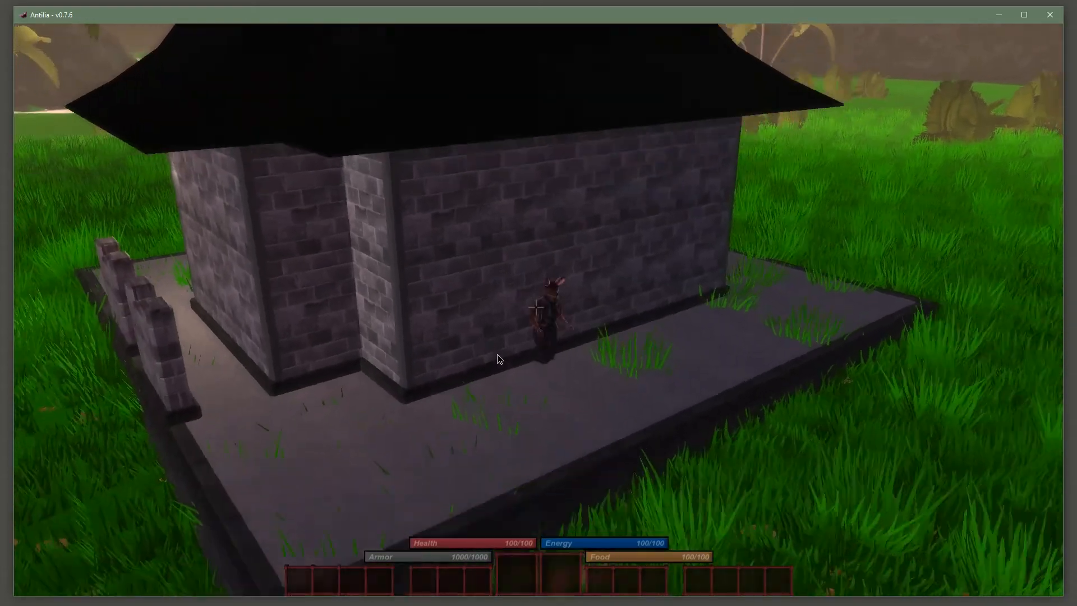
key(s)
key(a)
key(w)
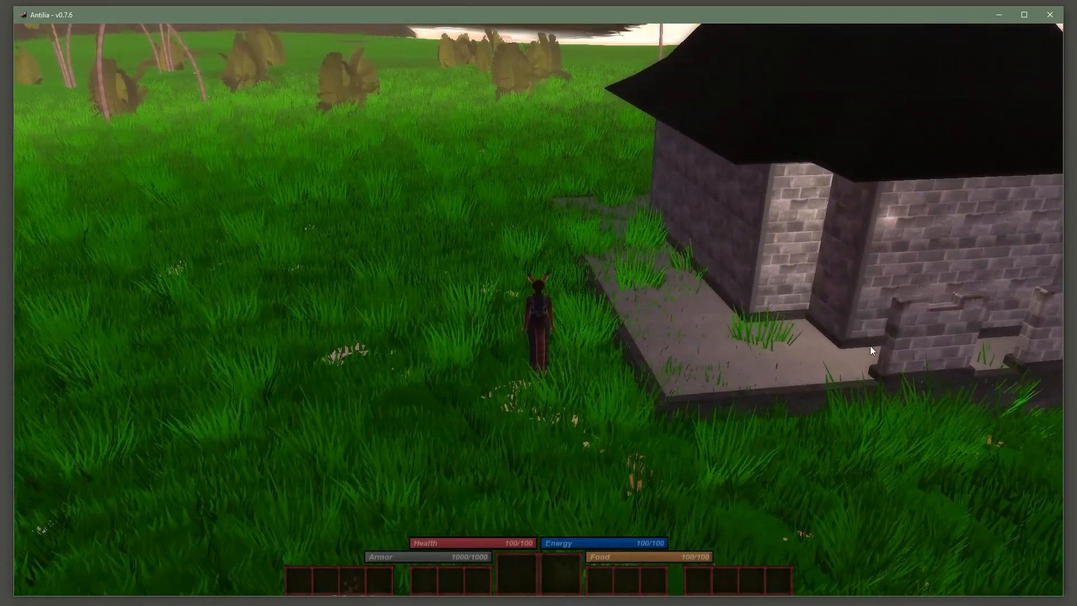
right_drag(756, 364, 720, 351)
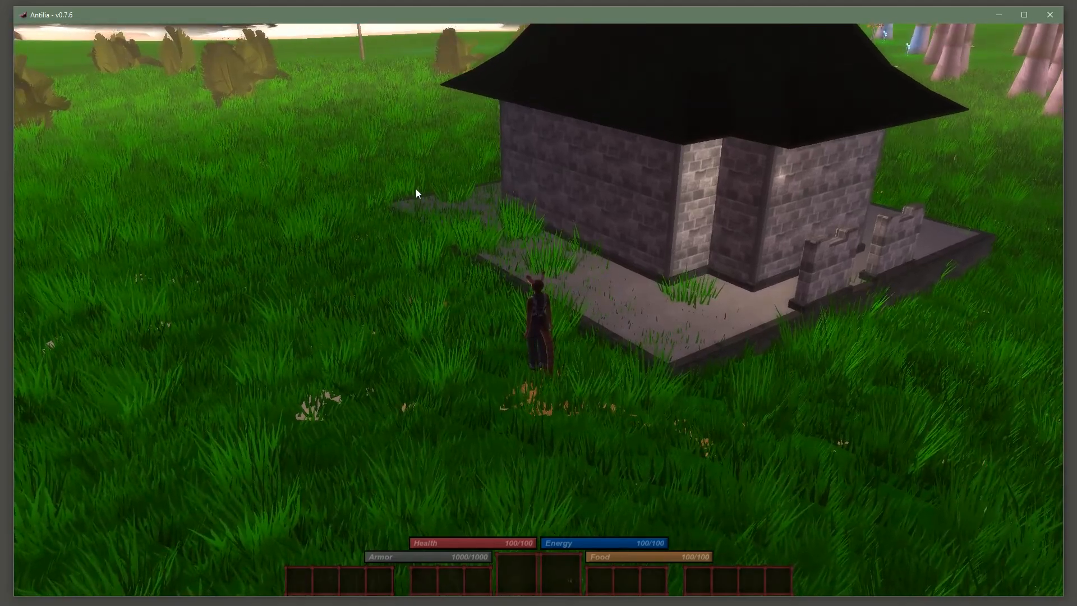
right_drag(904, 235, 873, 283)
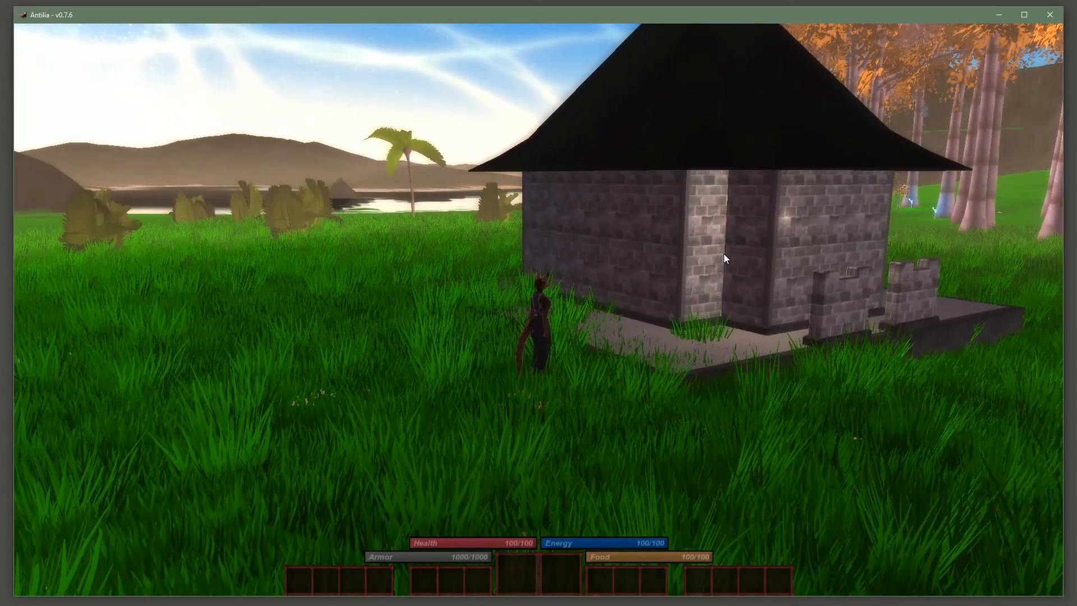
Change the game's time of day to night to inspect the building's light, and close the game
key(t)
drag(108, 243, 421, 248)
key(t)
right_drag(773, 381, 615, 385)
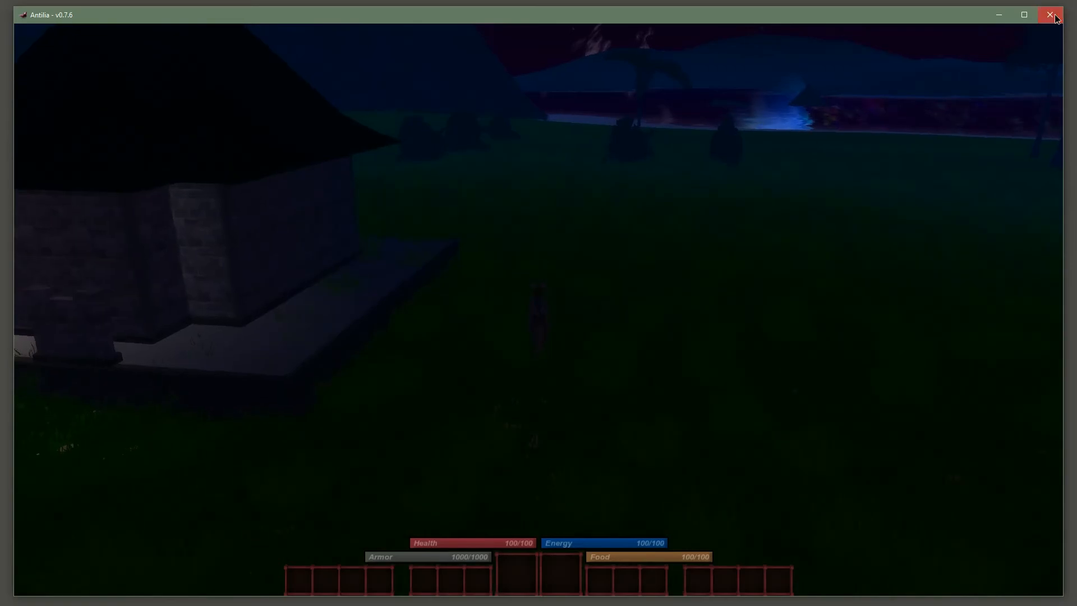
click(1049, 15)
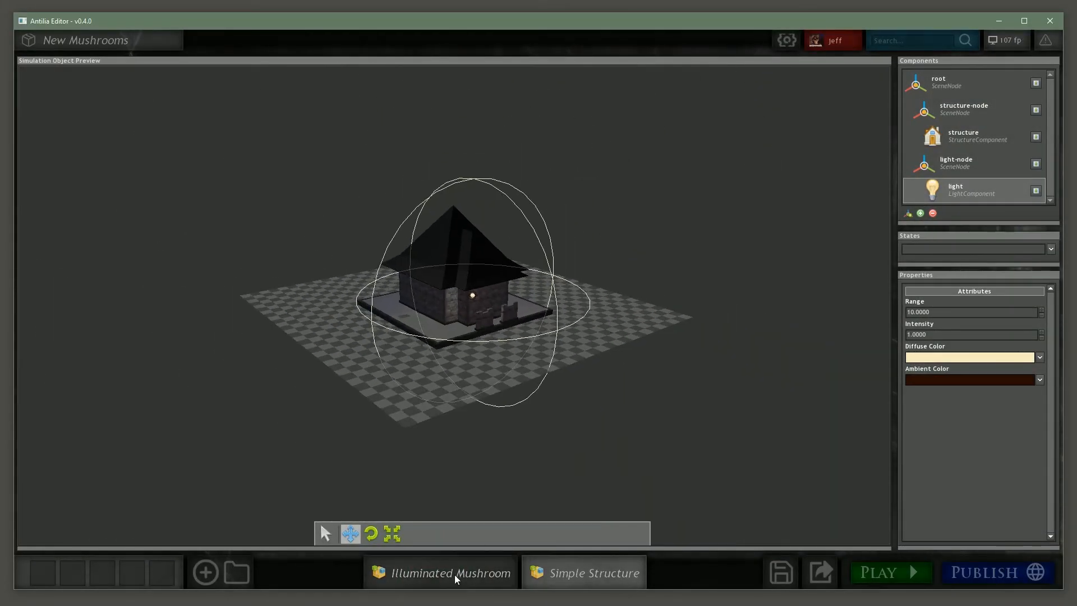
Switch to the Illuminated Mushroom object and publish the project as version 1.2 to new-mushrooms_v1-2.antilia-content-pack
click(452, 572)
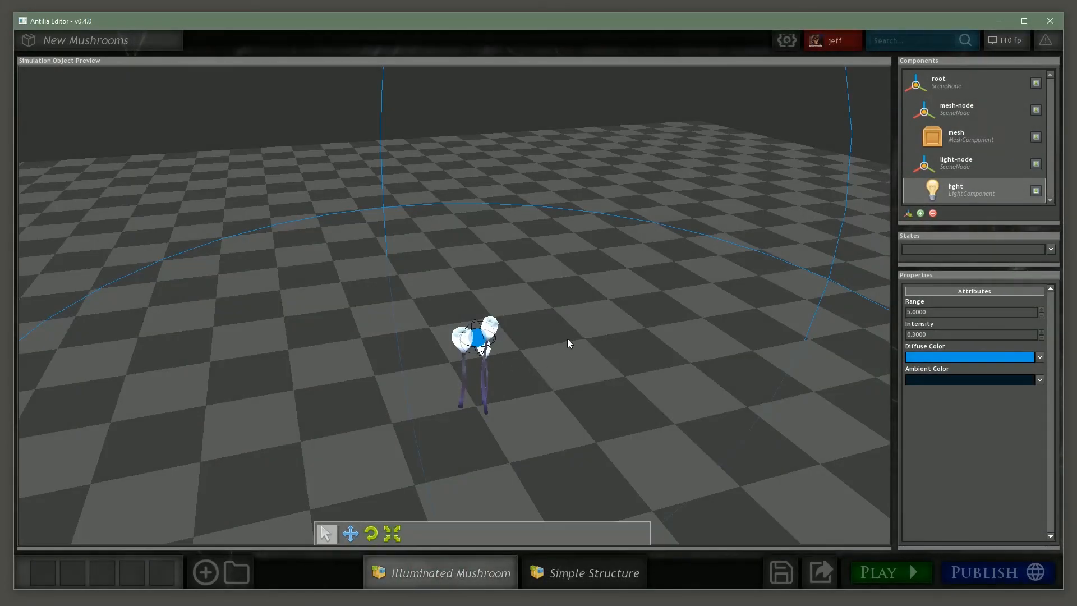
scroll(581, 335, down, 5)
middle_drag(581, 335, 570, 322)
right_drag(570, 322, 580, 327)
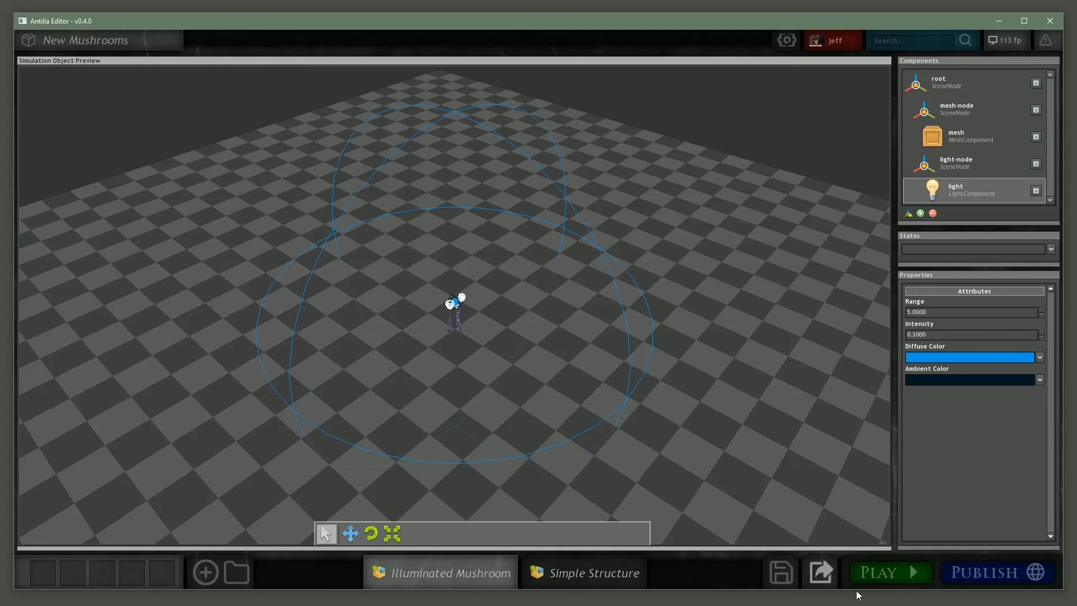
click(968, 571)
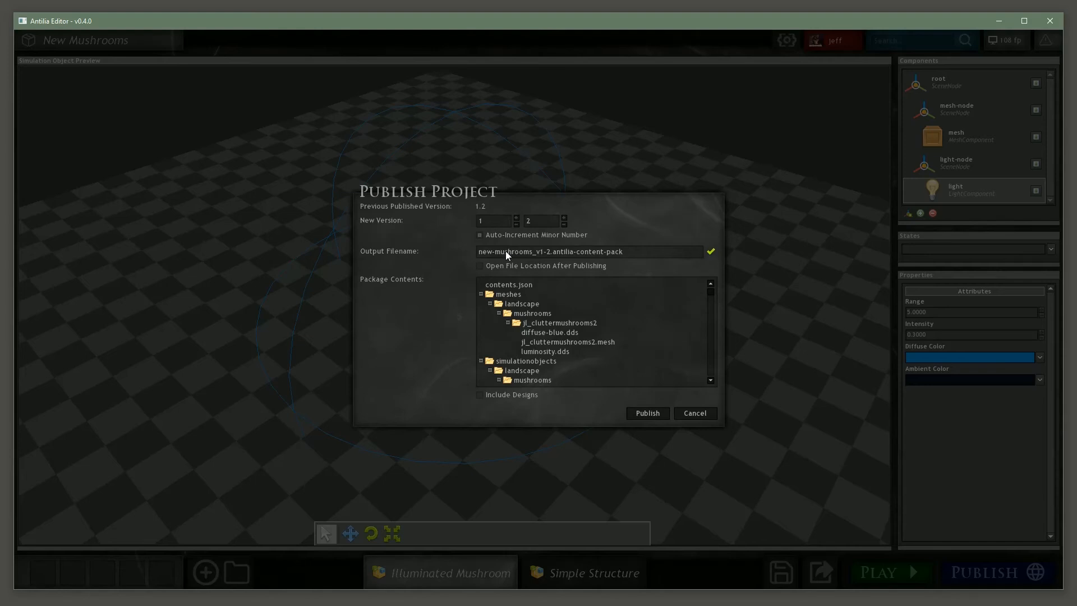
scroll(711, 292, down, 3)
drag(711, 363, 716, 280)
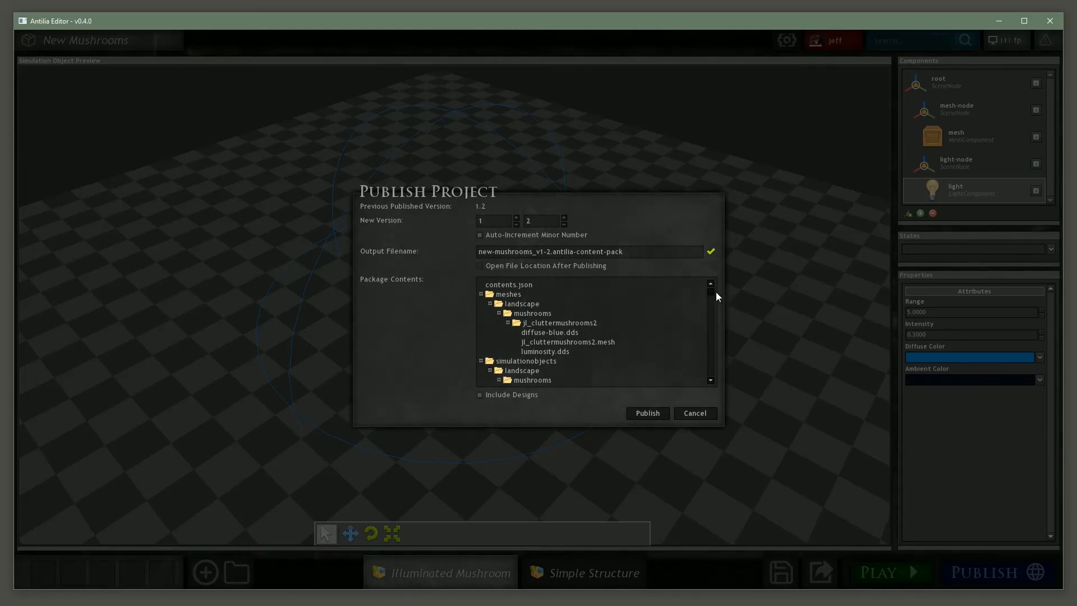
click(647, 414)
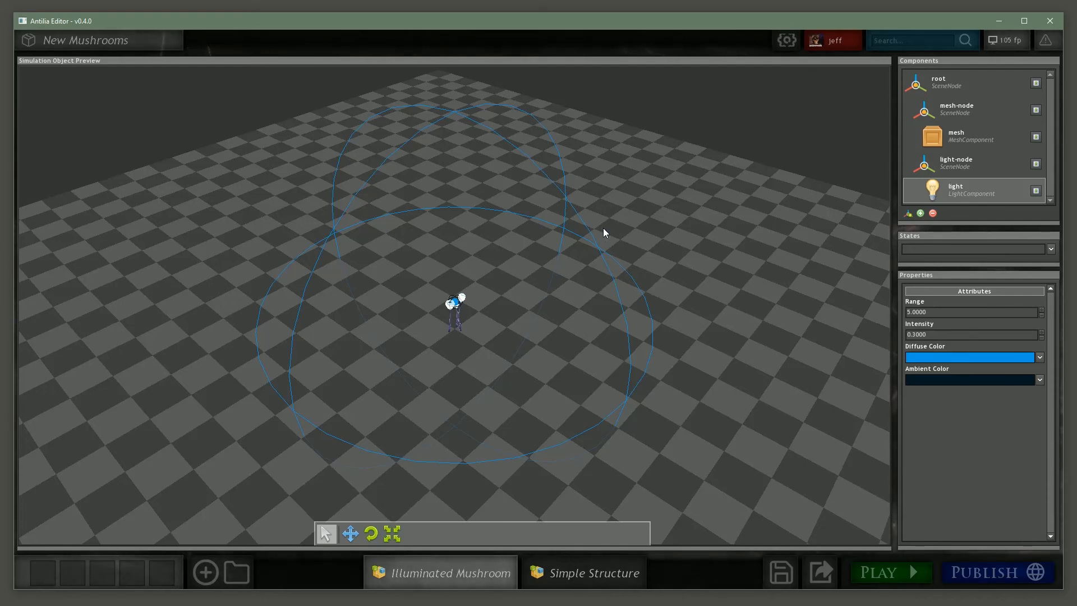
click(128, 37)
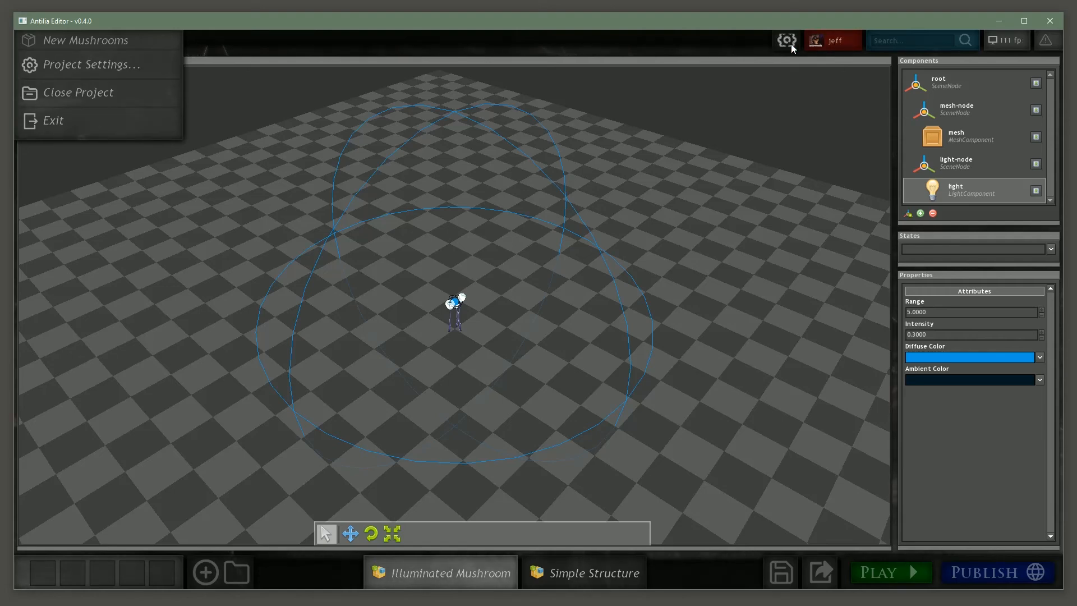
click(836, 38)
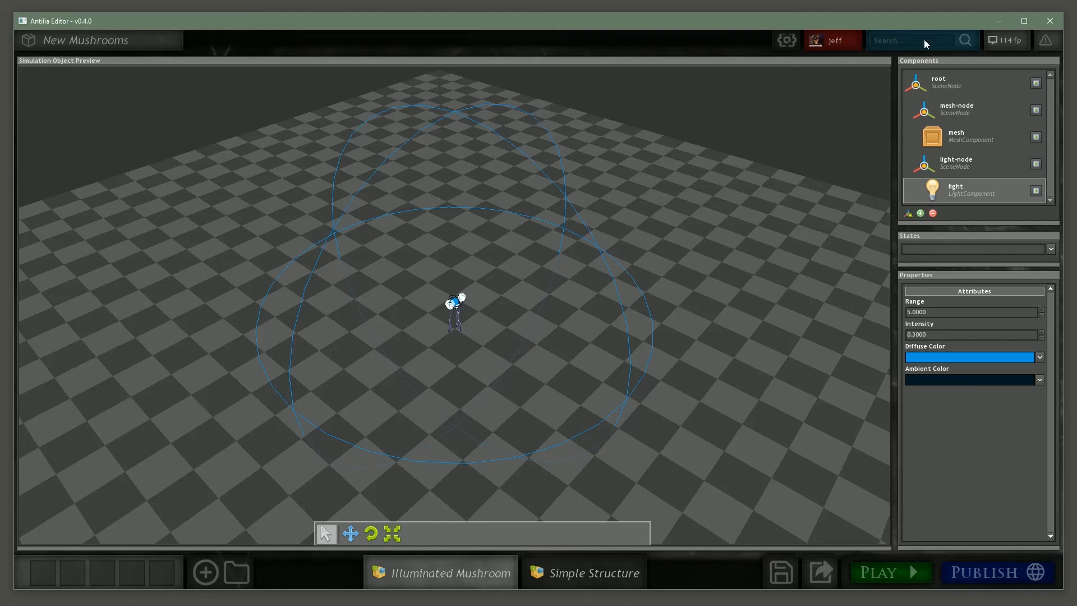
click(1046, 40)
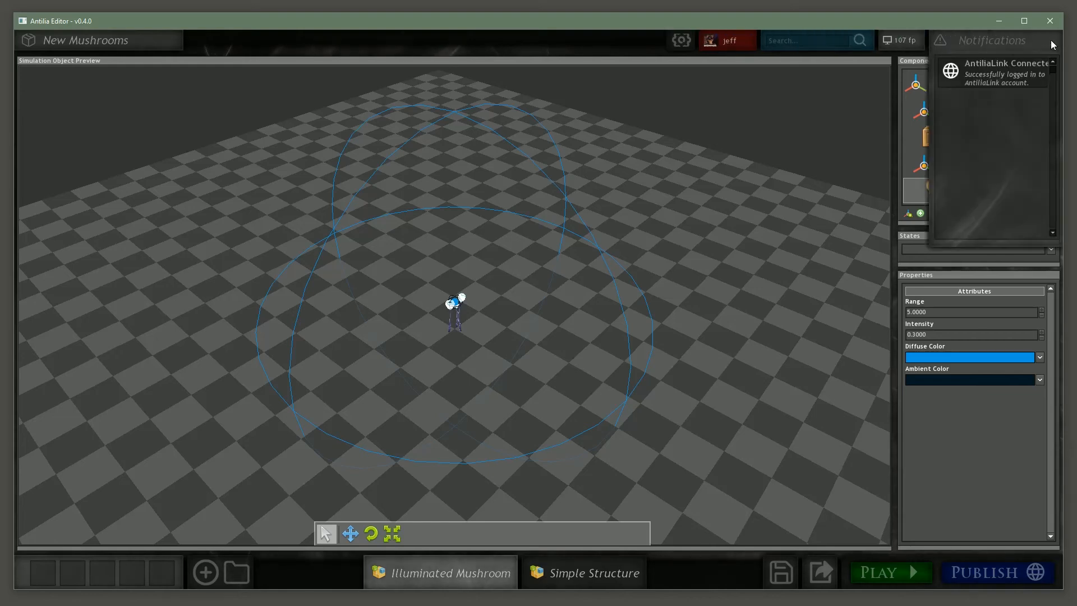
click(1004, 40)
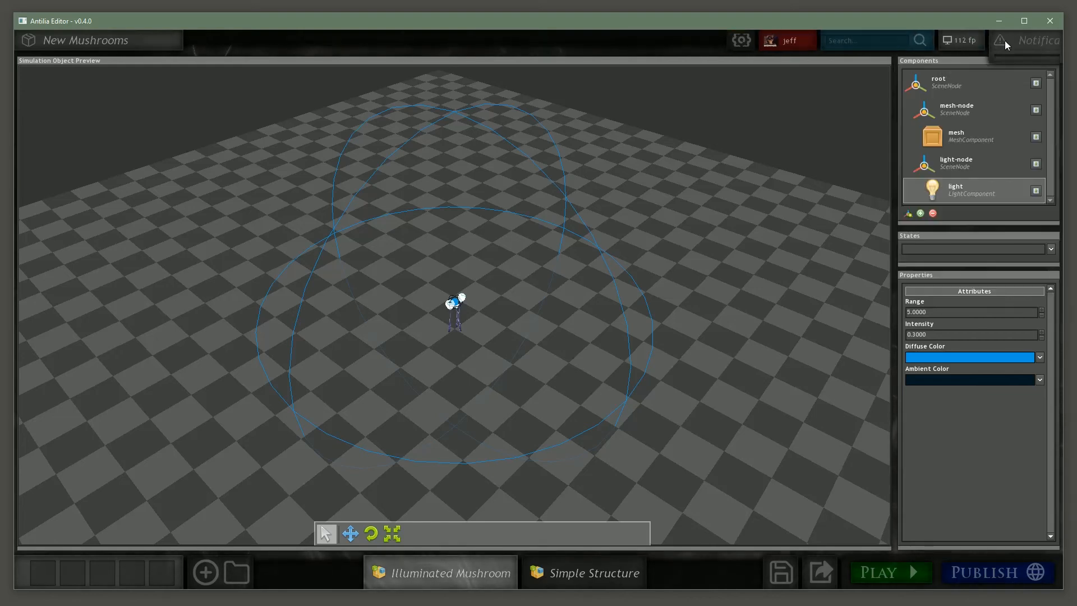
Show and hide the project's Resources area, and view the Illuminated Mushroom's light range from a lower angle
click(146, 567)
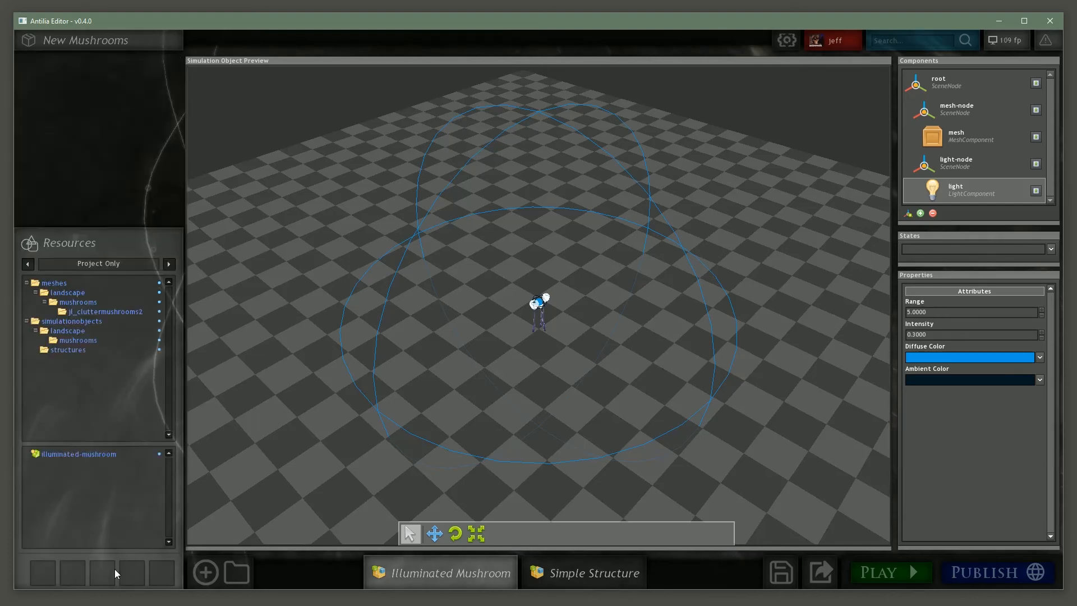
click(114, 569)
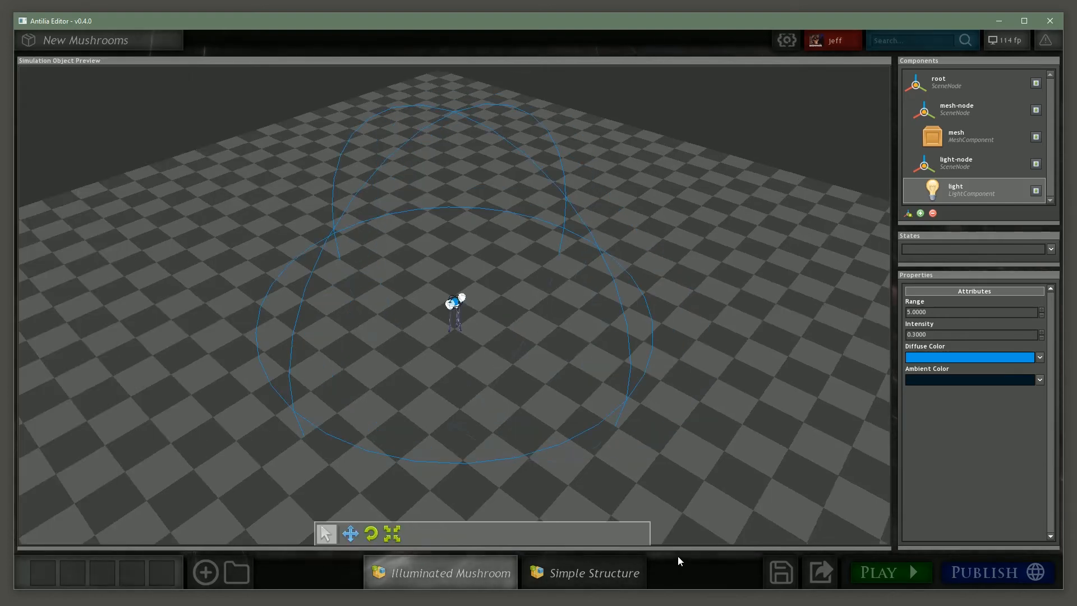
middle_drag(692, 513, 697, 458)
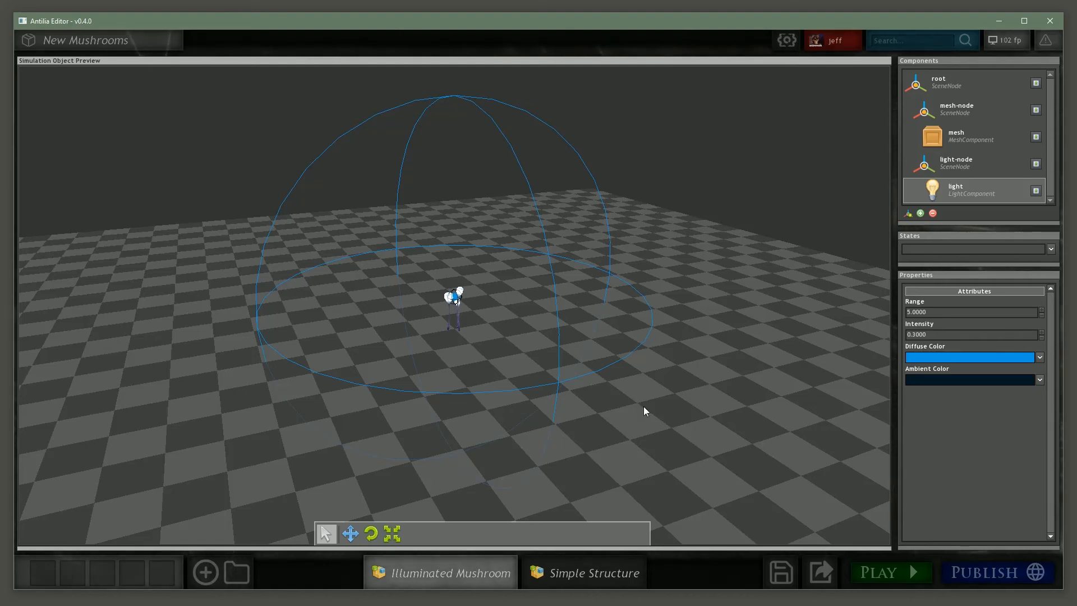
scroll(573, 335, down, 3)
scroll(562, 330, up, 3)
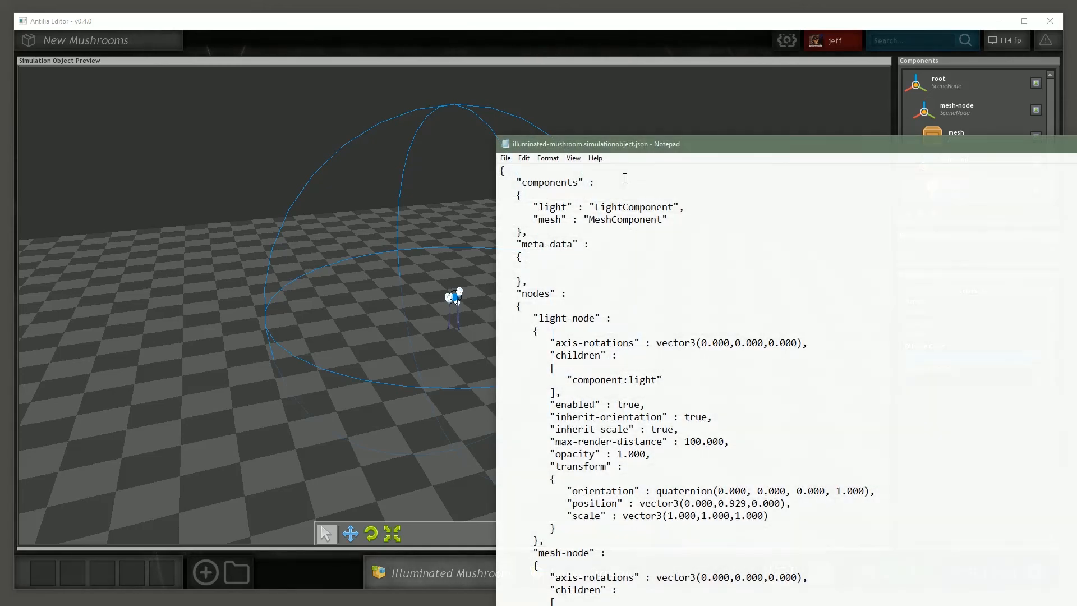
Switch to illuminated-mushroom.simulationobject.json in Notepad and examine its light-node and mesh-node transforms and its default state values
drag(627, 142, 305, 58)
scroll(416, 236, down, 18)
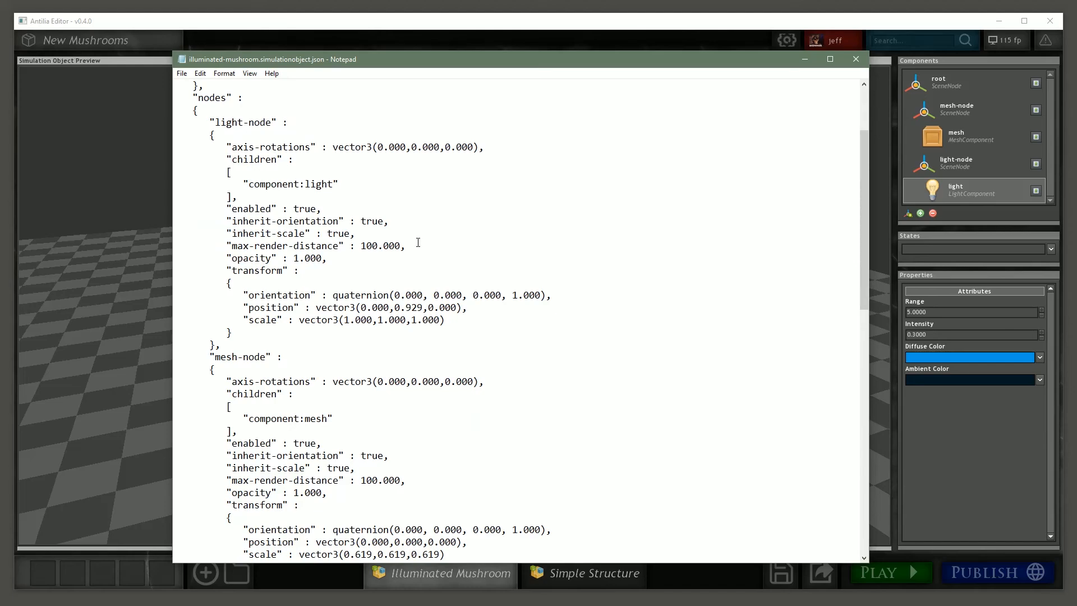
scroll(417, 244, down, 3)
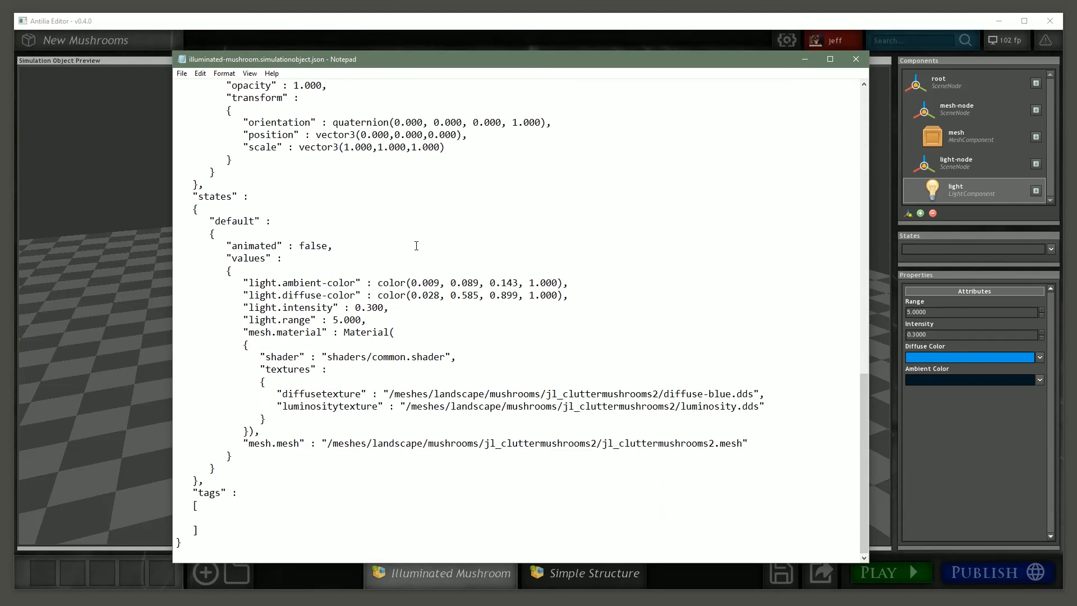
scroll(543, 475, up, 14)
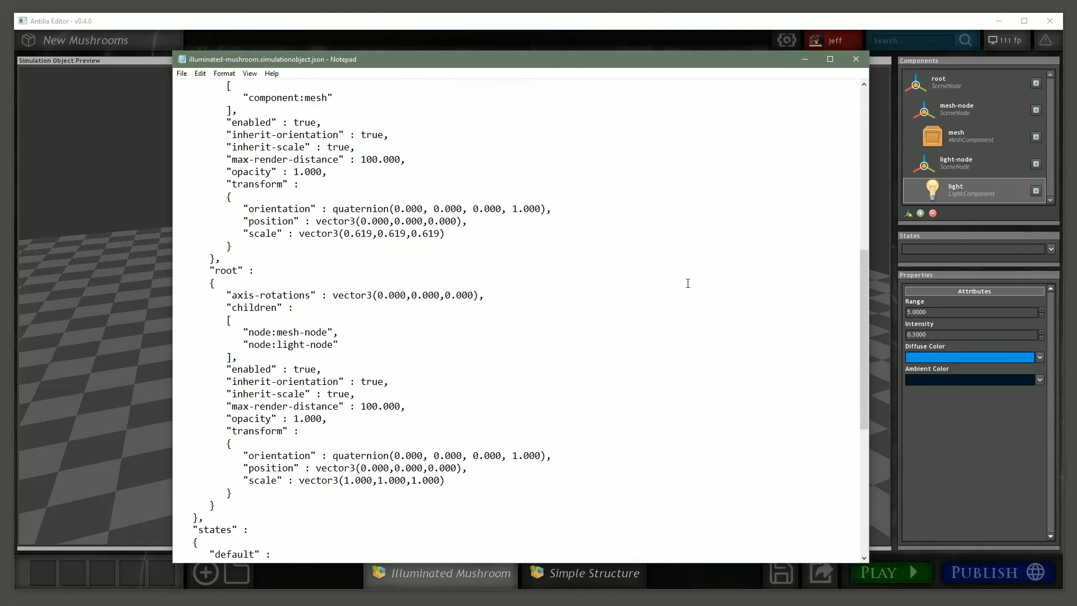
scroll(685, 274, up, 3)
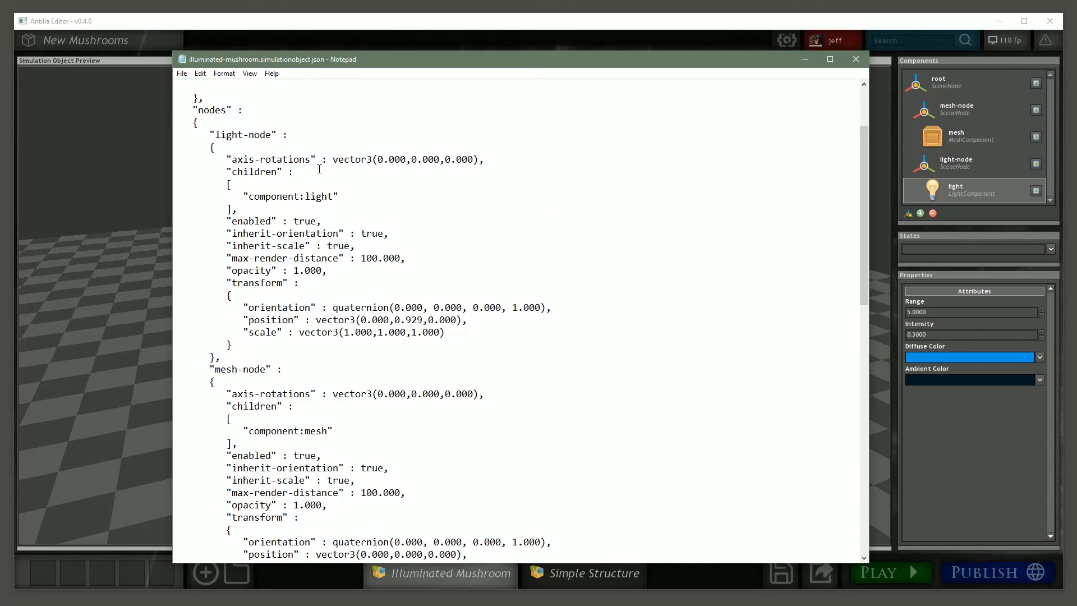
click(215, 147)
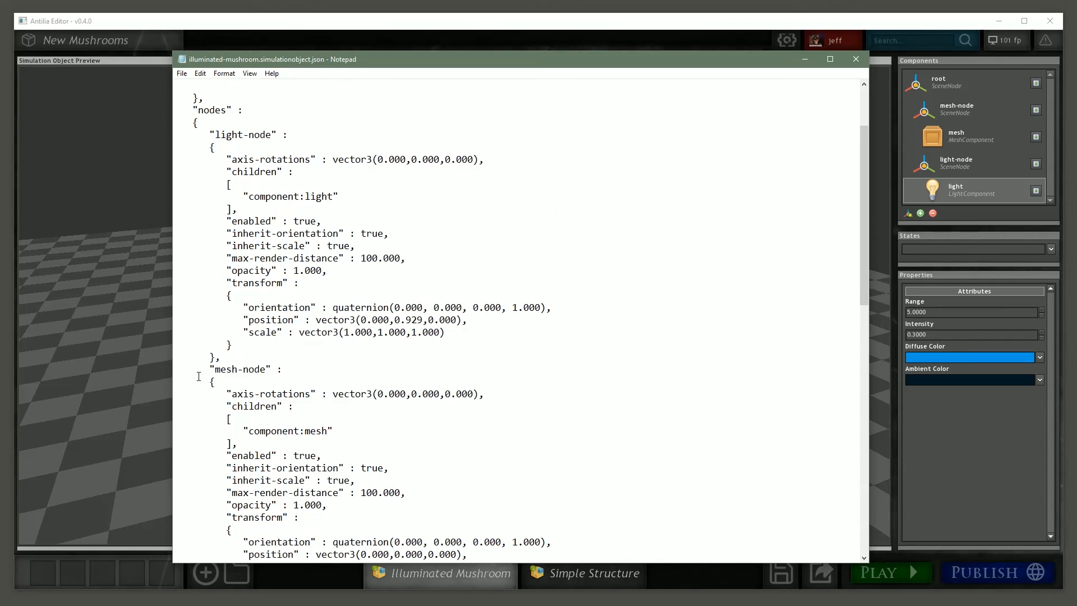
drag(217, 358, 231, 345)
drag(405, 332, 411, 332)
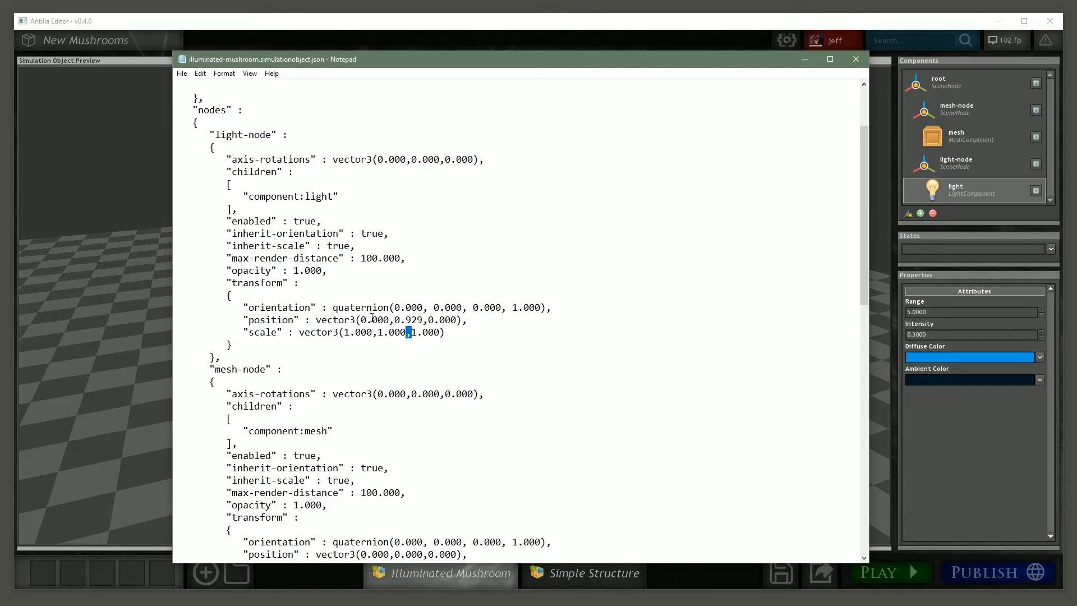
scroll(372, 317, down, 6)
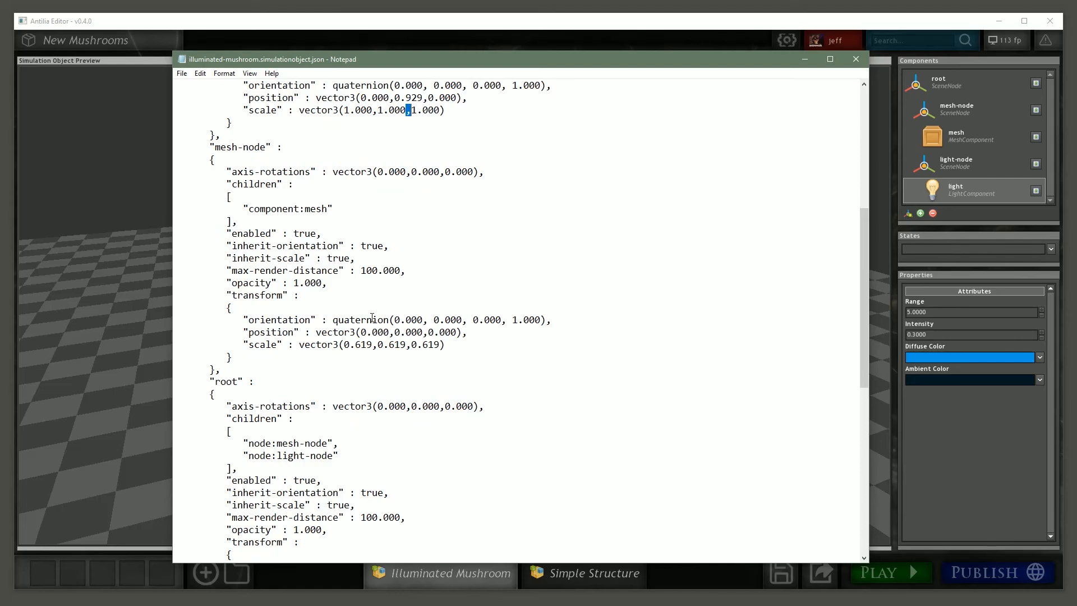
scroll(372, 318, down, 12)
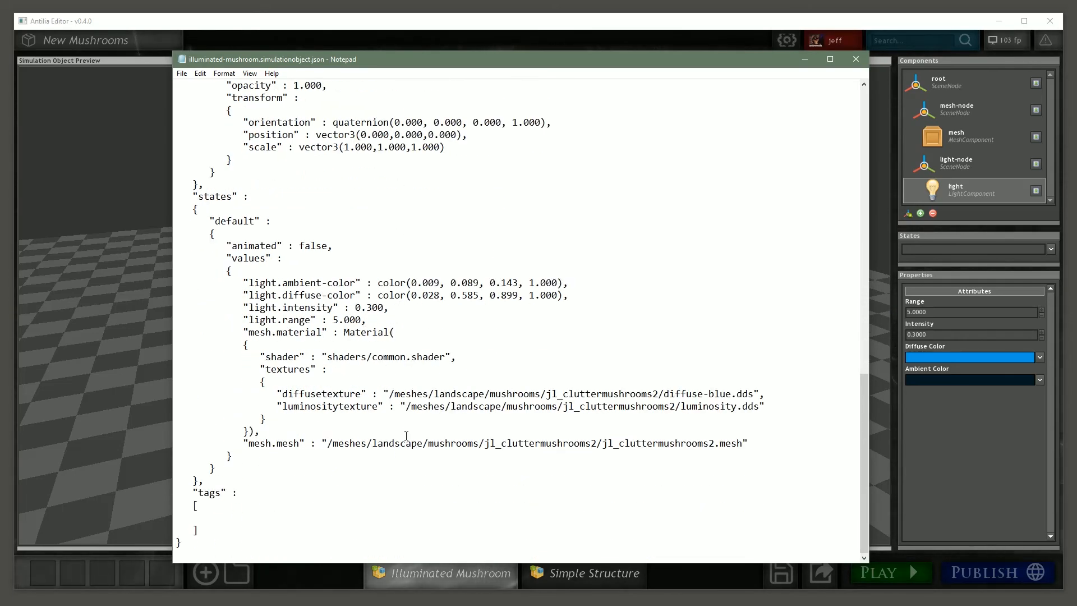
Examine the components section of the JSON file, highlight LightComponent, review the states section, and close Notepad
scroll(406, 433, up, 18)
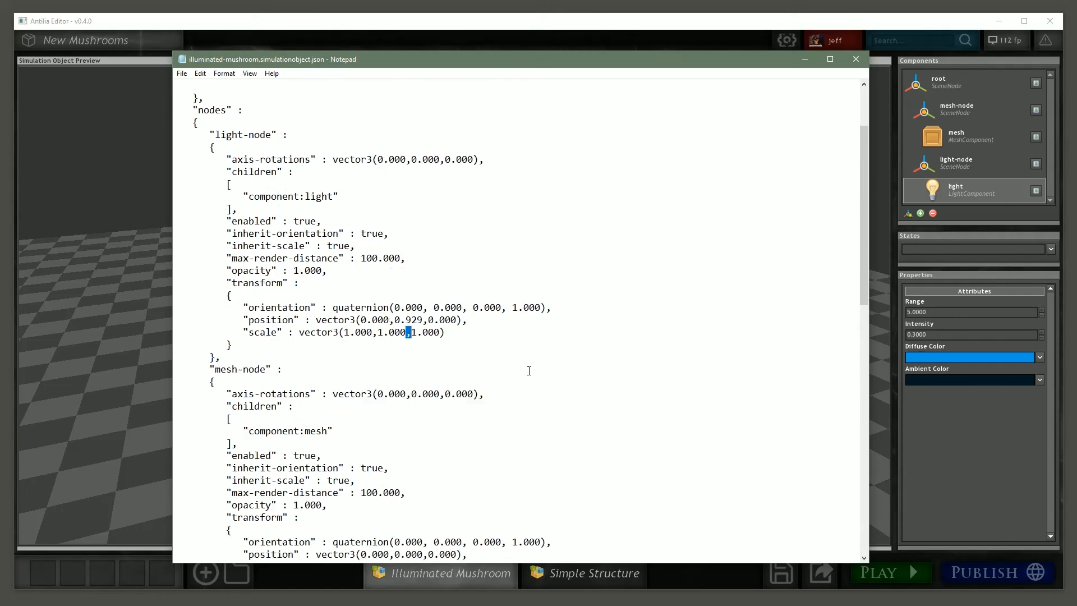
scroll(372, 161, up, 3)
click(272, 123)
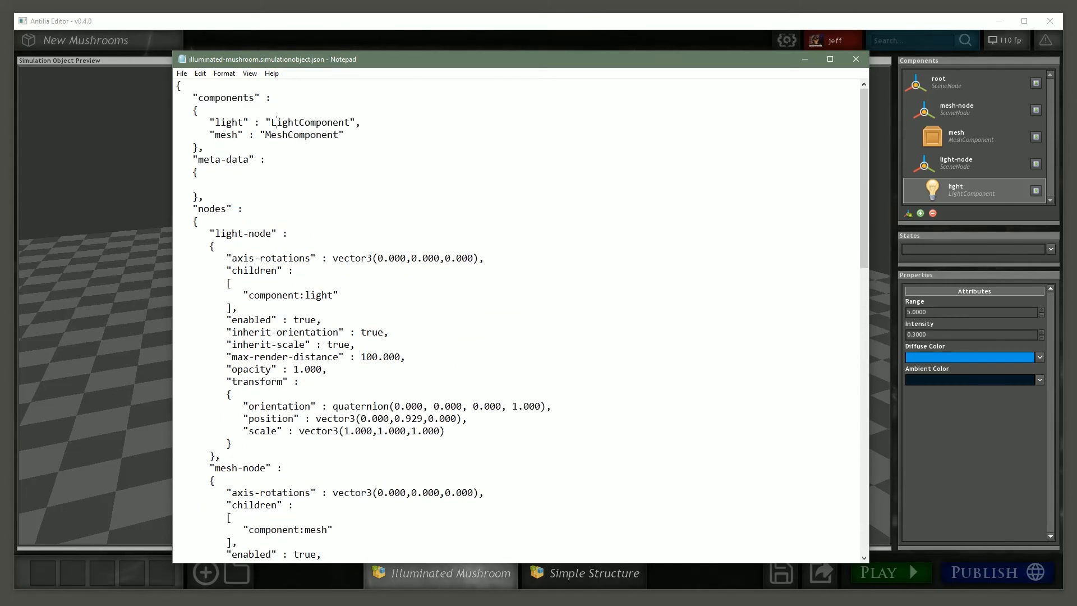
drag(351, 122, 269, 120)
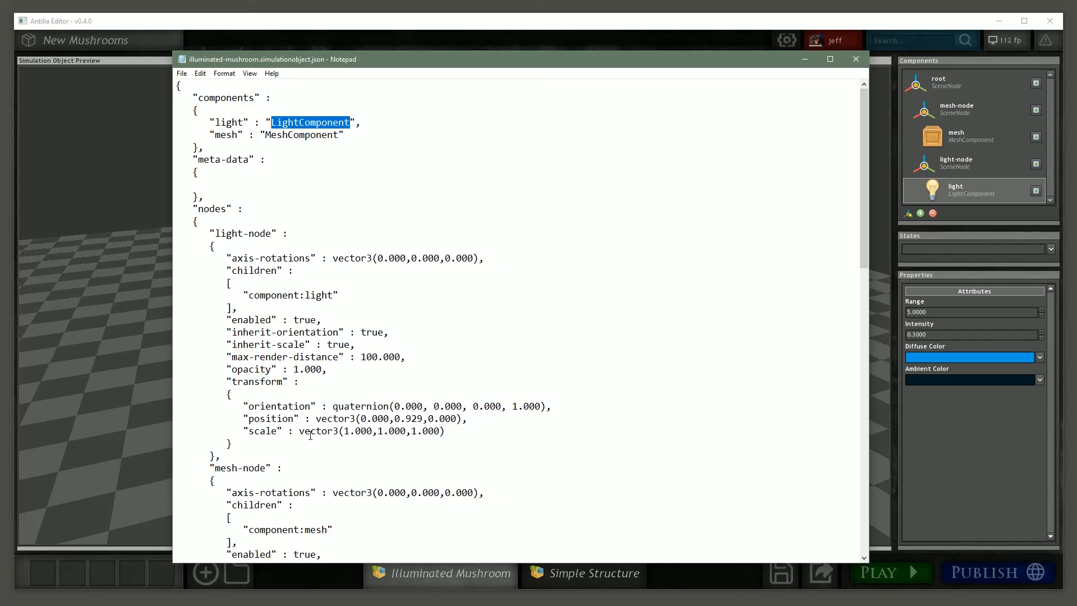
scroll(615, 531, down, 17)
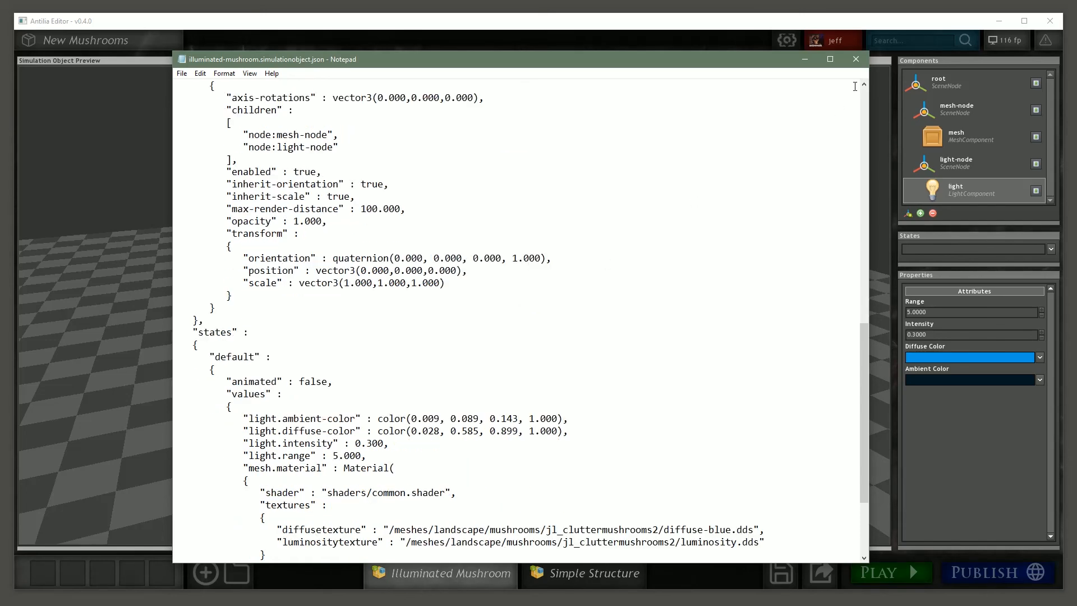
click(856, 59)
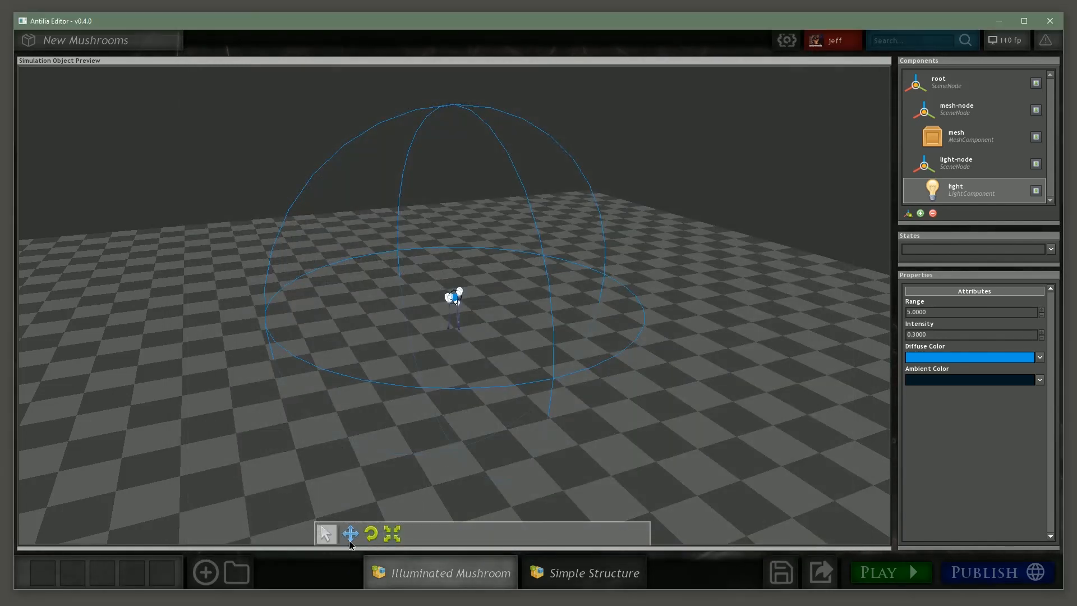
Display the mesh-node's move handles, and rotate the node about its vertical axis to an orientation of about 3.12
click(970, 112)
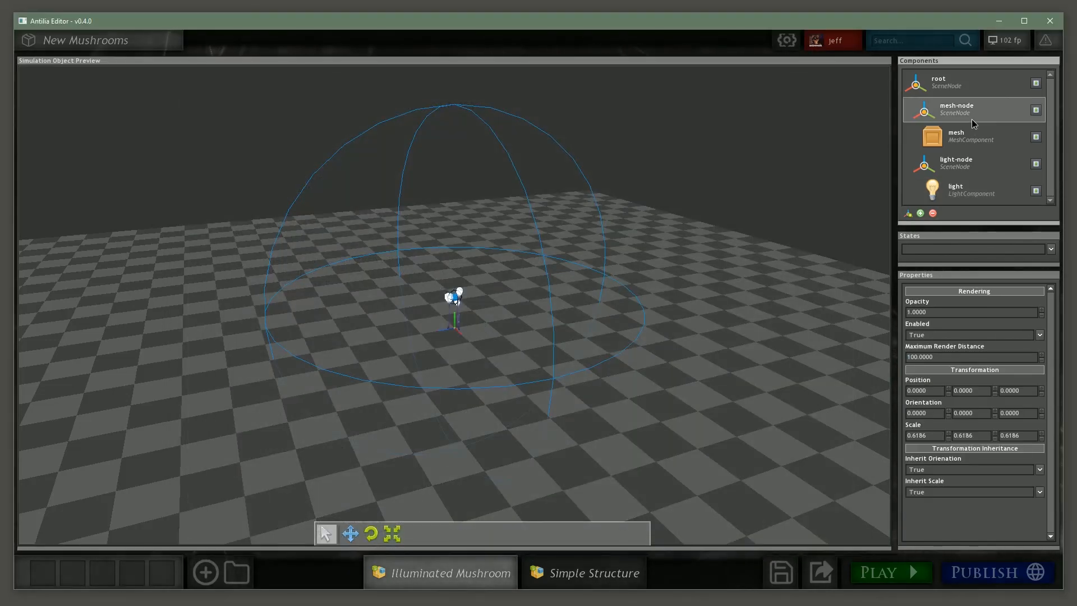
click(284, 292)
key(w)
click(351, 534)
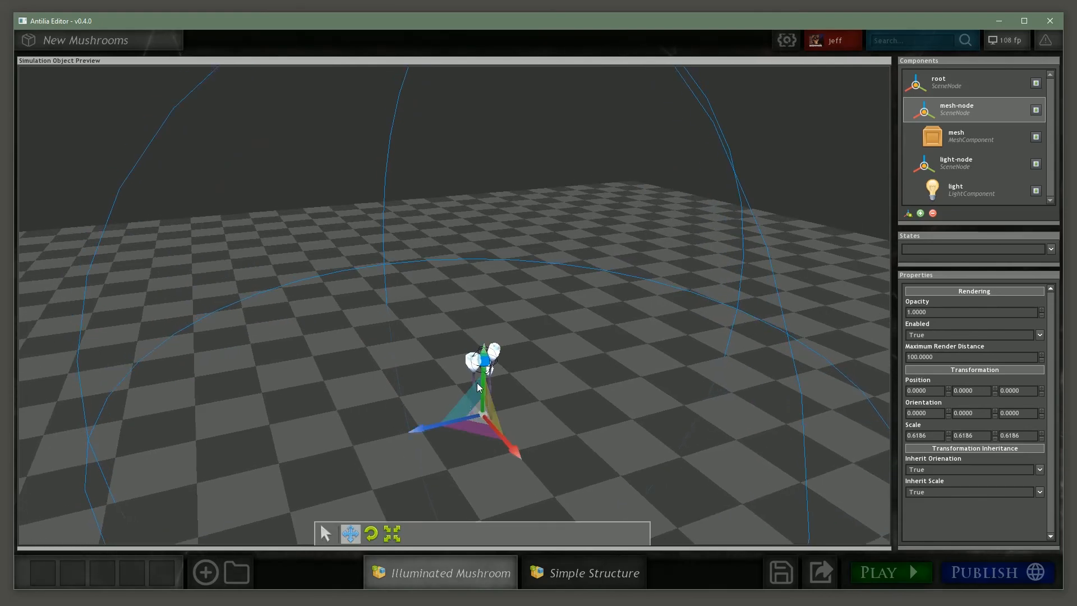
middle_drag(473, 384, 481, 385)
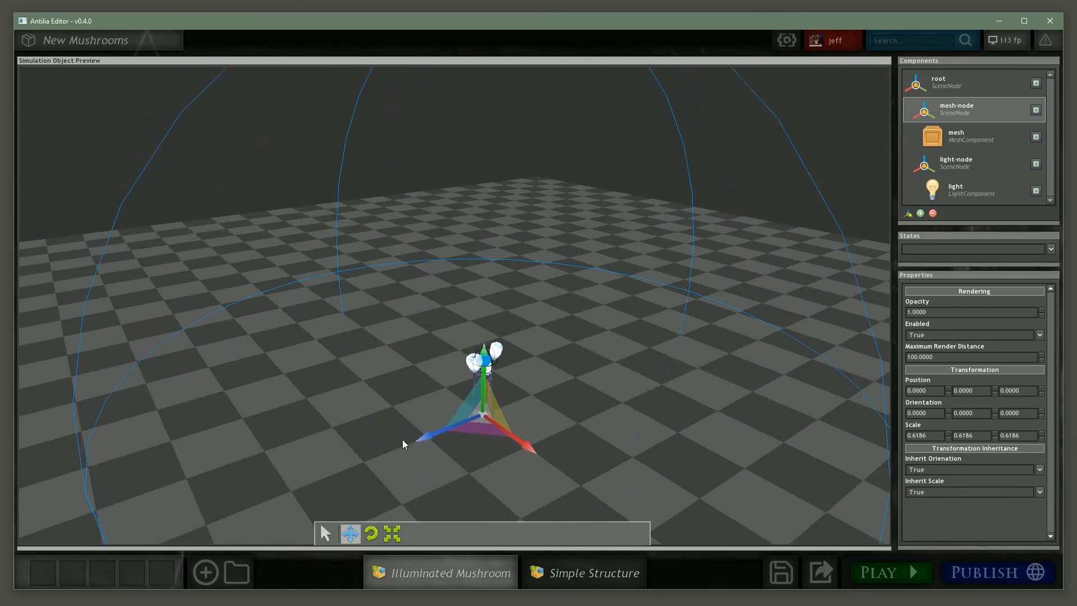
click(375, 532)
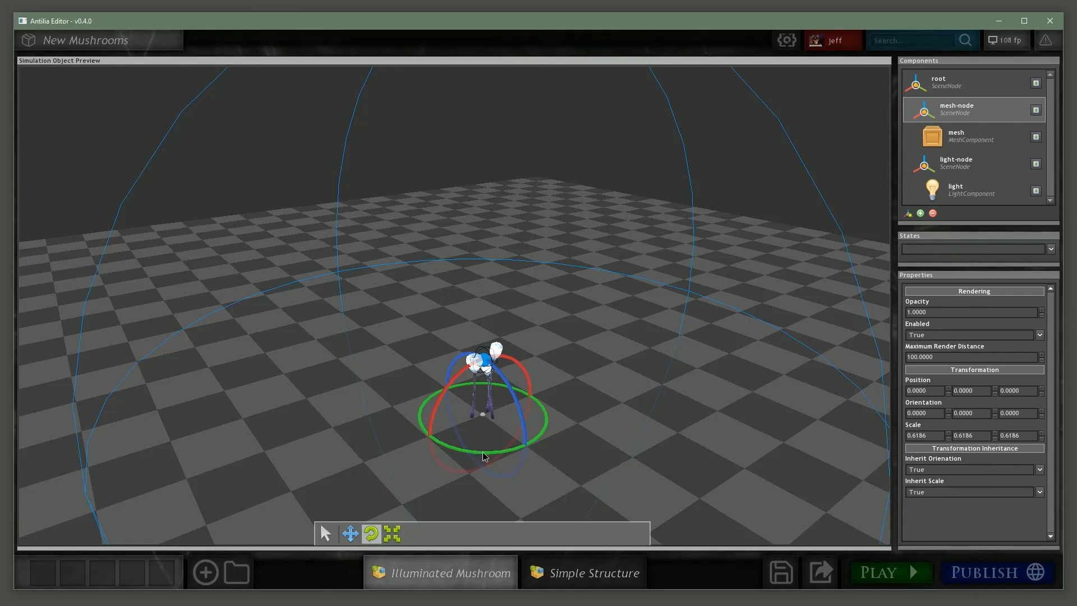
middle_drag(482, 452, 490, 452)
drag(547, 430, 404, 467)
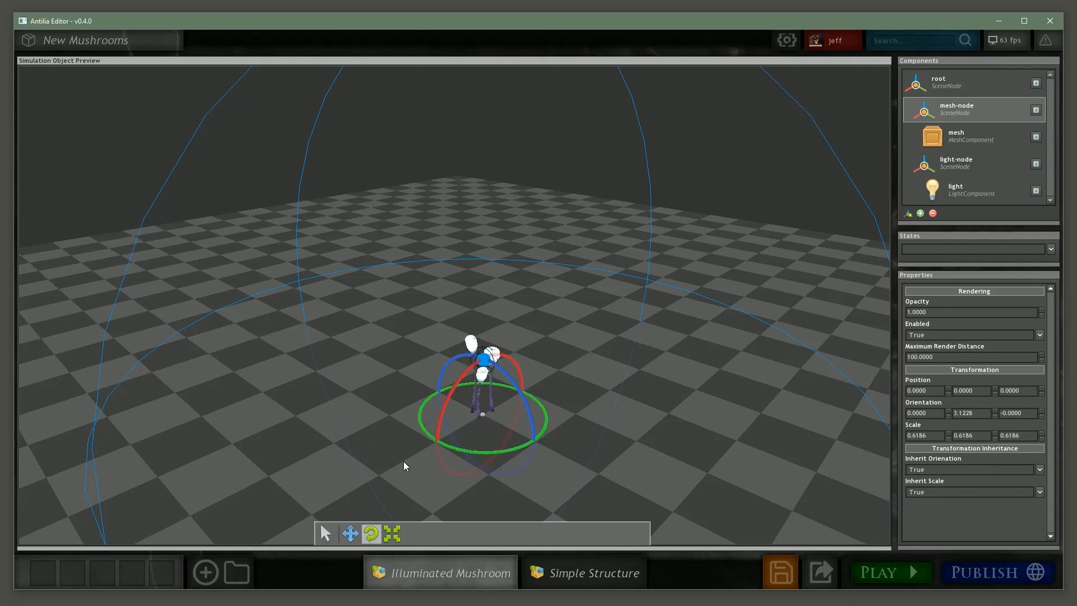